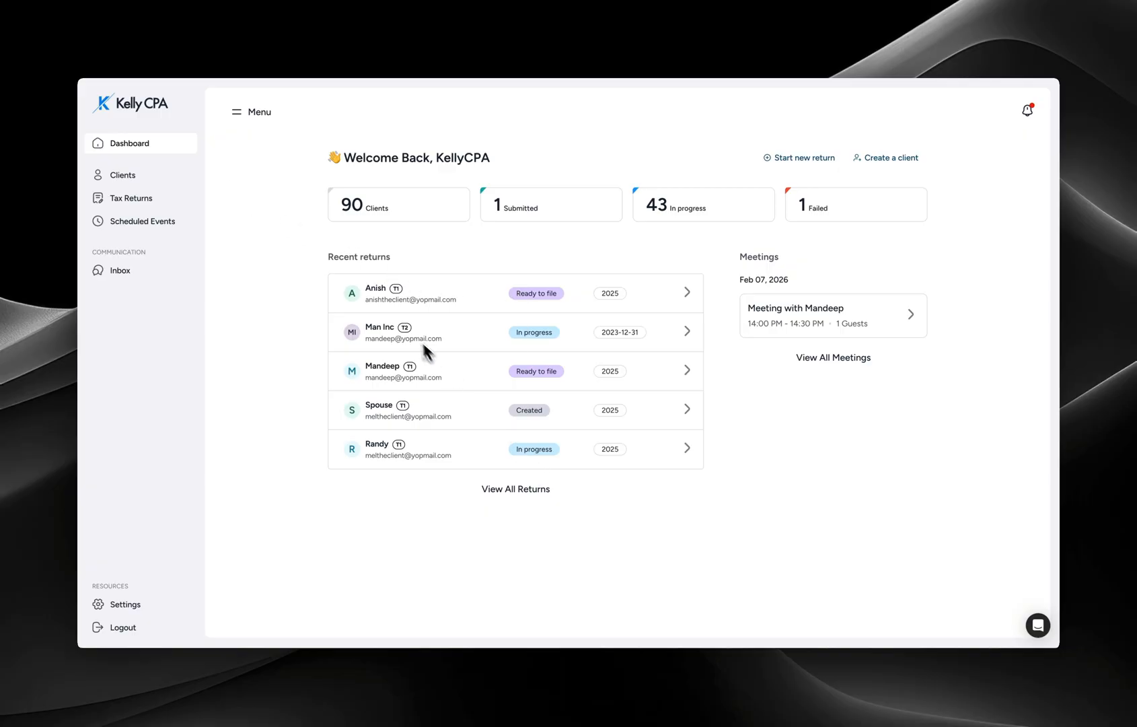
- Open the first listed client's record on the 2023 tax year tab
triple_click(408, 260)
left_click(105, 175)
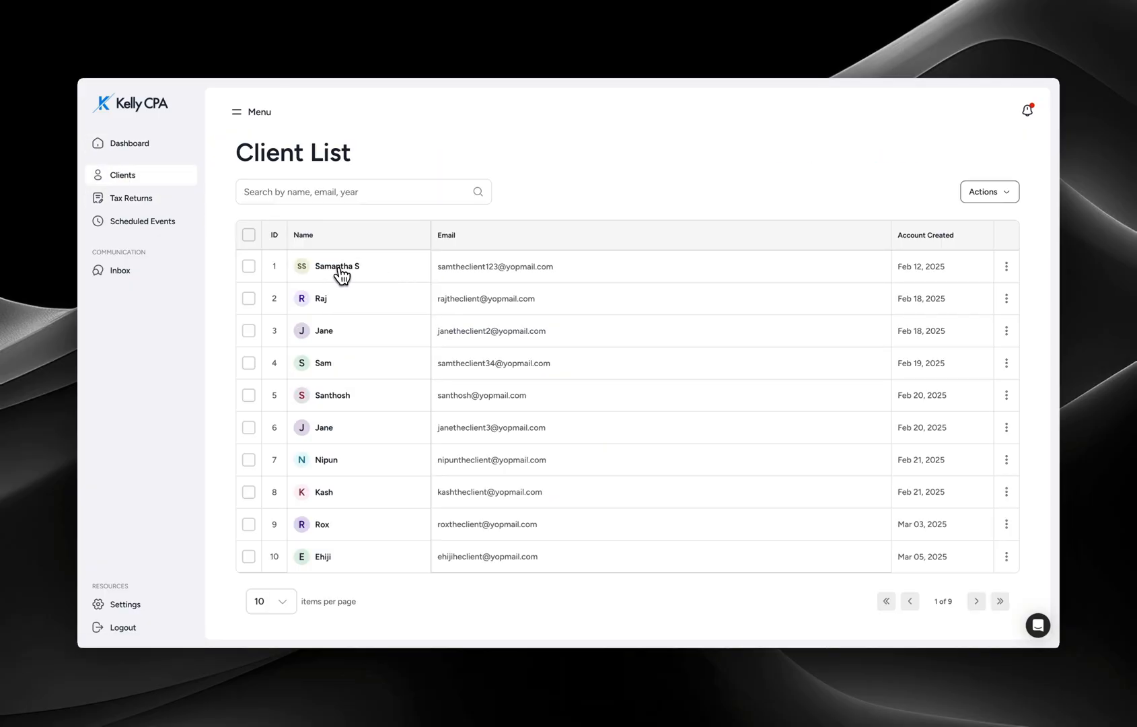
left_click(343, 269)
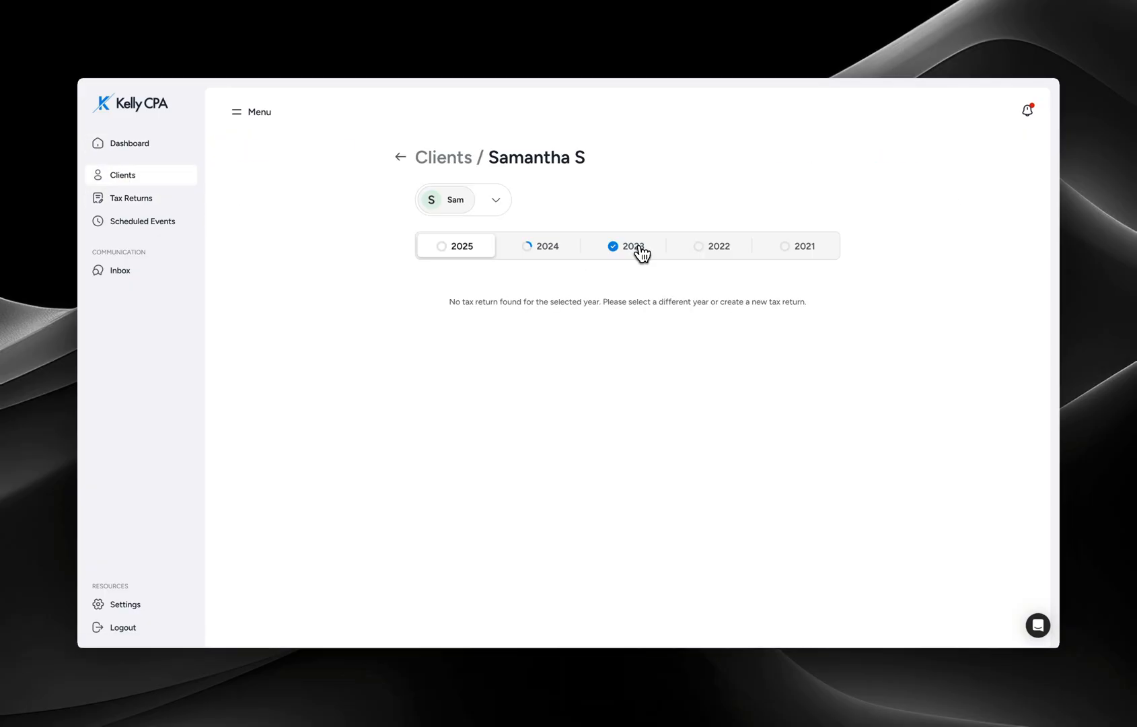
left_click(640, 249)
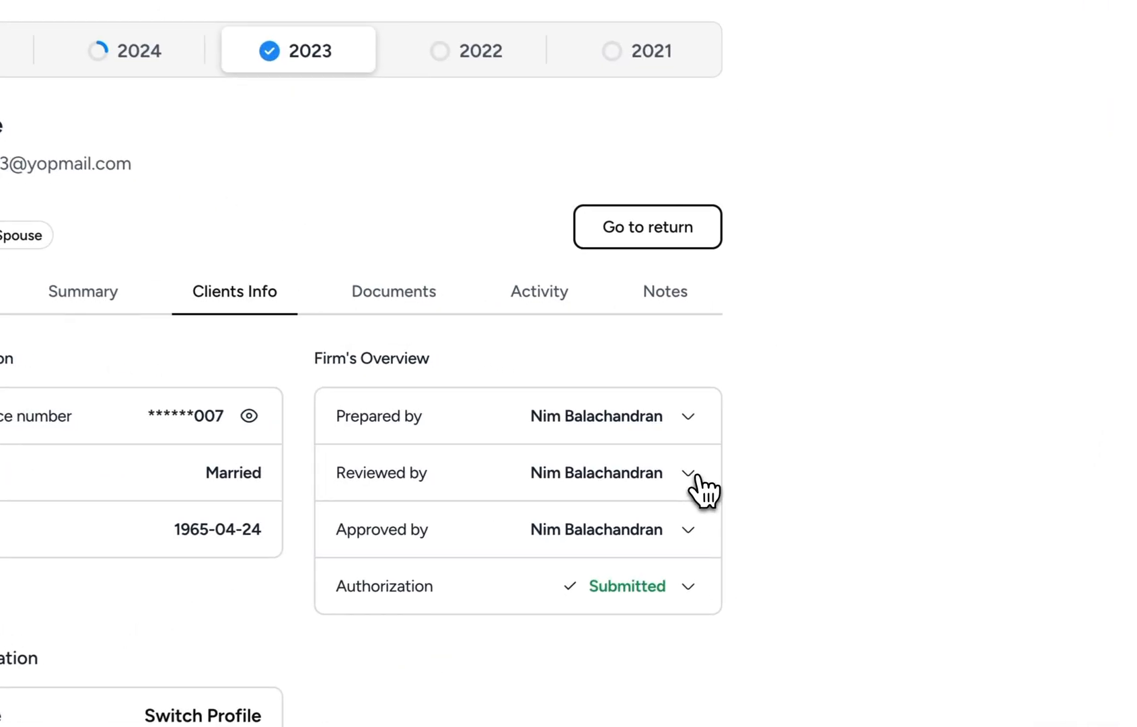
- Review the reviewer options, uploaded documents, 2023 tax summary and notes for this return
left_click(687, 473)
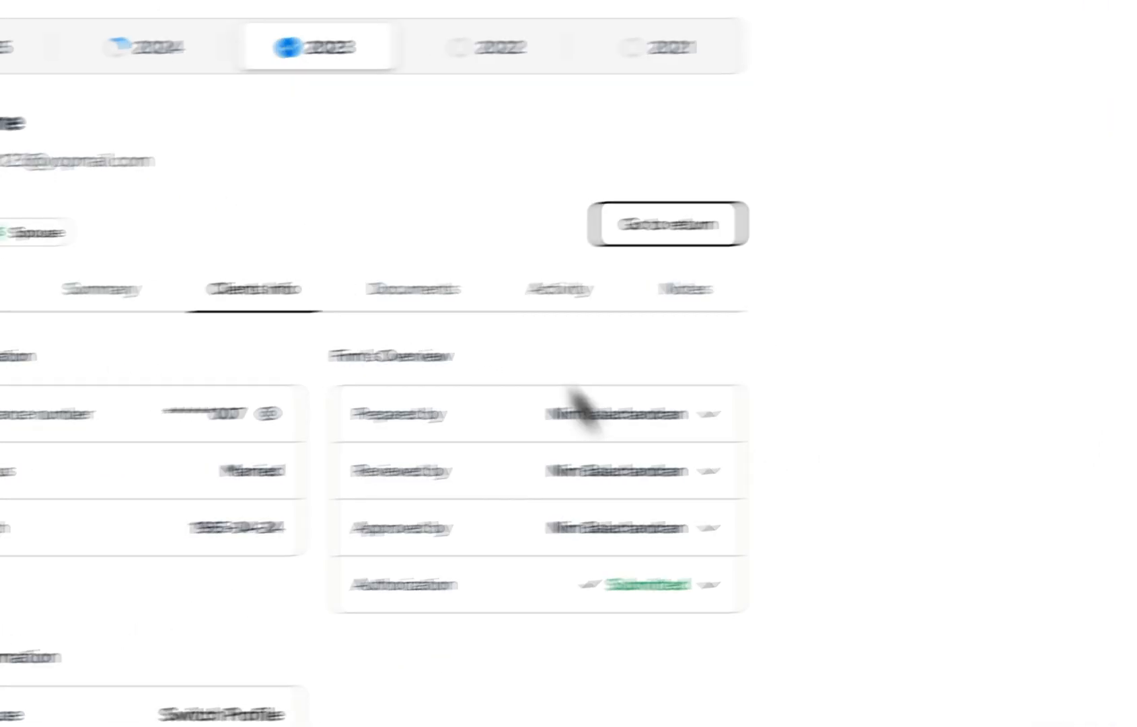
left_click(743, 269)
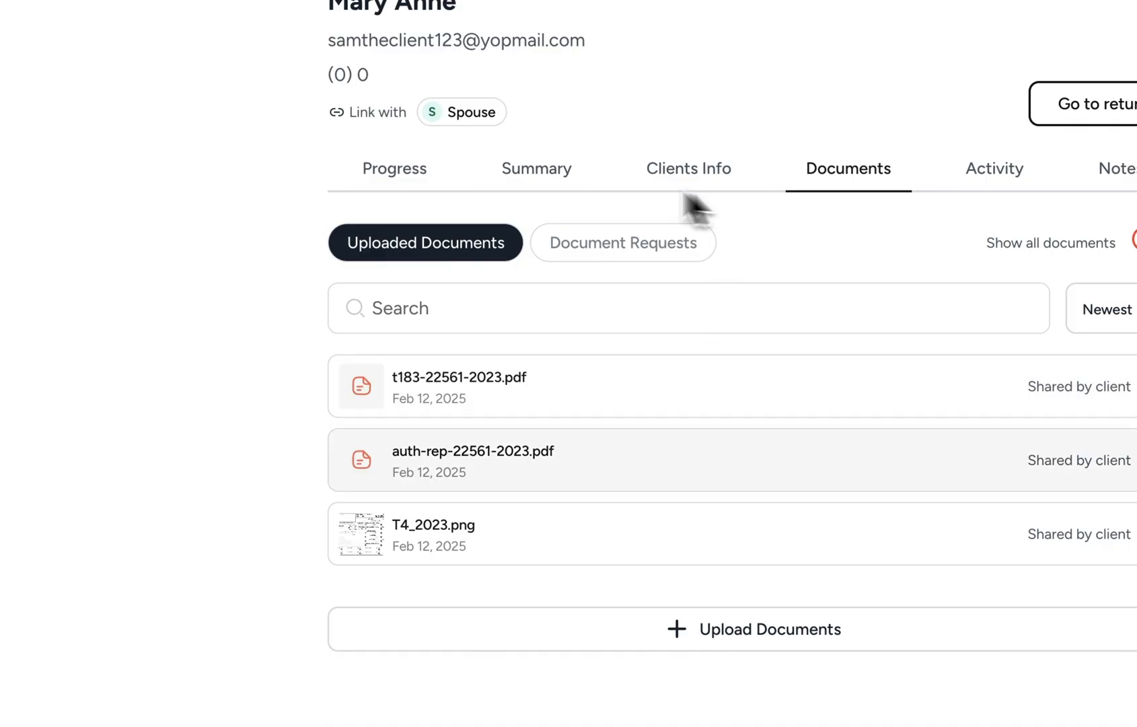
left_click(543, 176)
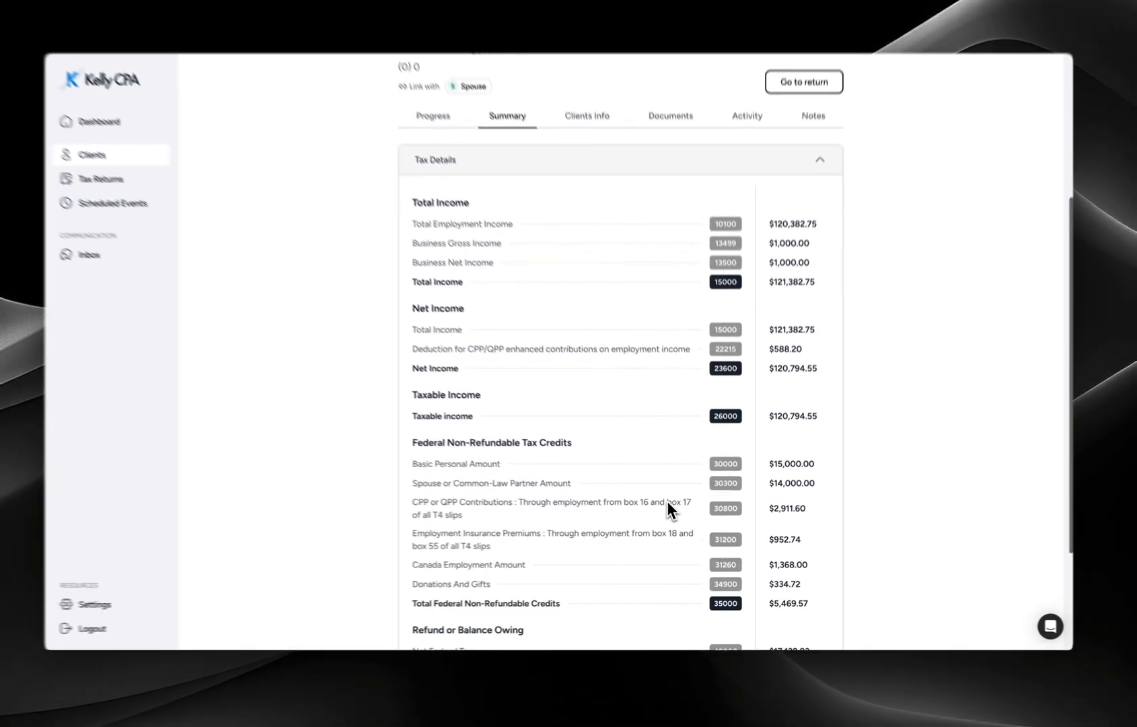
scroll(672, 508, "down", 5)
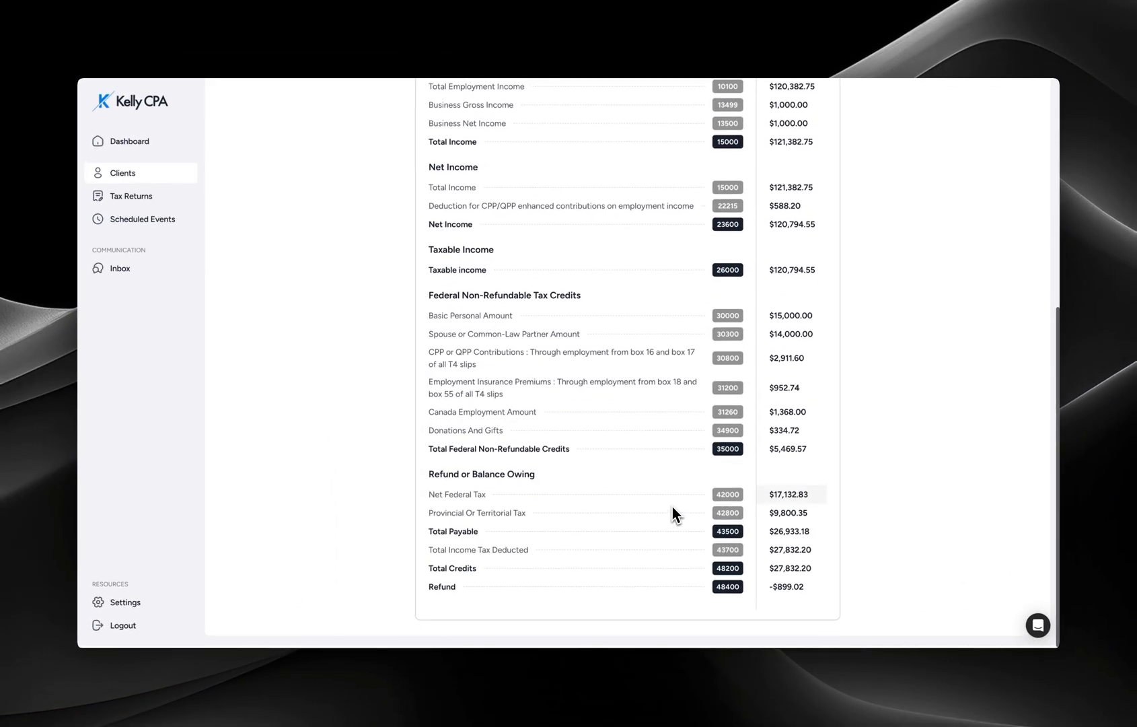
scroll(672, 515, "up", 6)
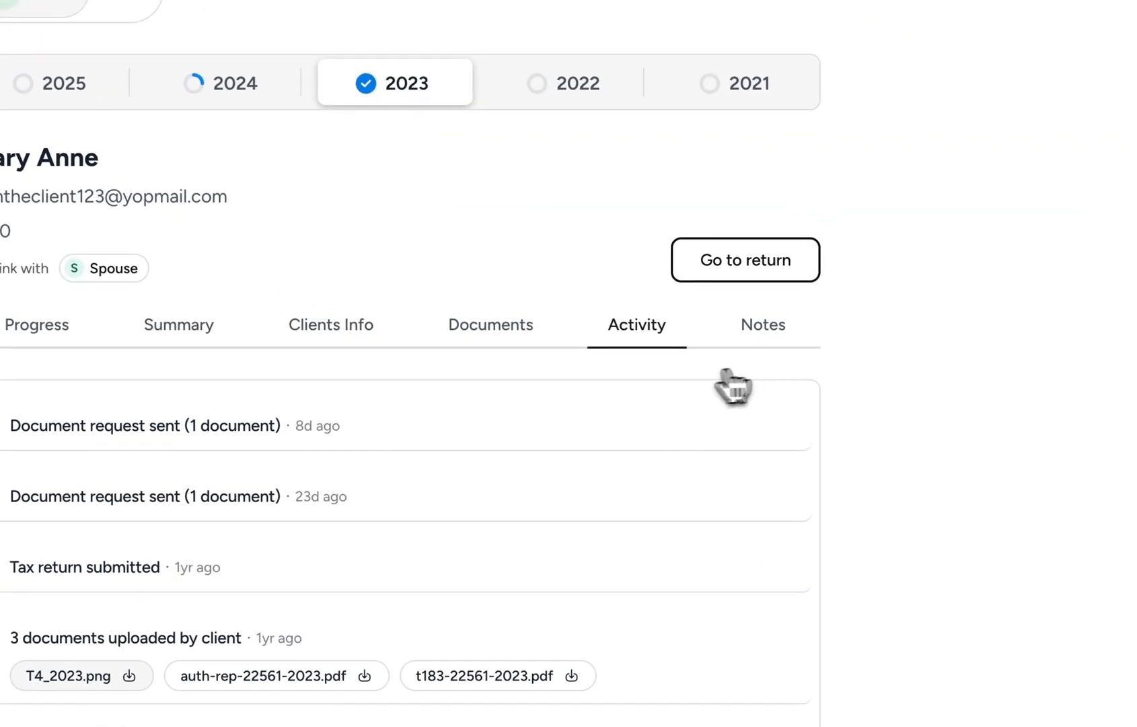
left_click(726, 347)
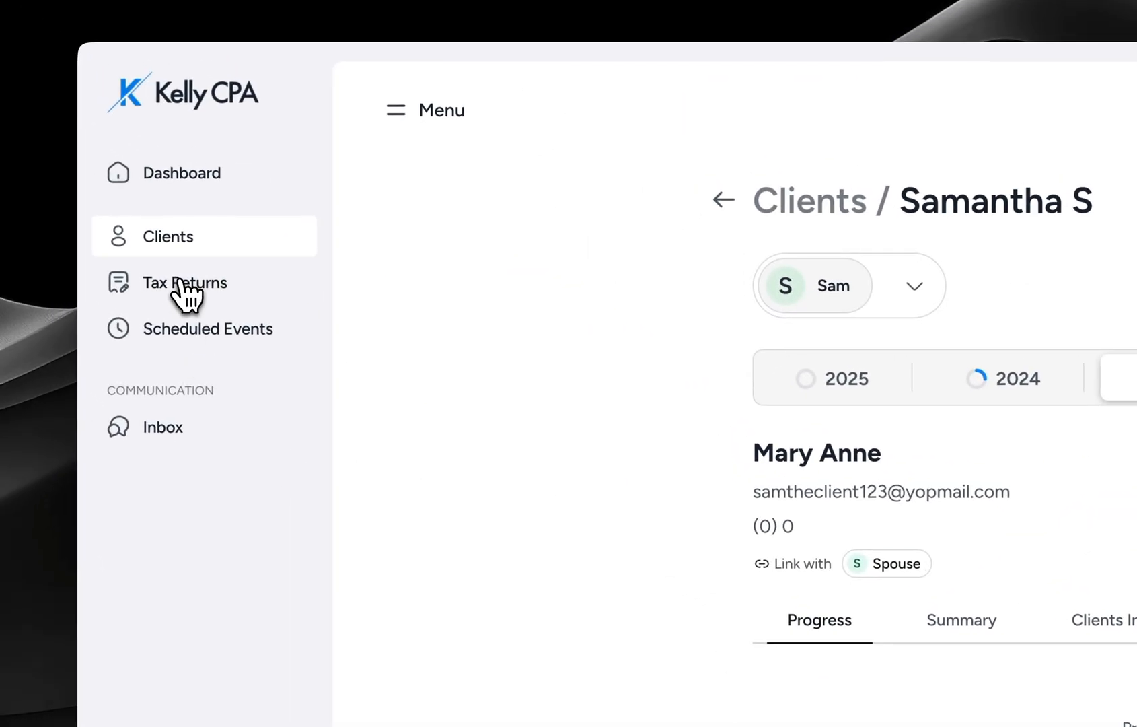
- Filter the Tax Returns list to Waiting For Client status, showing 5 T1 returns
left_click(165, 270)
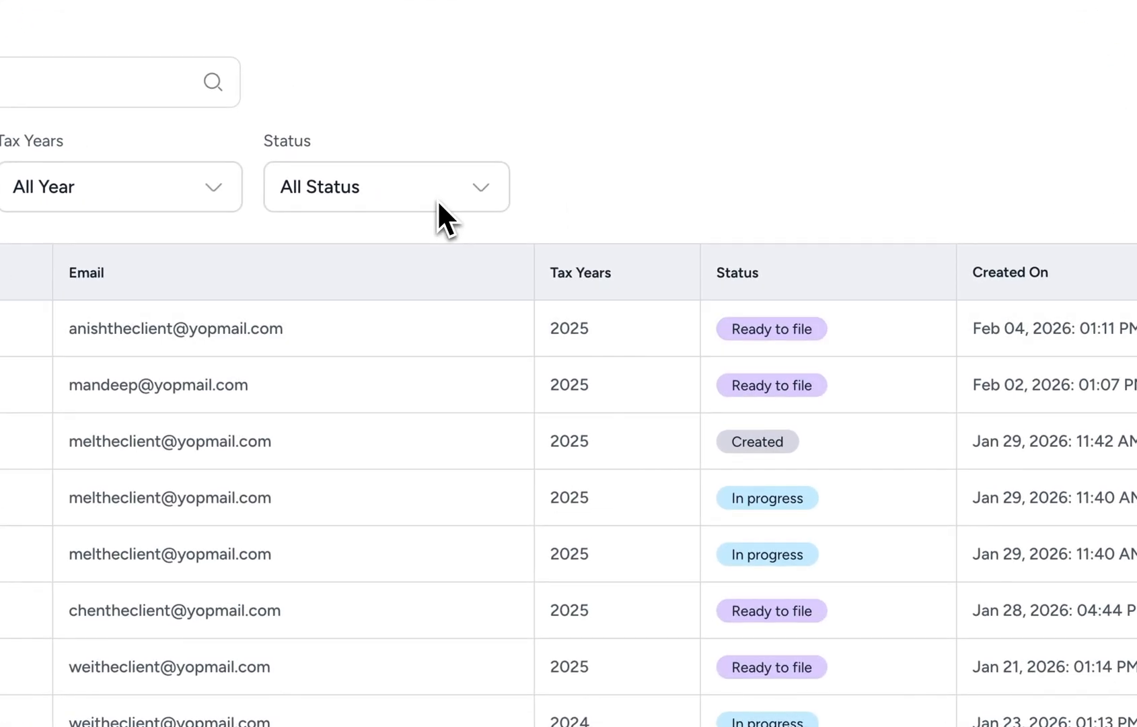
left_click(438, 201)
left_click(377, 348)
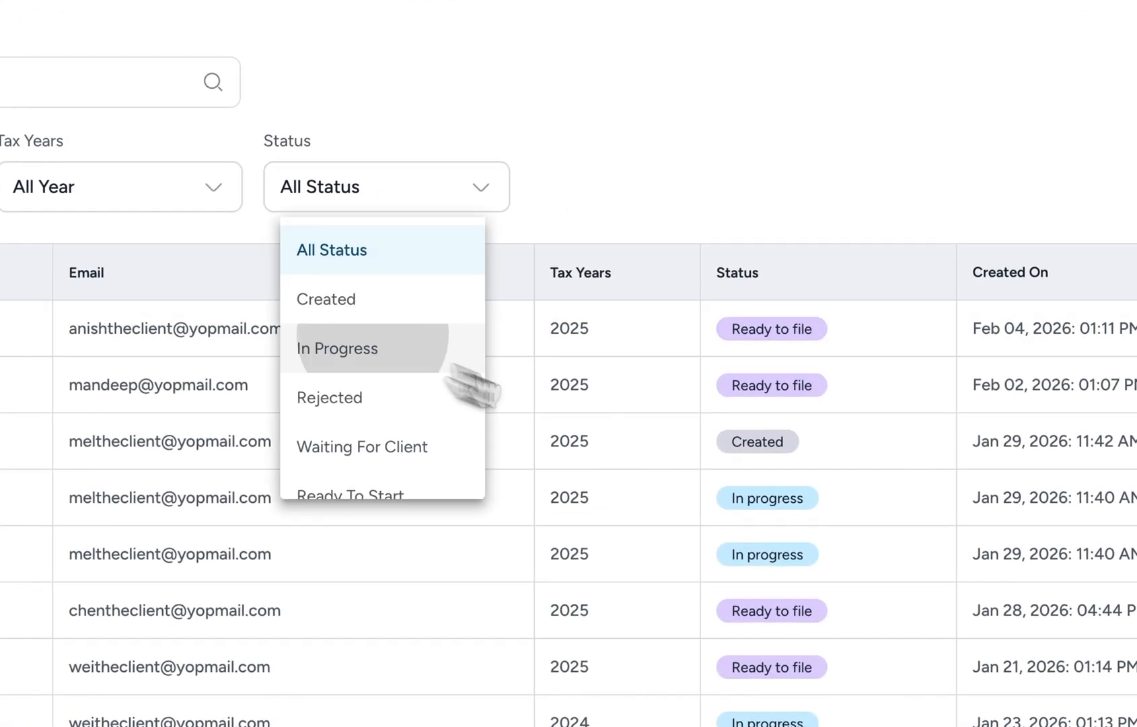
left_click(460, 204)
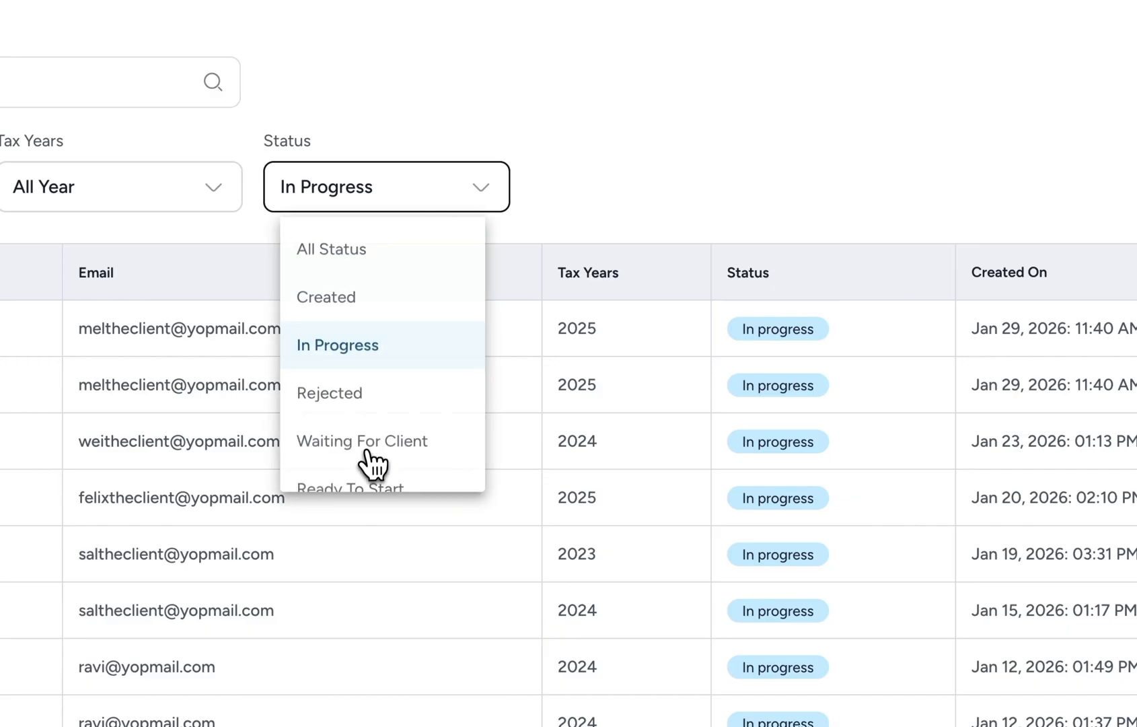
left_click(372, 464)
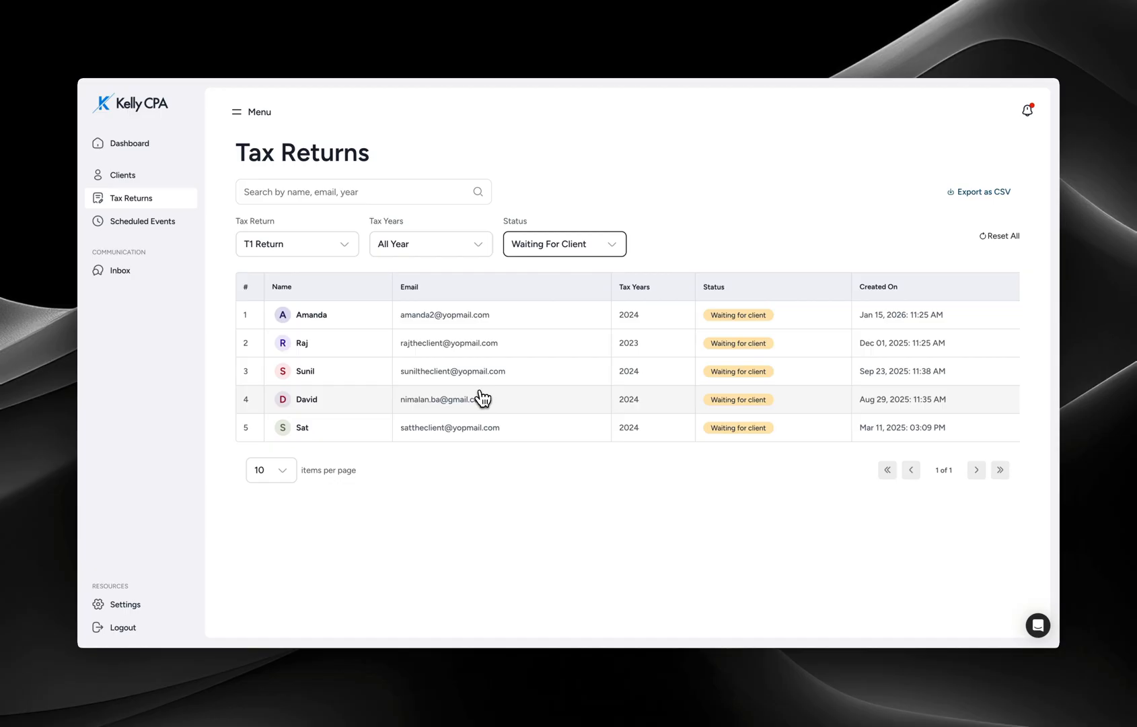
- View scheduled events, checking Past meetings and ending on Upcoming with the Feb 07, 2026 review
left_click(151, 224)
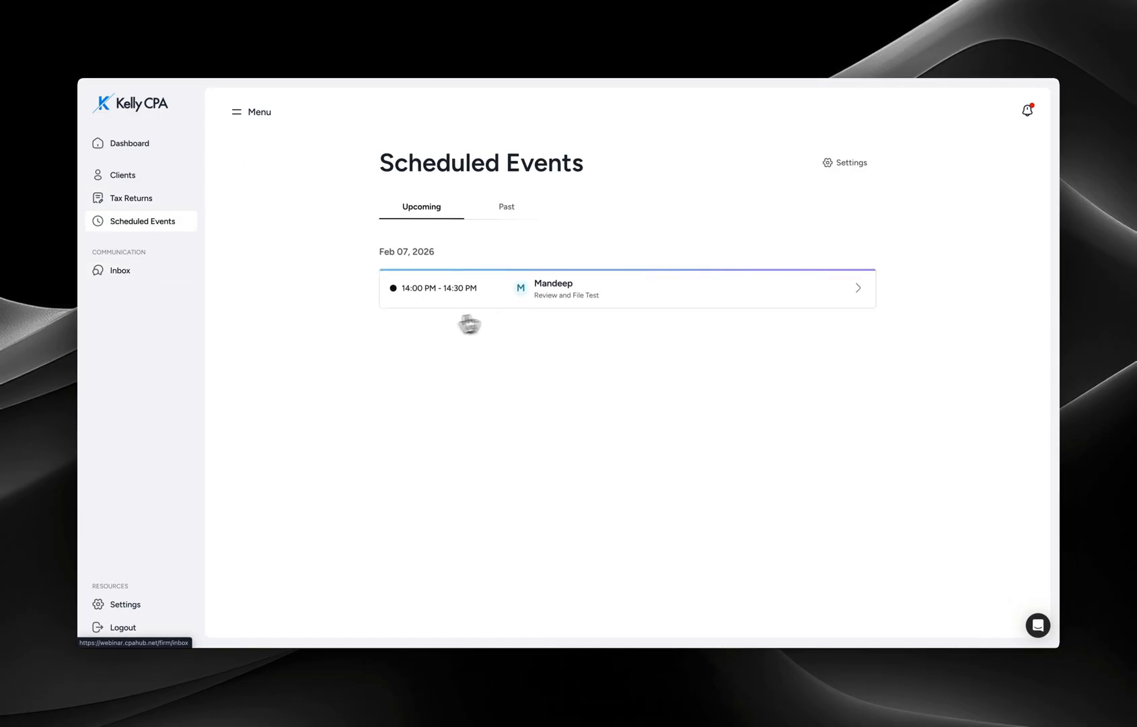
left_click(505, 209)
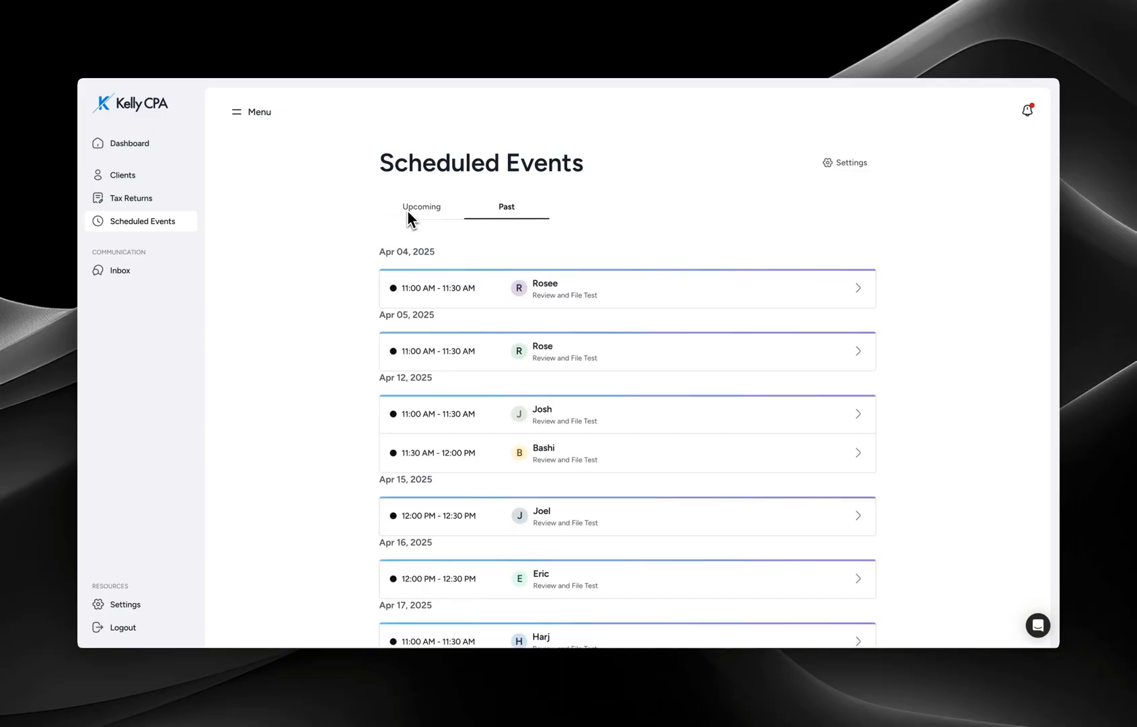
left_click(508, 210)
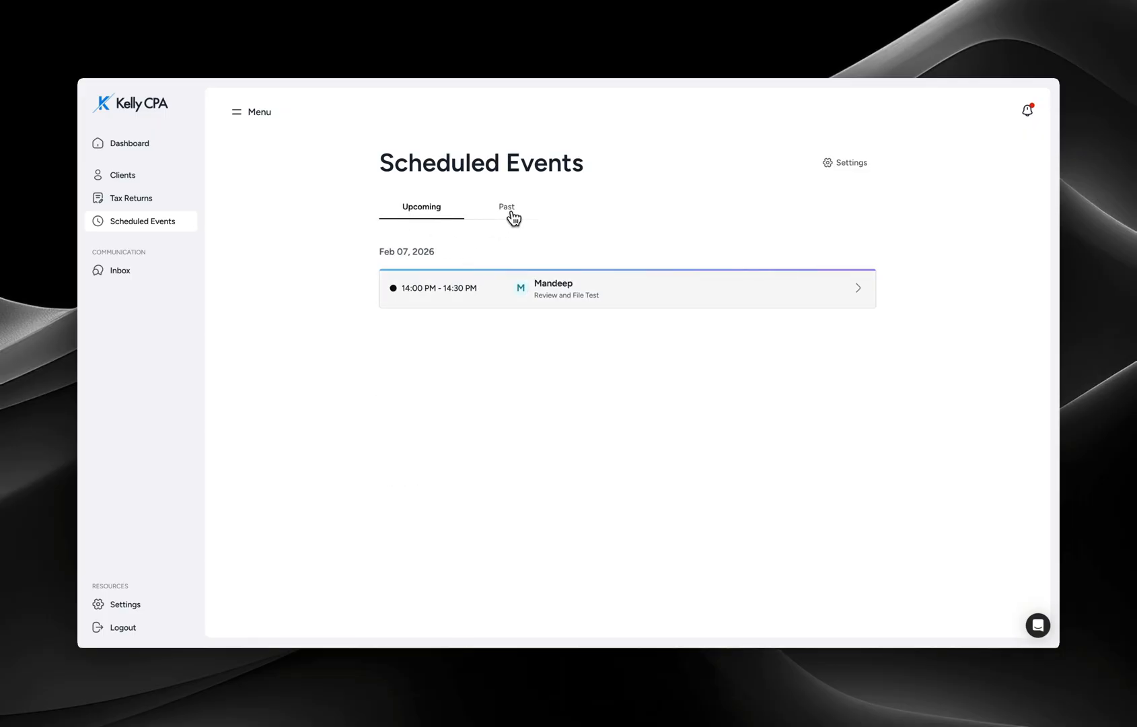
left_click(417, 213)
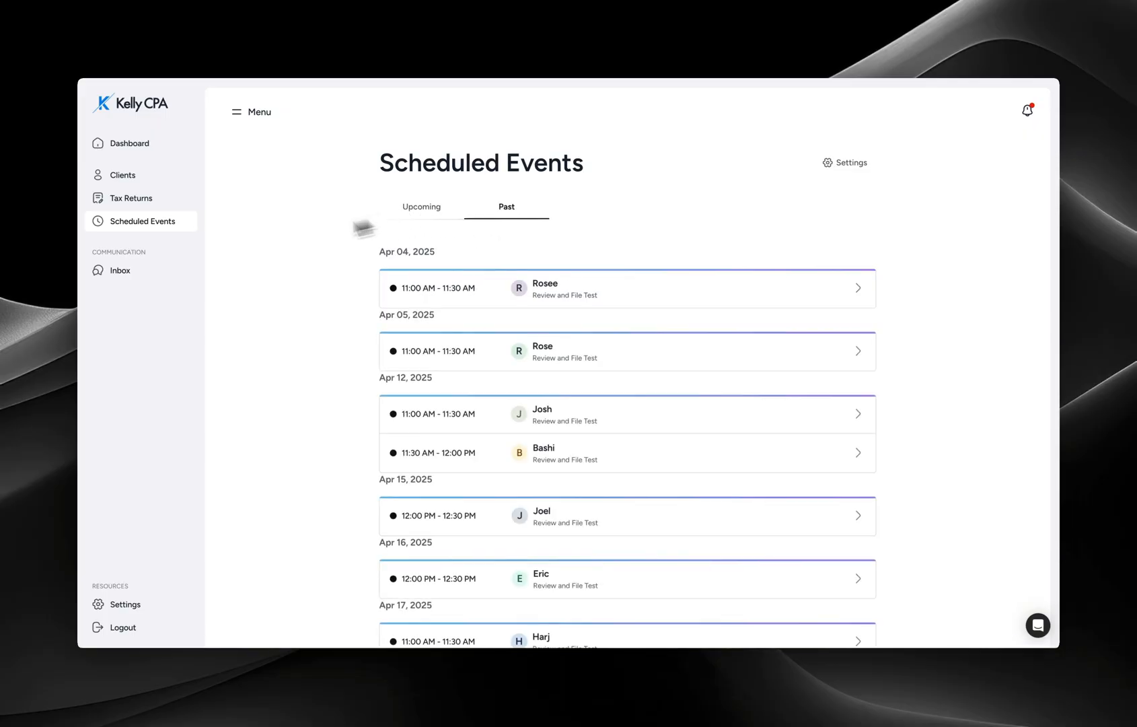
left_click(155, 274)
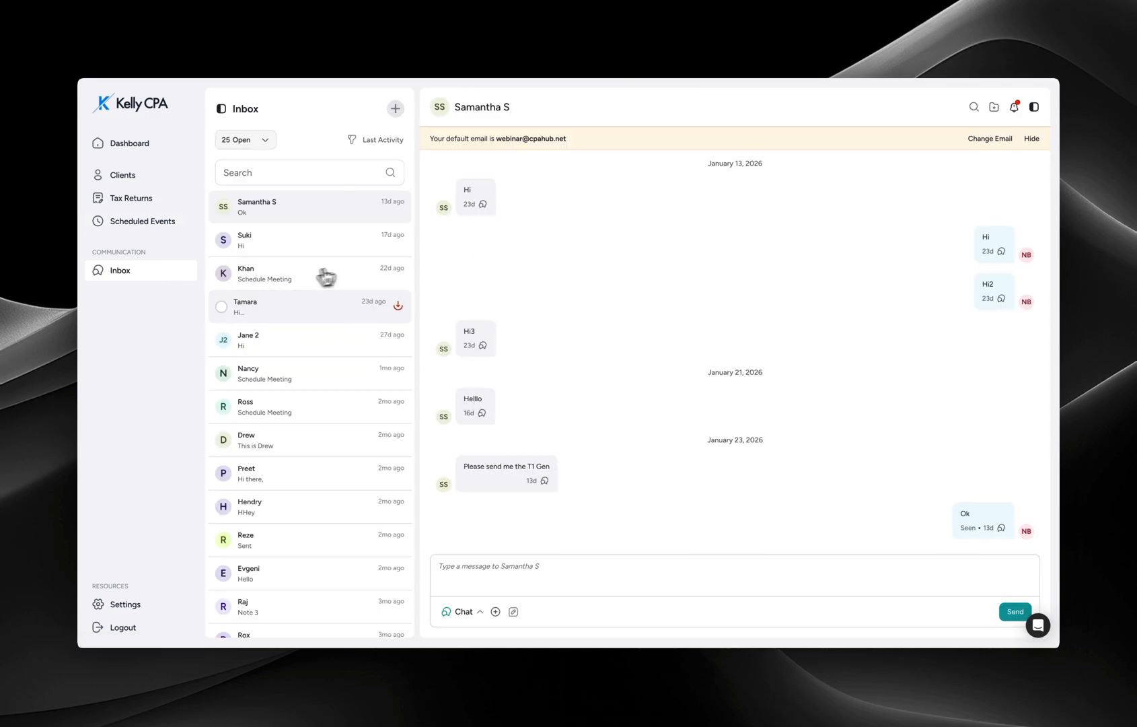
- Switch the inbox composer between internal Note and Email, leaving it on Email
left_click(464, 611)
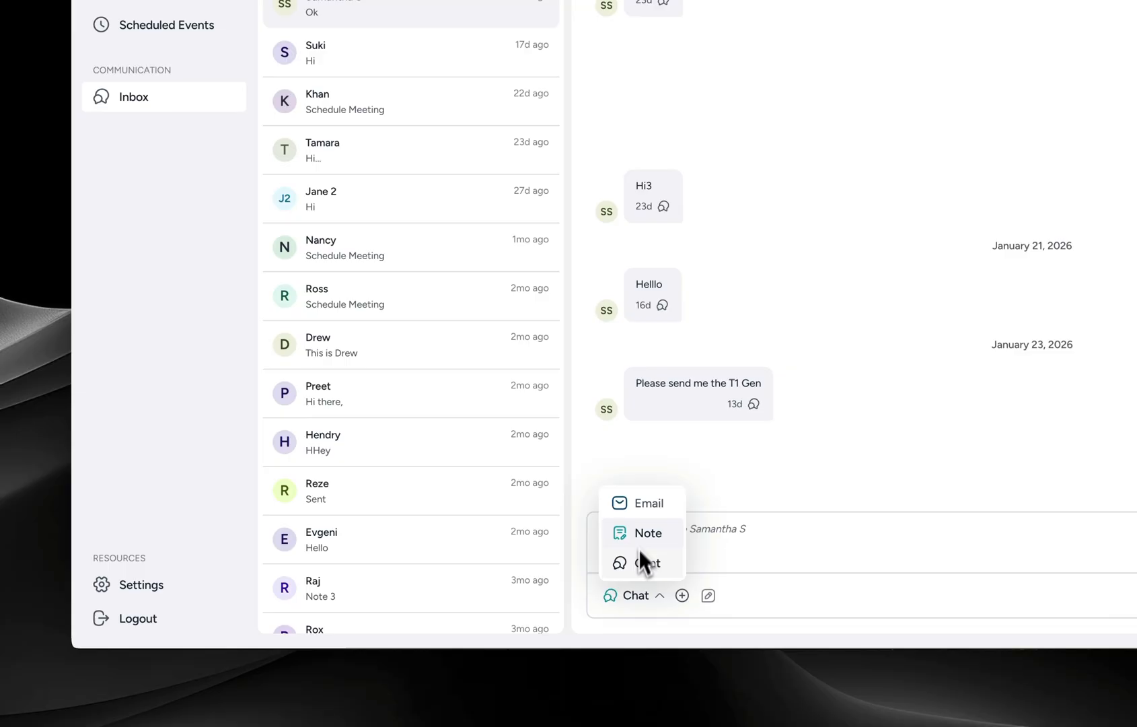
left_click(639, 546)
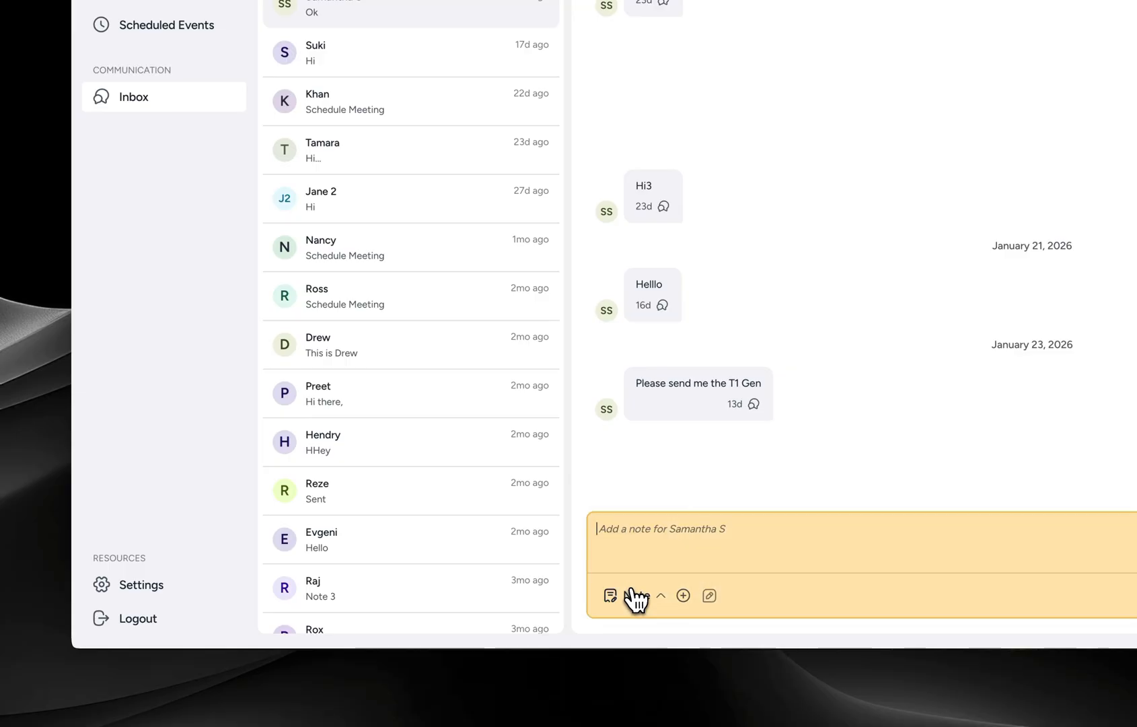
left_click(632, 594)
left_click(646, 512)
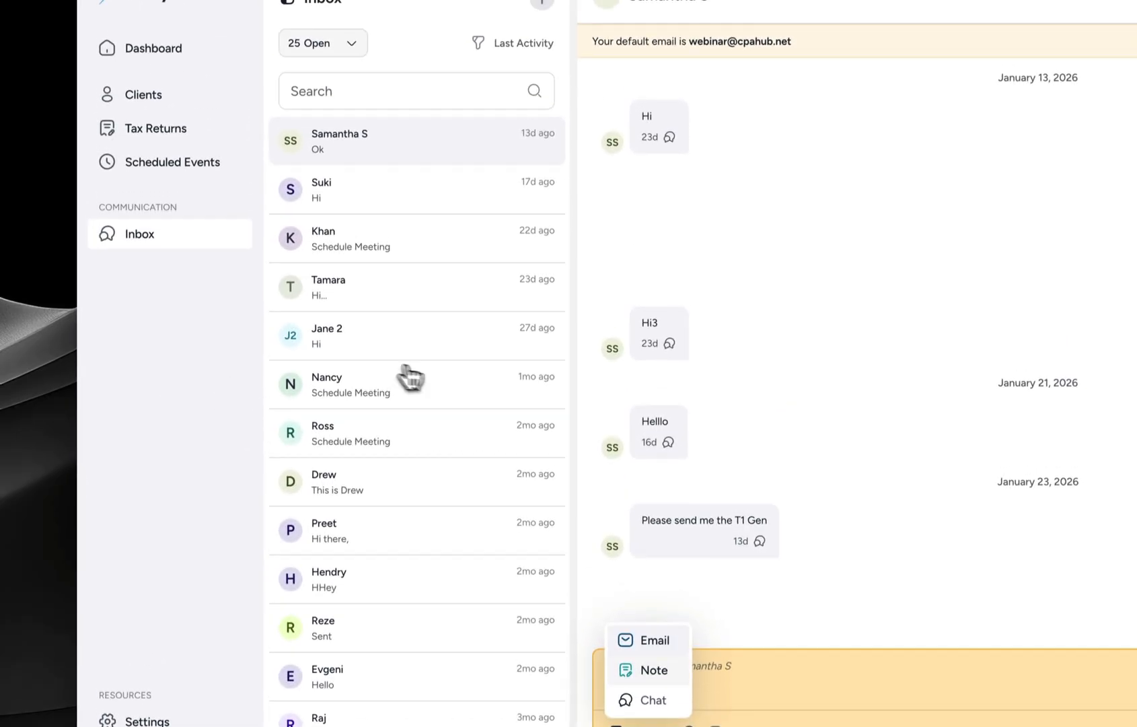
- Open the 2025 Tax Return and T4 conversation and show the client's 11 uploaded documents
left_click(412, 381)
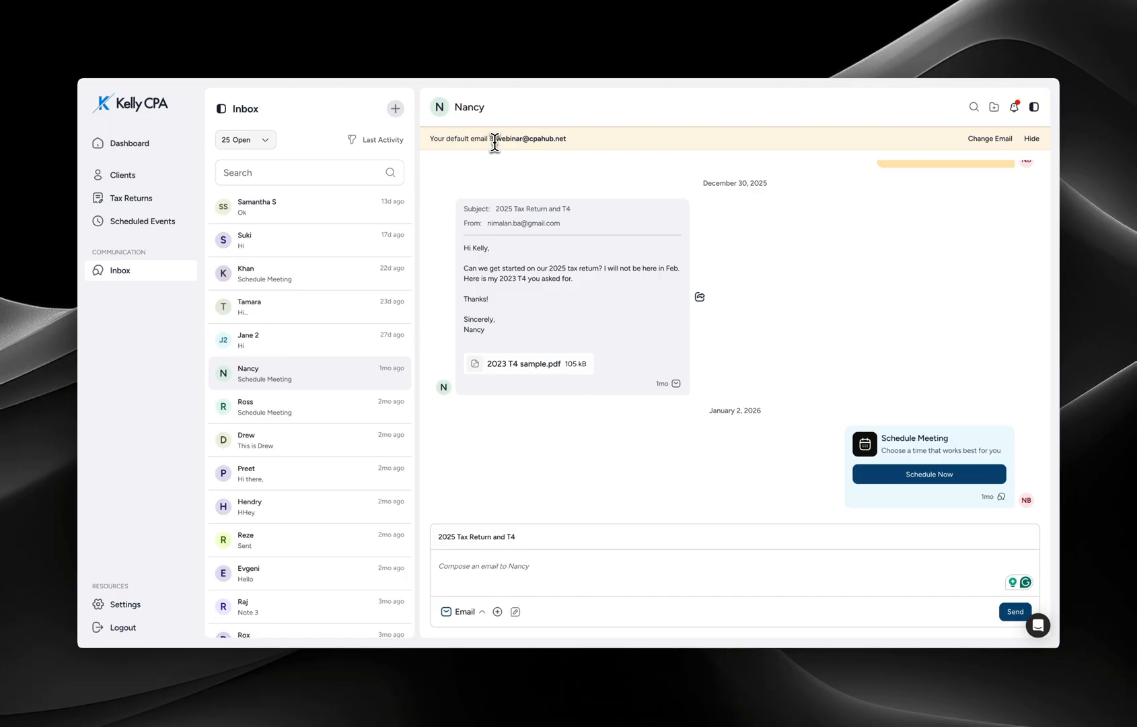
double_click(531, 139)
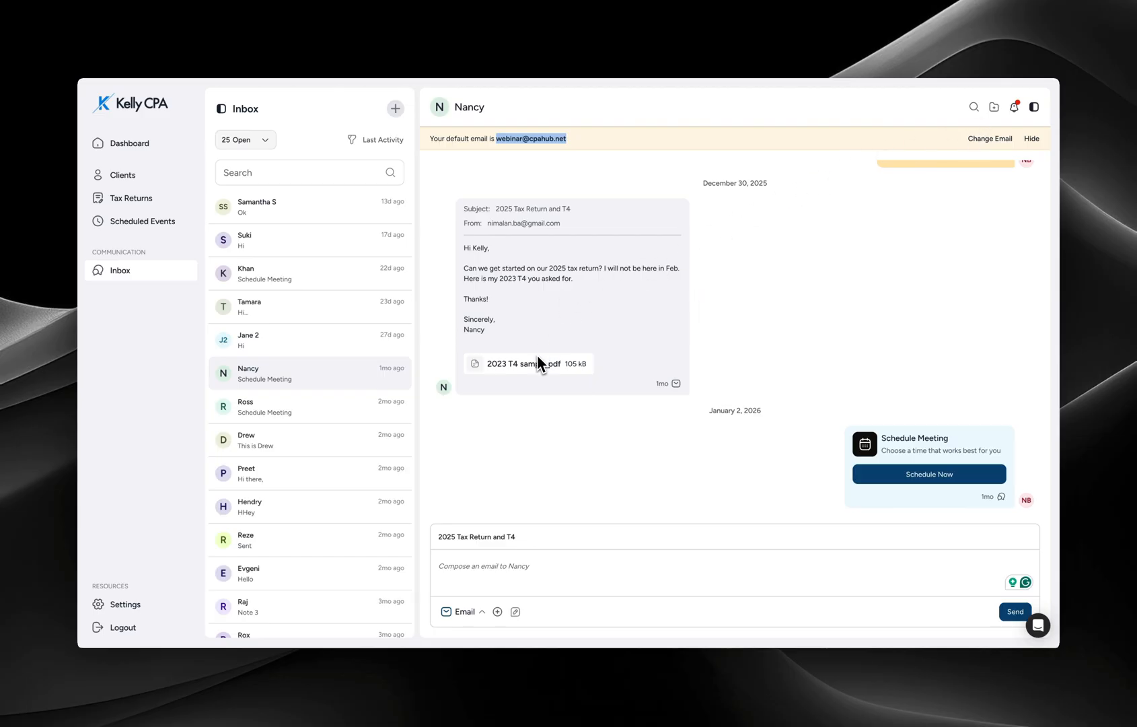
left_click(994, 107)
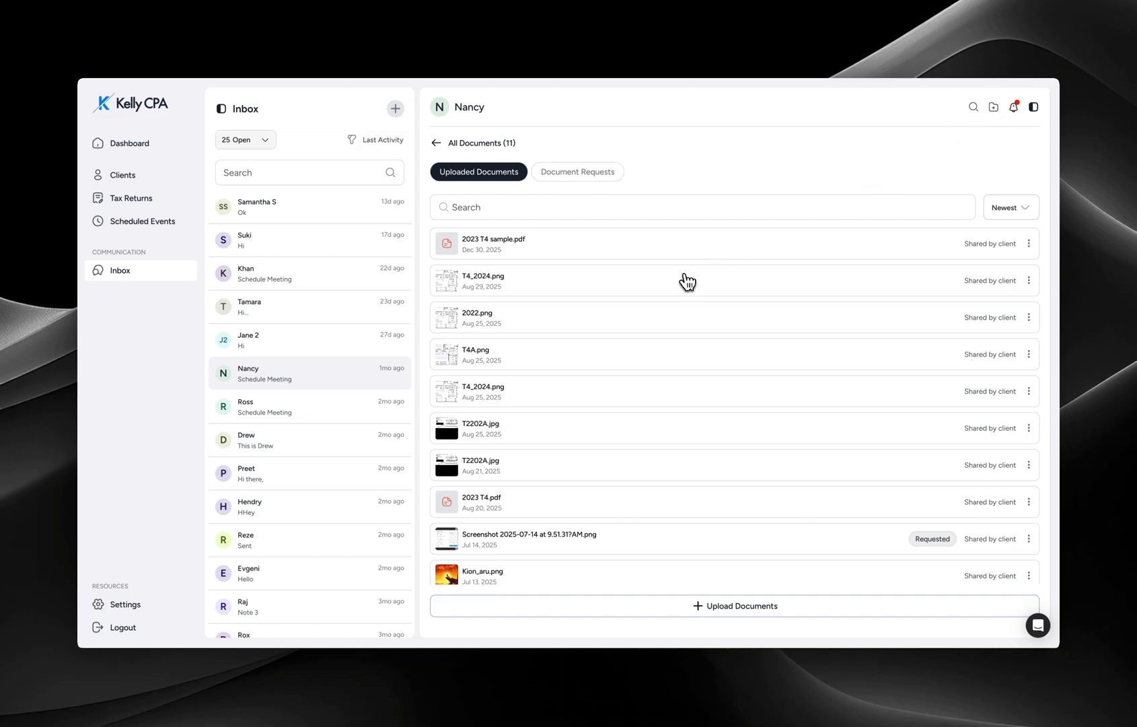
- Review the client's Document Requests list, then go back to the email thread
left_click(587, 176)
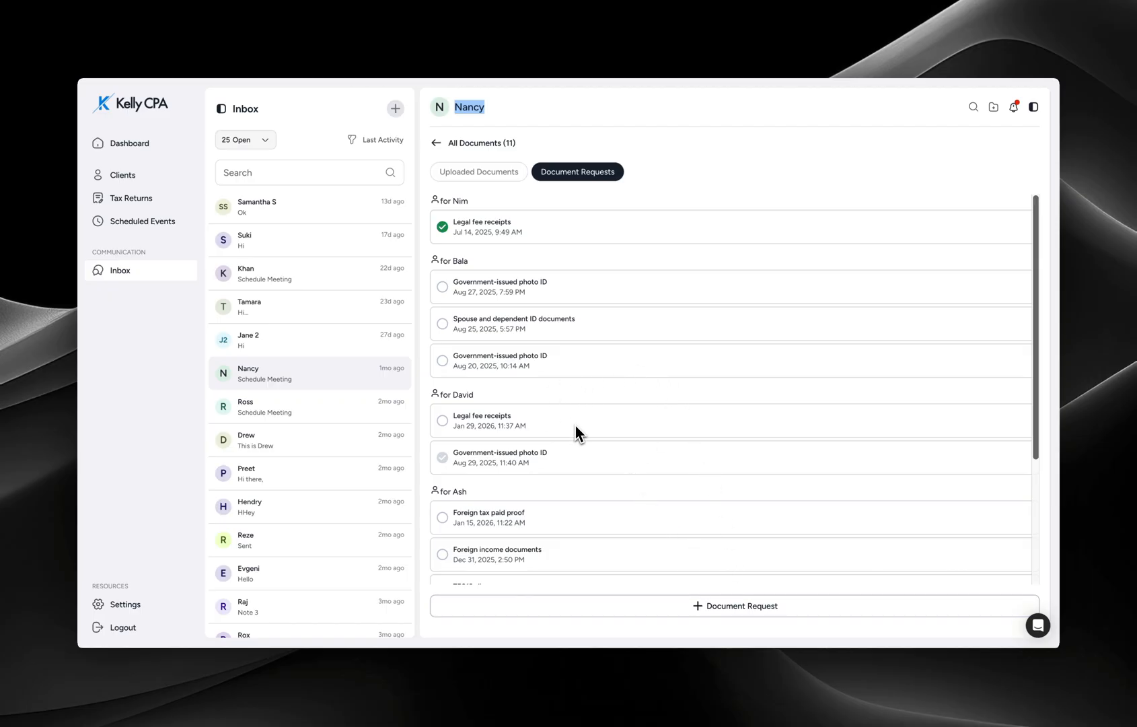
scroll(574, 424, "down", 5)
scroll(563, 356, "up", 5)
left_click(435, 143)
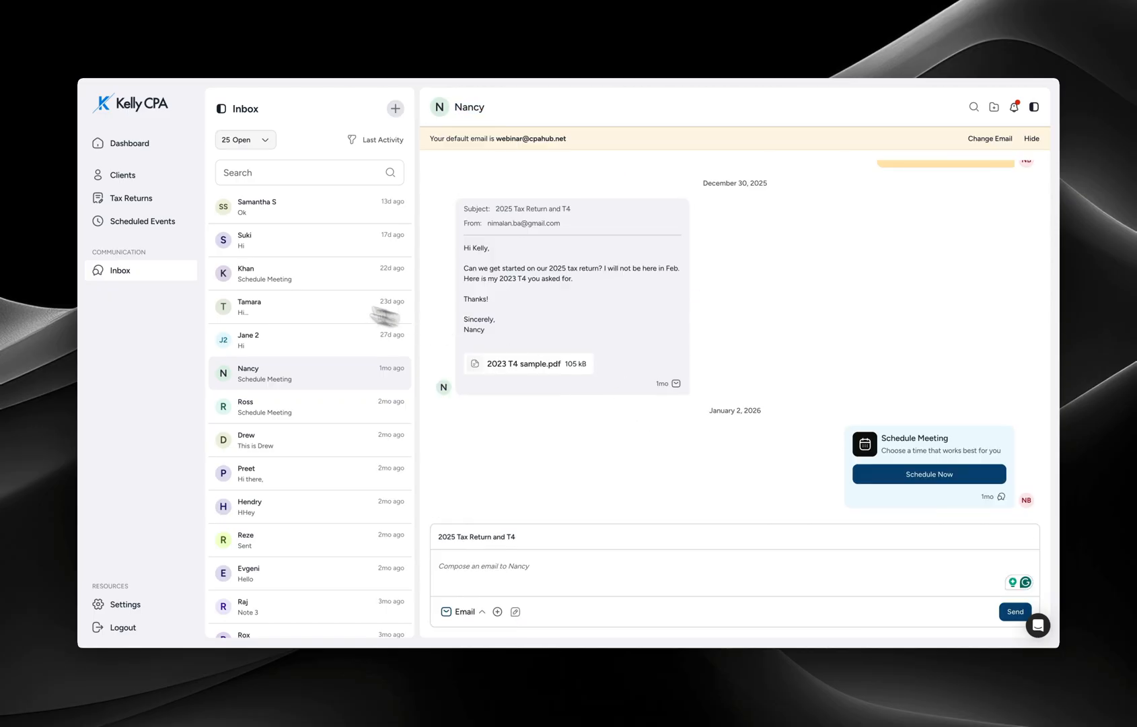
- Go to the dashboard with 90 clients and start a new client account sign-up
left_click(165, 155)
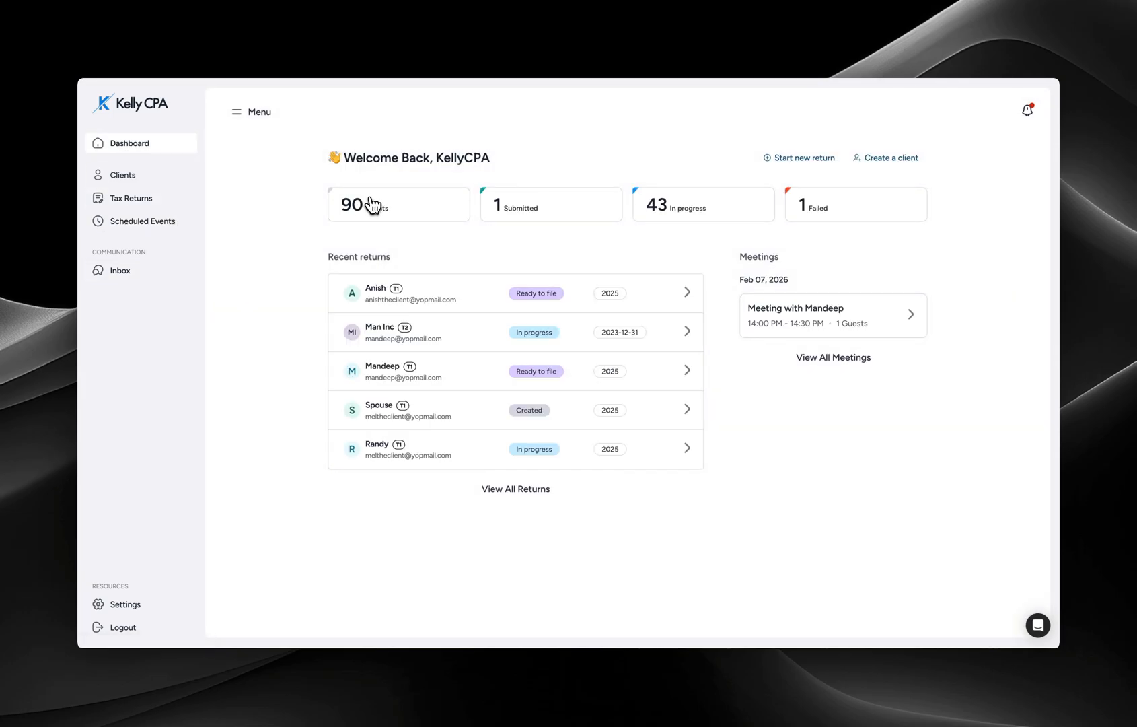
left_click(897, 163)
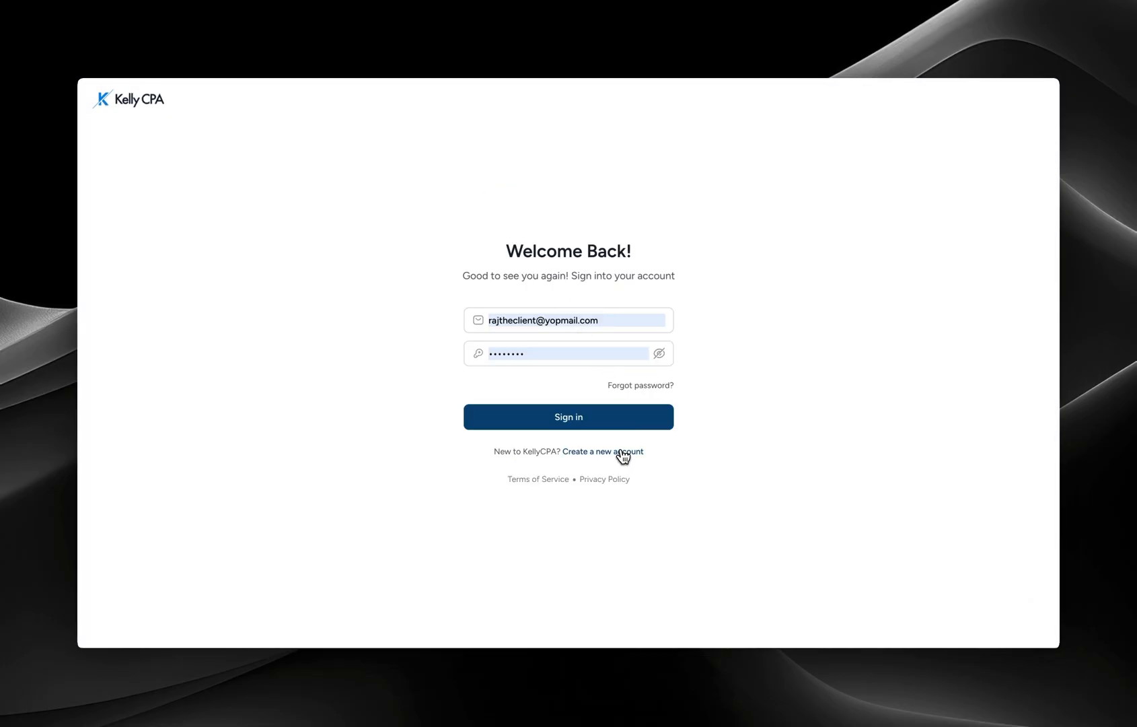
left_click(623, 453)
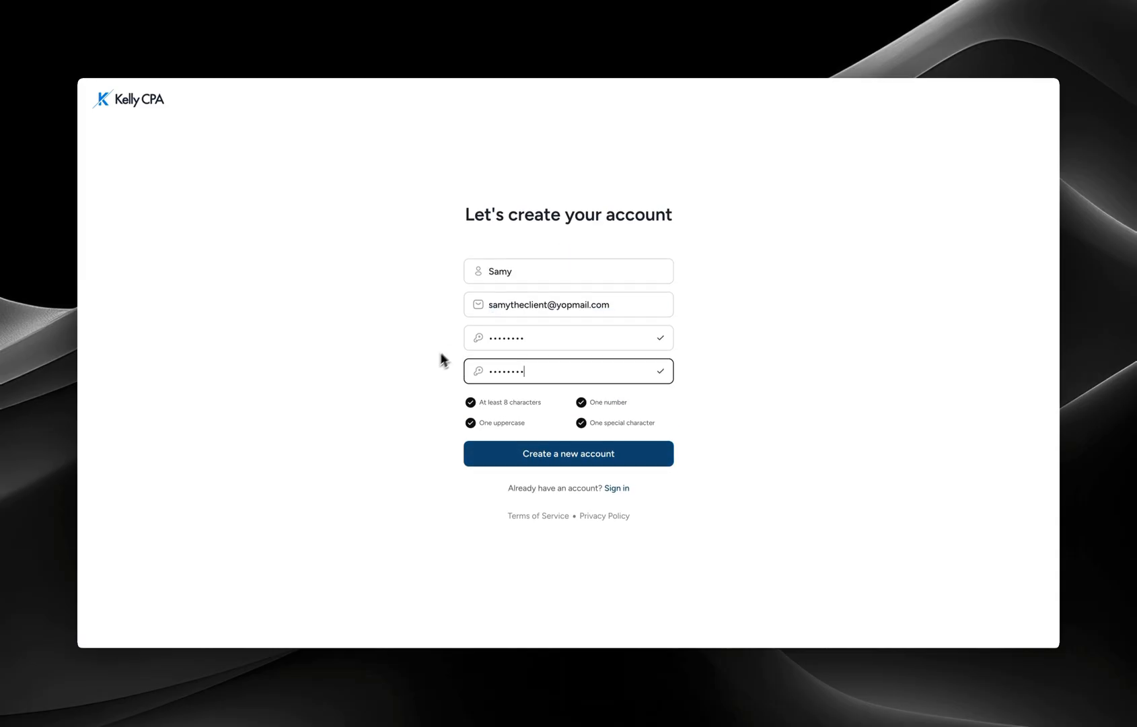
- Enter the new account's name, e-mail and password, submit it, and dismiss the save-password popup
left_click(438, 352)
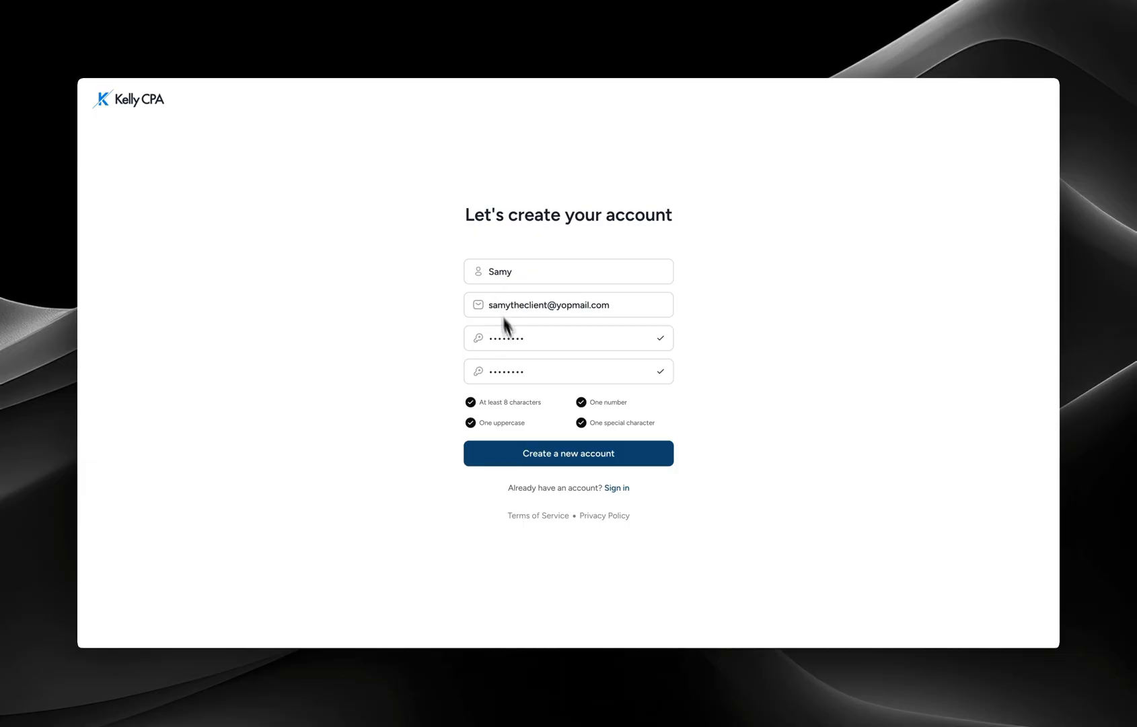
left_click(552, 457)
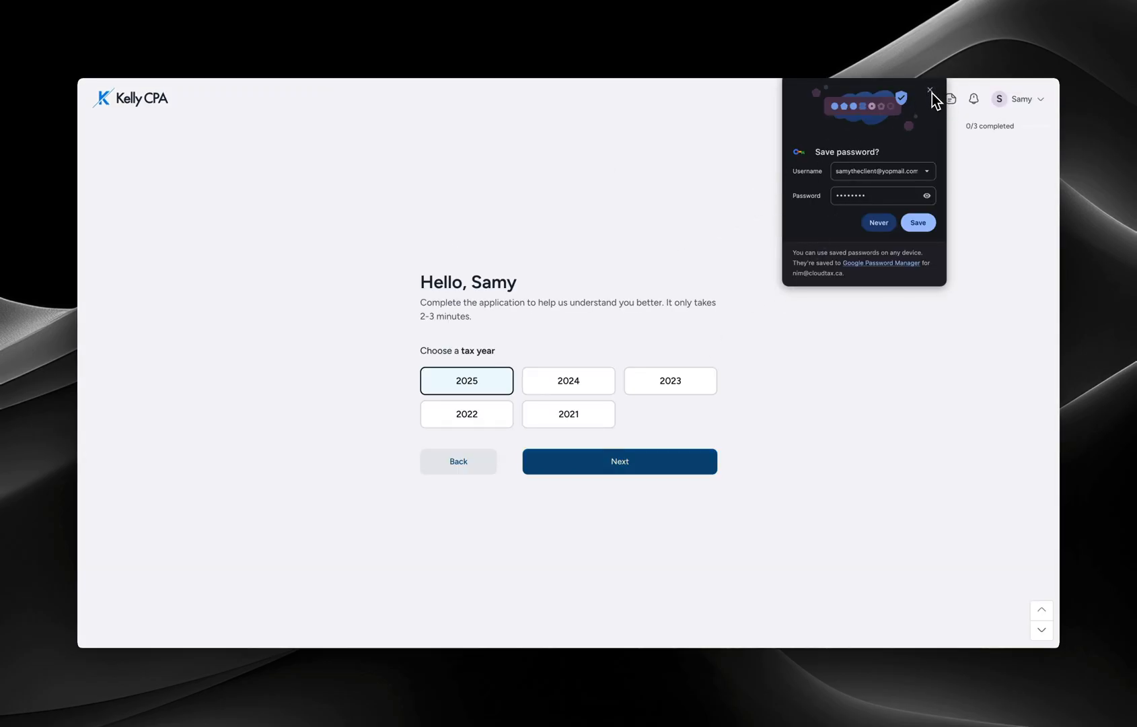
left_click(932, 92)
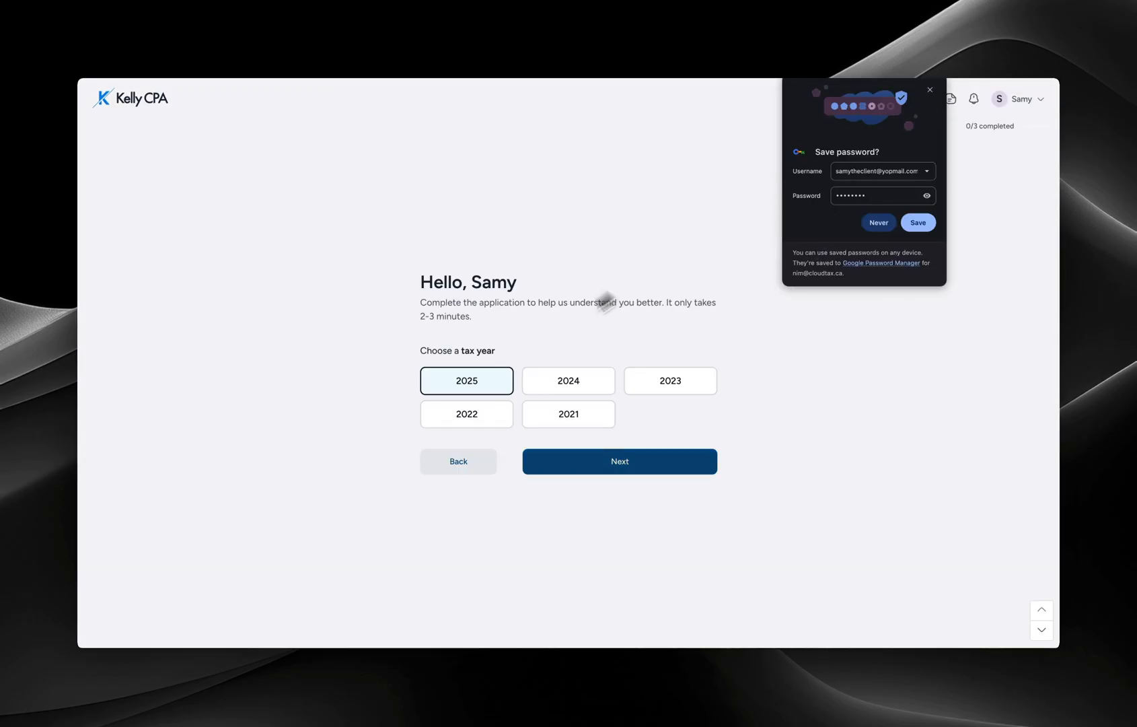
- Continue with tax year 2025, enter the taxpayer's last name, and proceed to My Profile
left_click(623, 468)
left_click(502, 433)
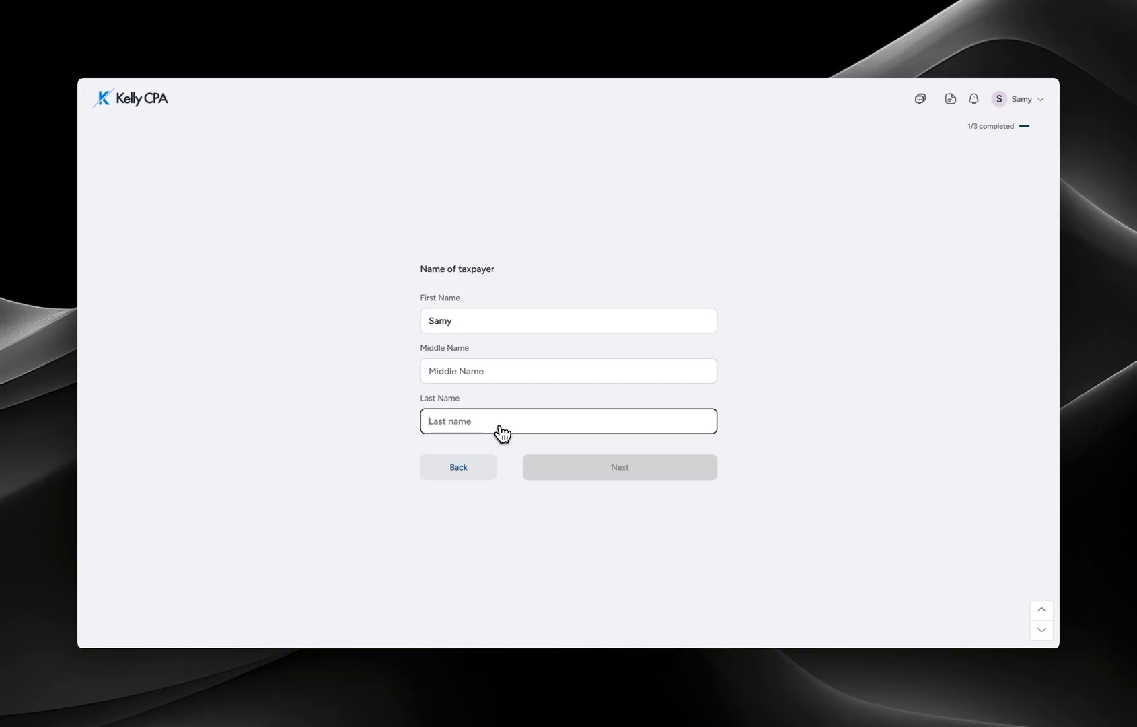
type("Smith")
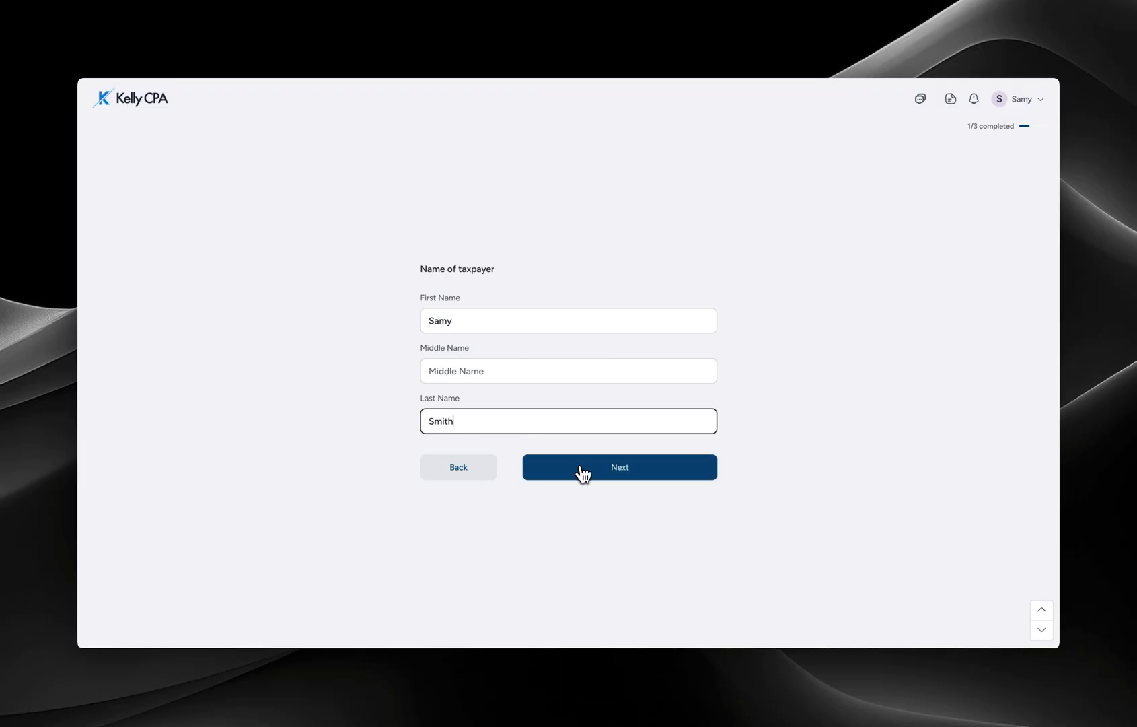
left_click(582, 474)
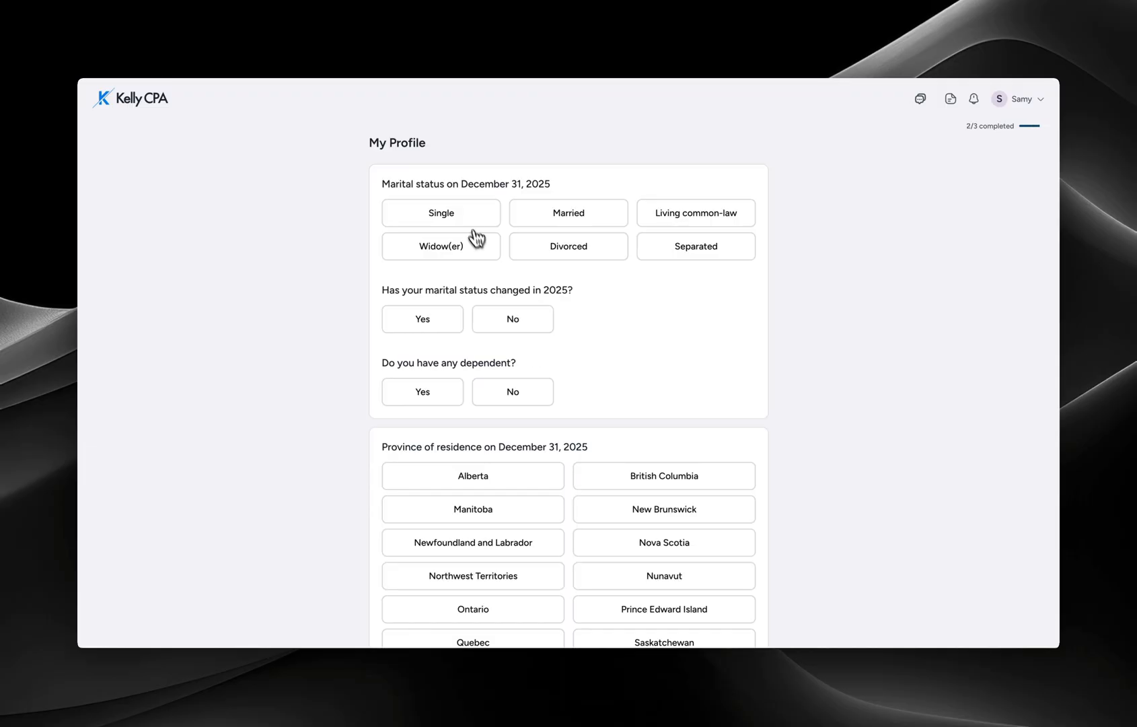
- Answer My Profile: Single, no 2025 status change, no dependents, province Alberta
left_click(467, 225)
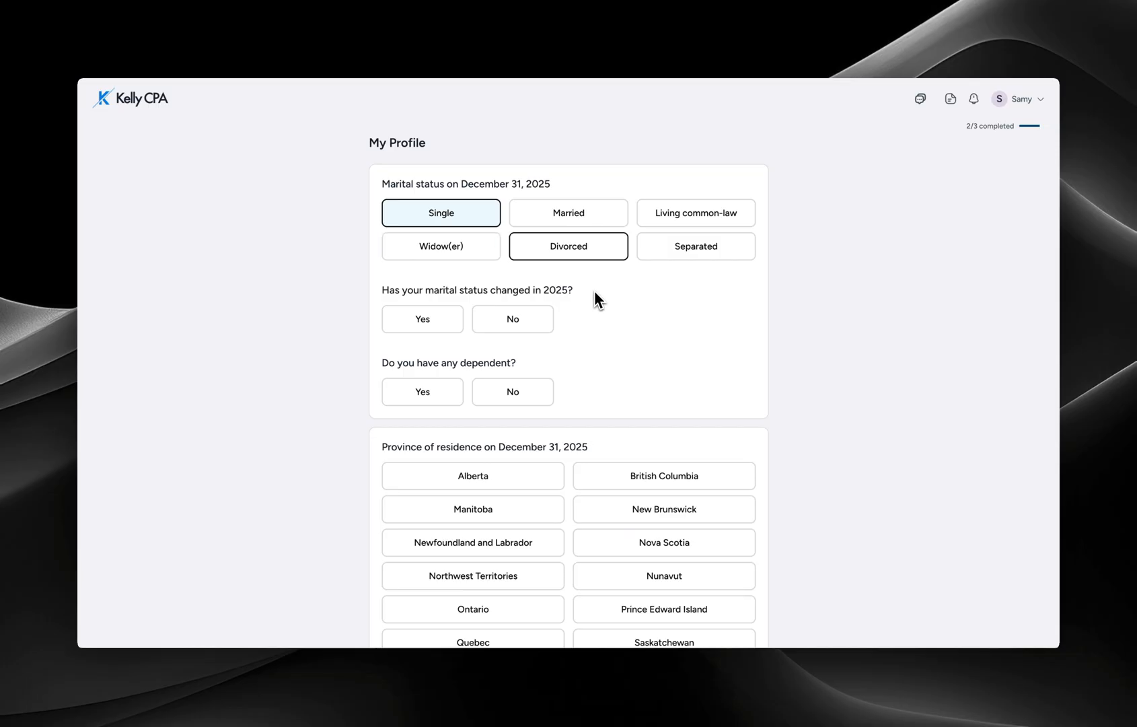
scroll(537, 256, "down", 2)
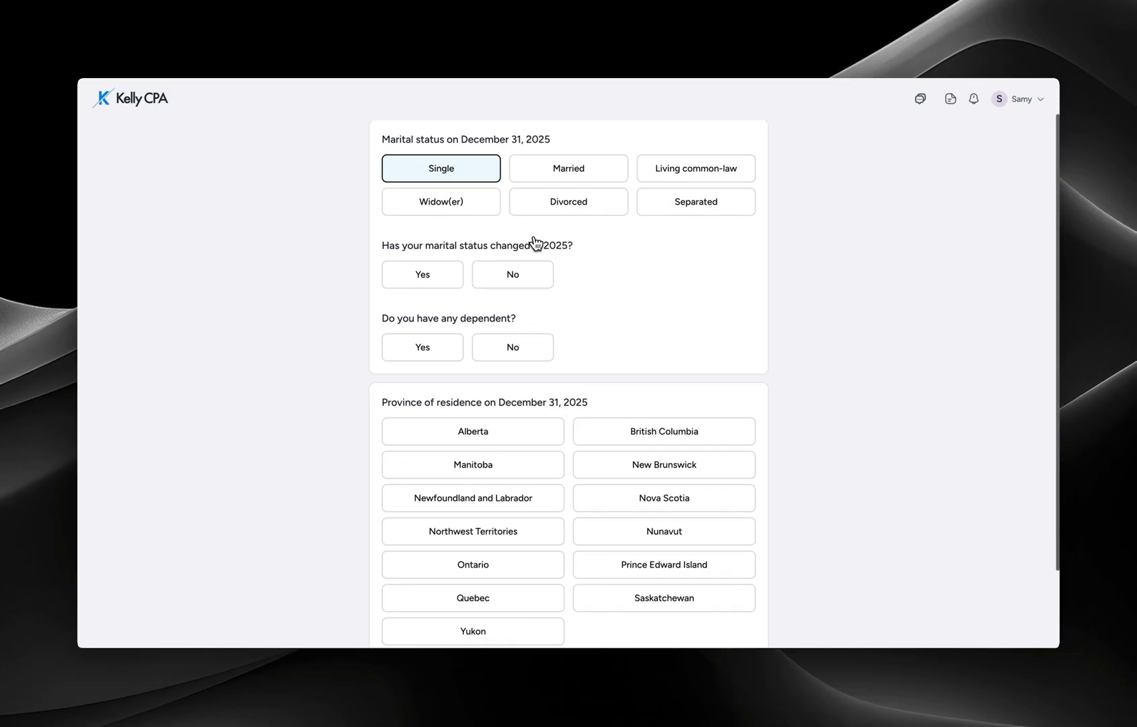
left_click(515, 229)
left_click(512, 308)
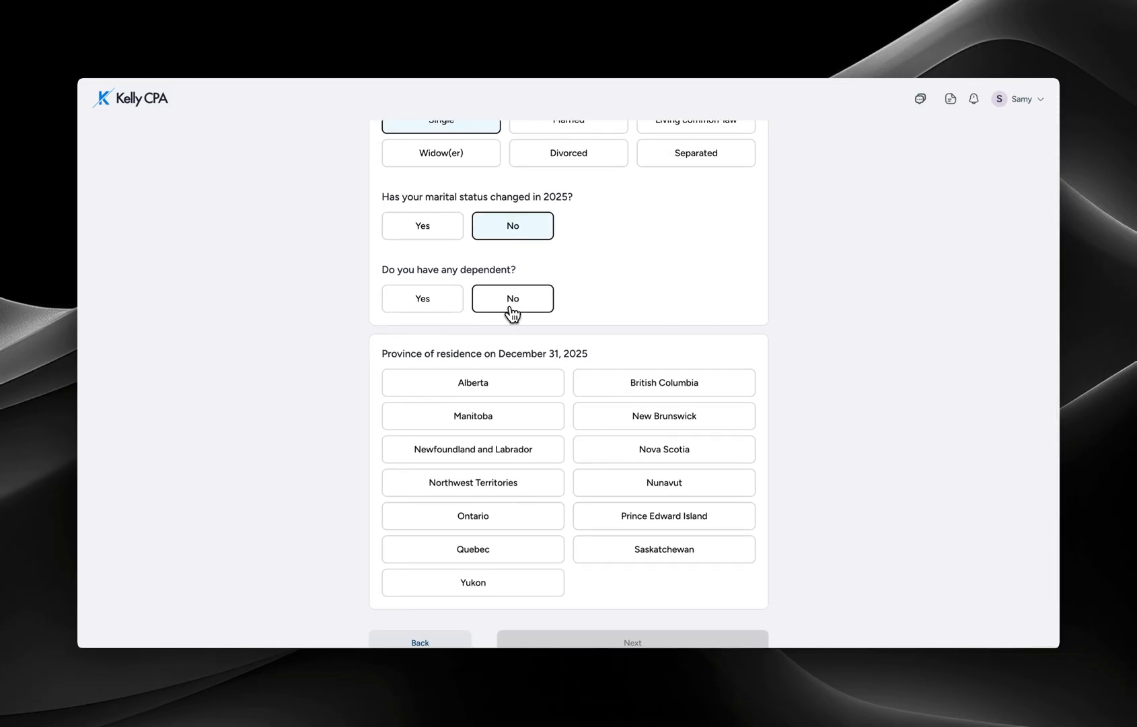
left_click(509, 387)
scroll(657, 451, "down", 1)
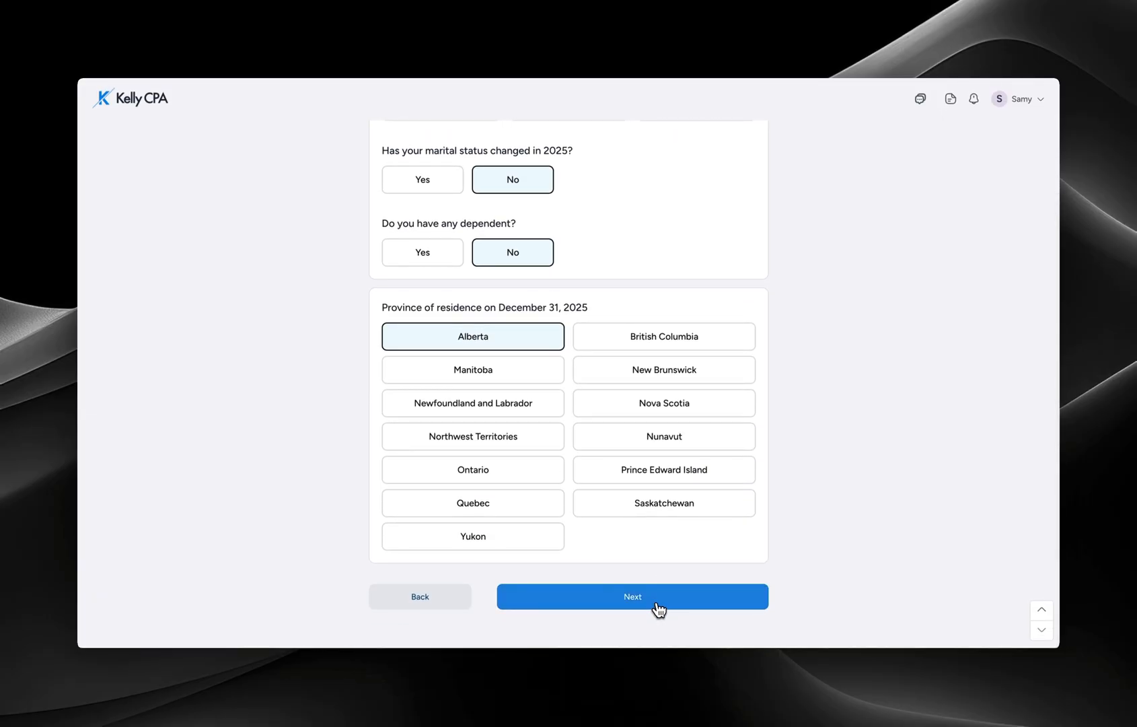
left_click(659, 609)
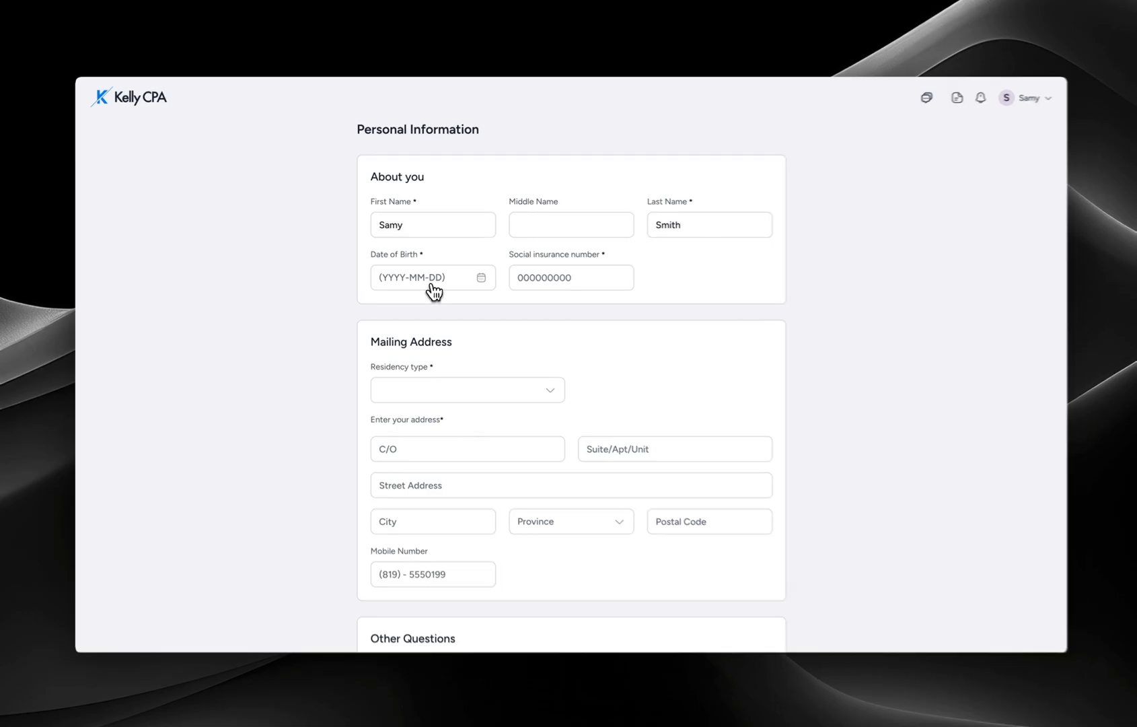
- Enter the client's date of birth and SIN, and set residency type to Canadian resident
left_click(432, 291)
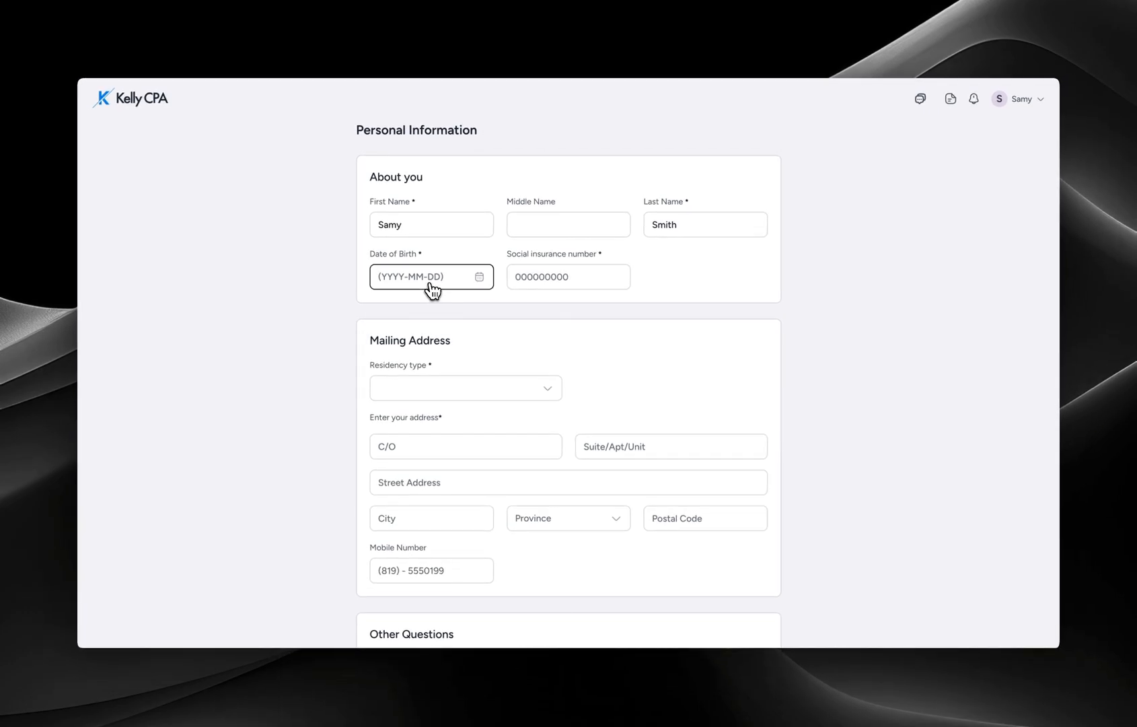
type("1999-09-09")
key("Tab")
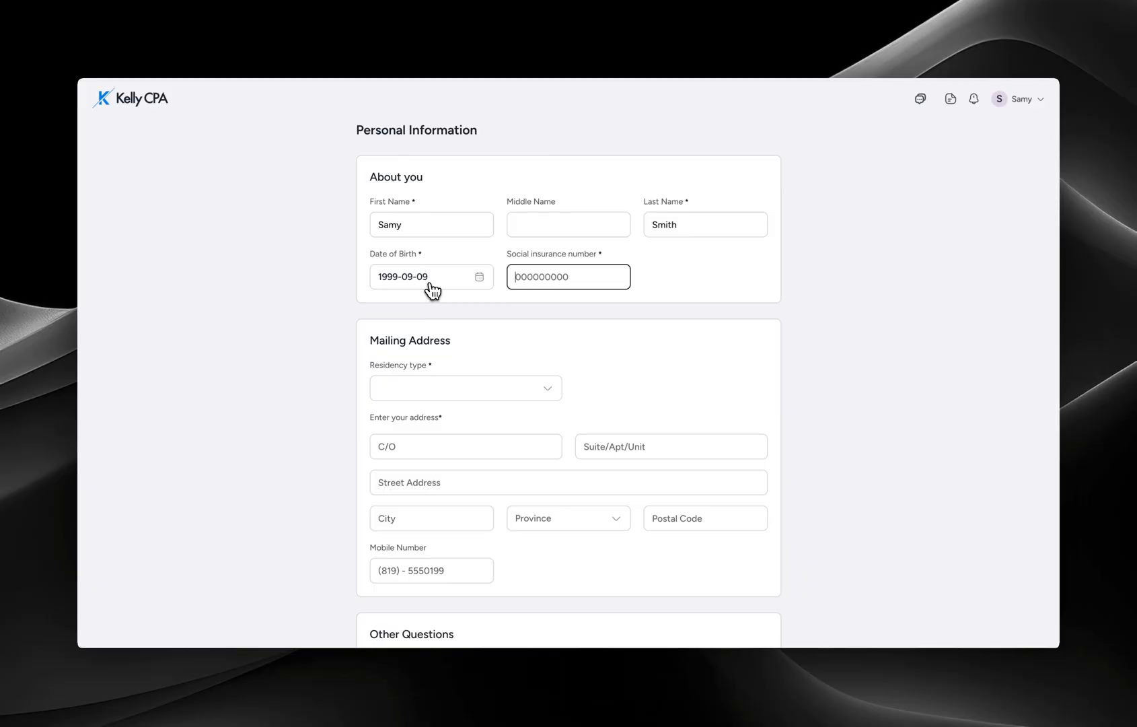
left_click(473, 387)
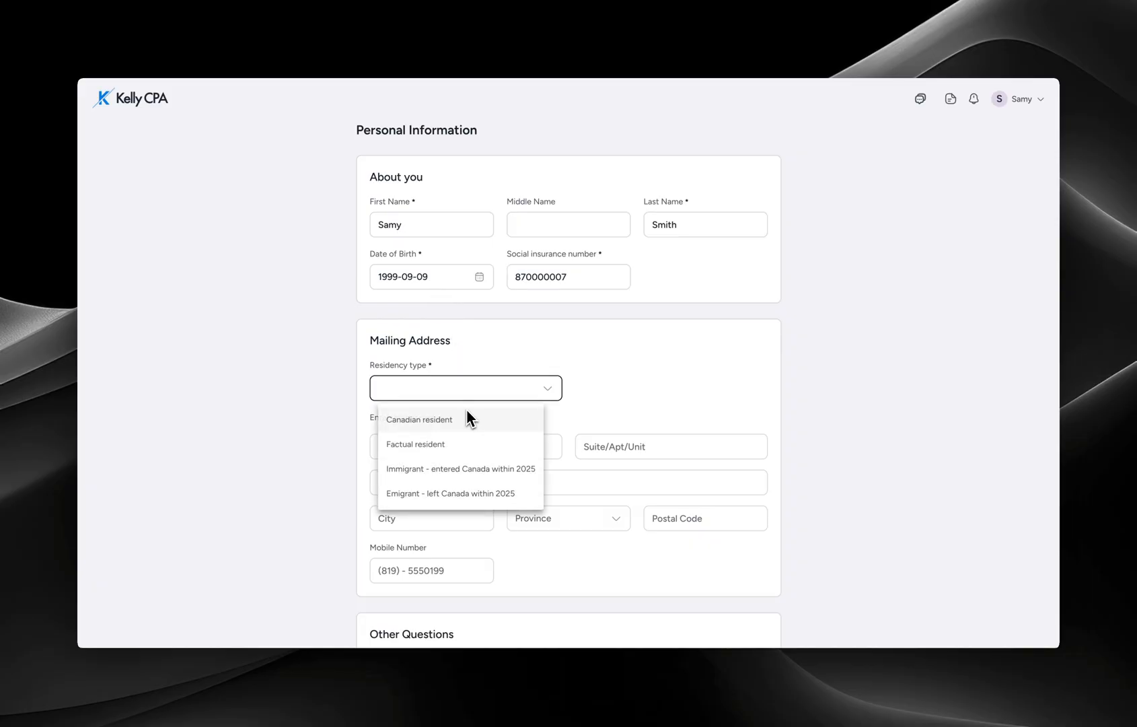
left_click(465, 424)
- Fill the mailing address from the matching Google address suggestion
scroll(444, 377, "down", 1)
scroll(437, 355, "down", 1)
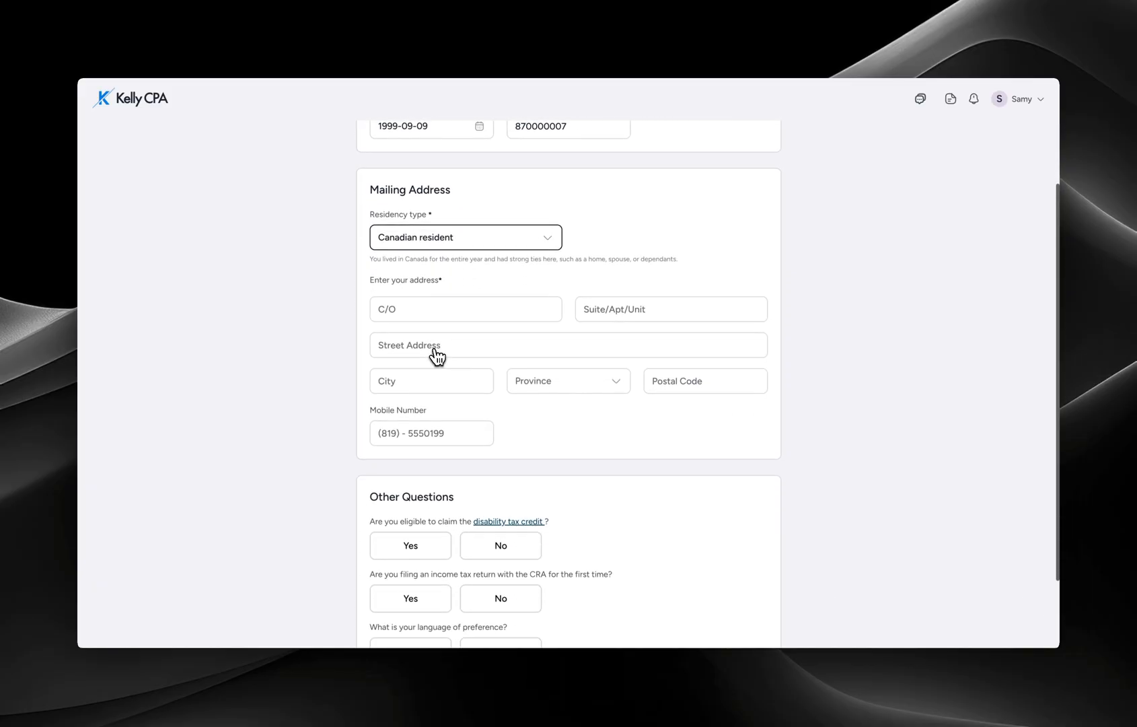
left_click(437, 355)
type("123")
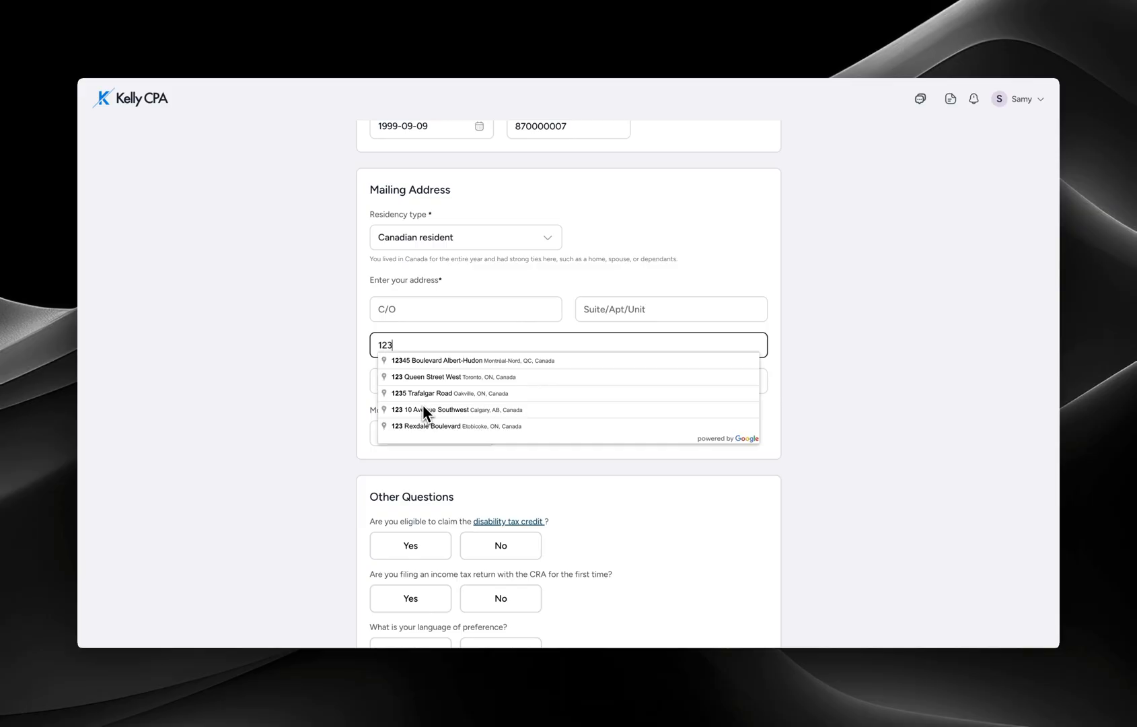
left_click(425, 409)
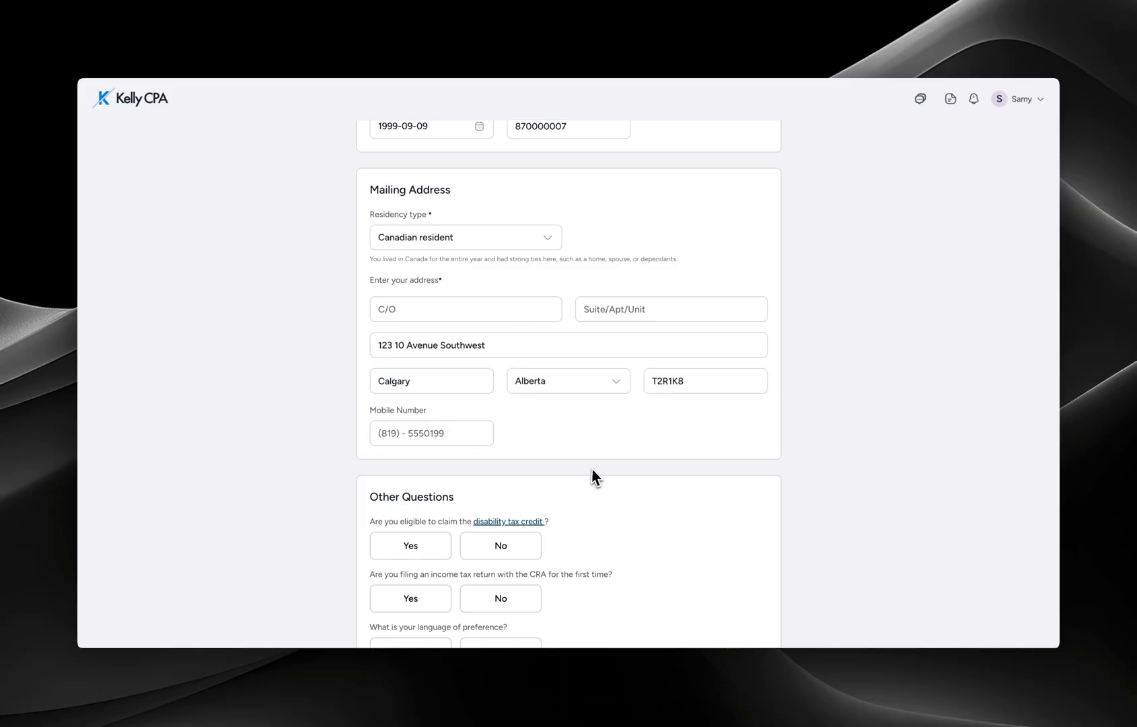
- Answer No disability credit, not first-time filing, English, and mark home address as different
scroll(593, 467, "down", 2)
left_click(529, 463)
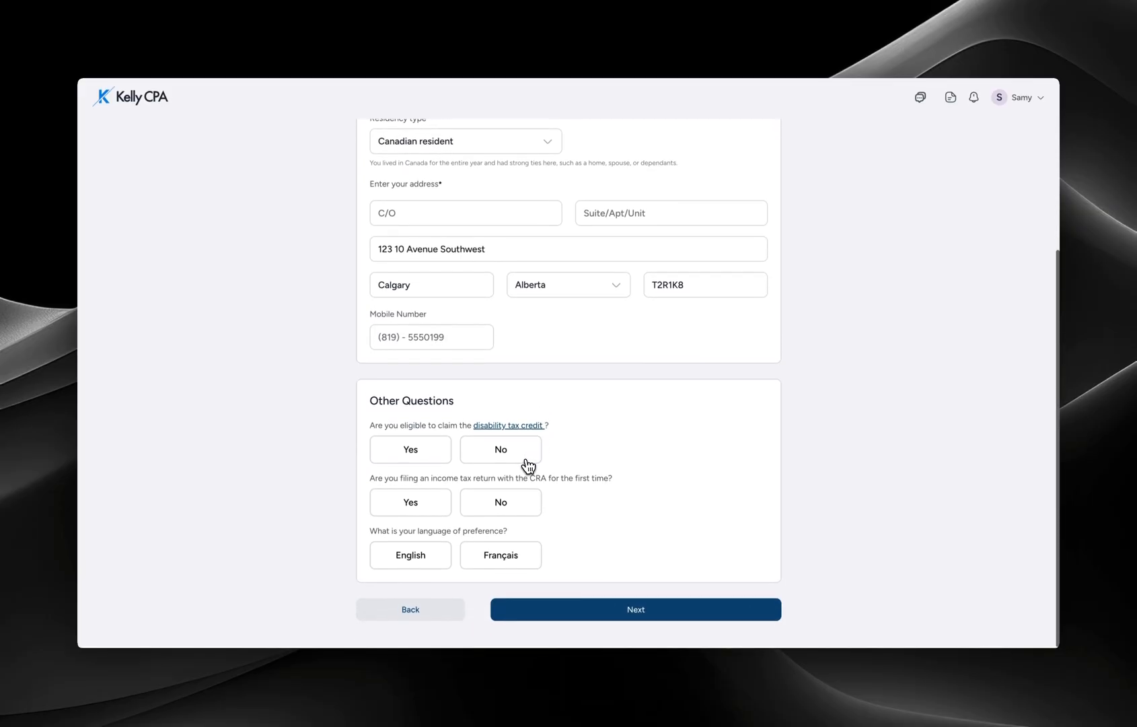
left_click(519, 506)
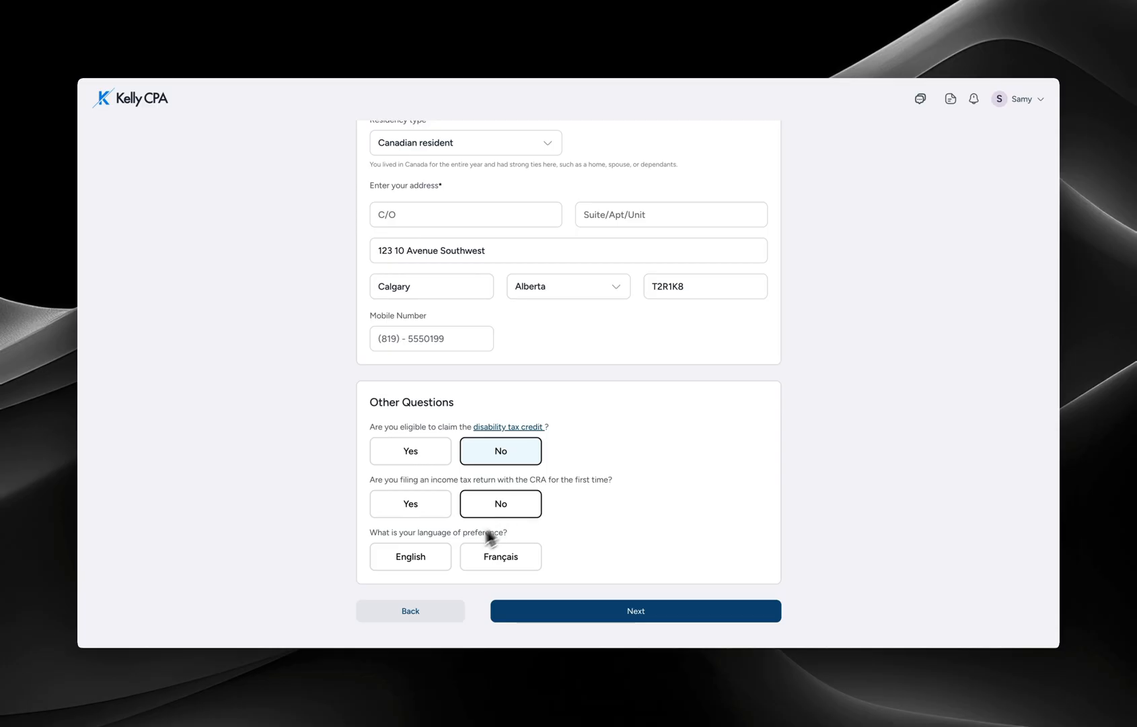
left_click(434, 557)
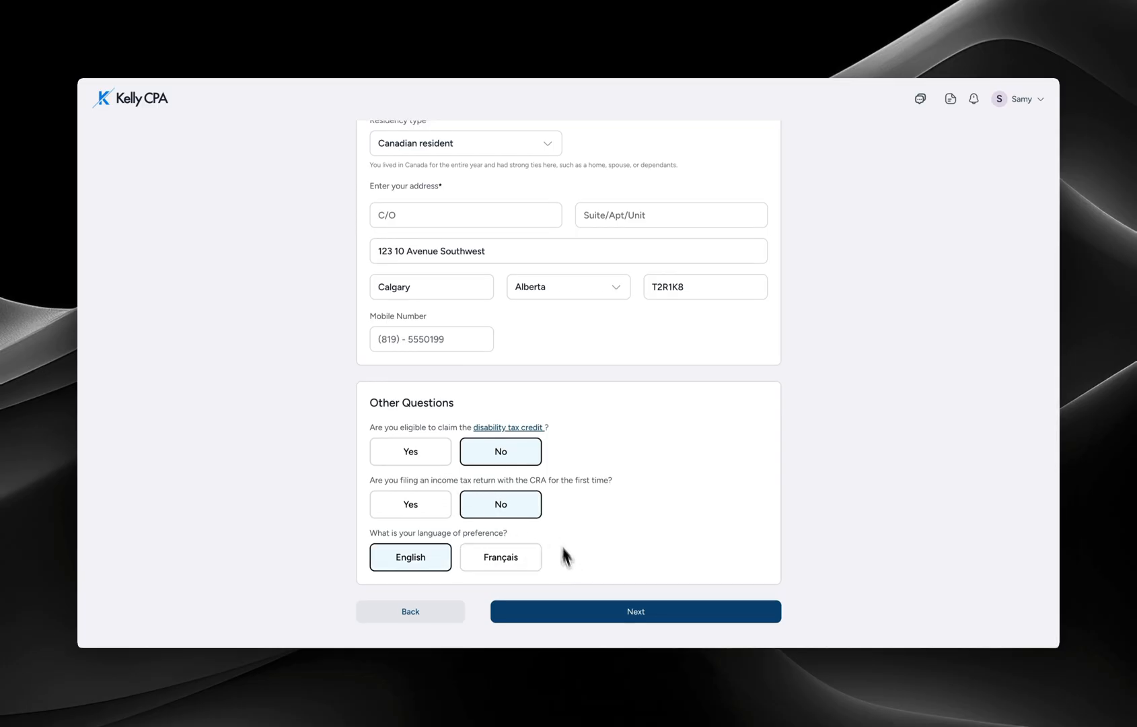
left_click(576, 611)
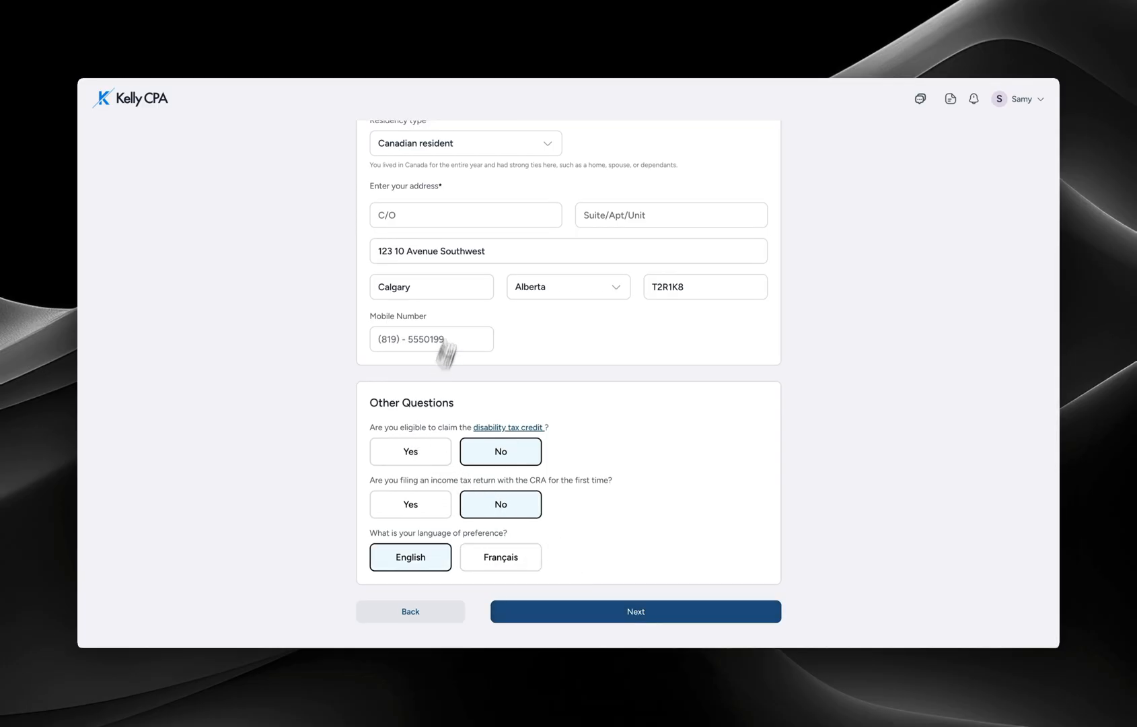
left_click(507, 388)
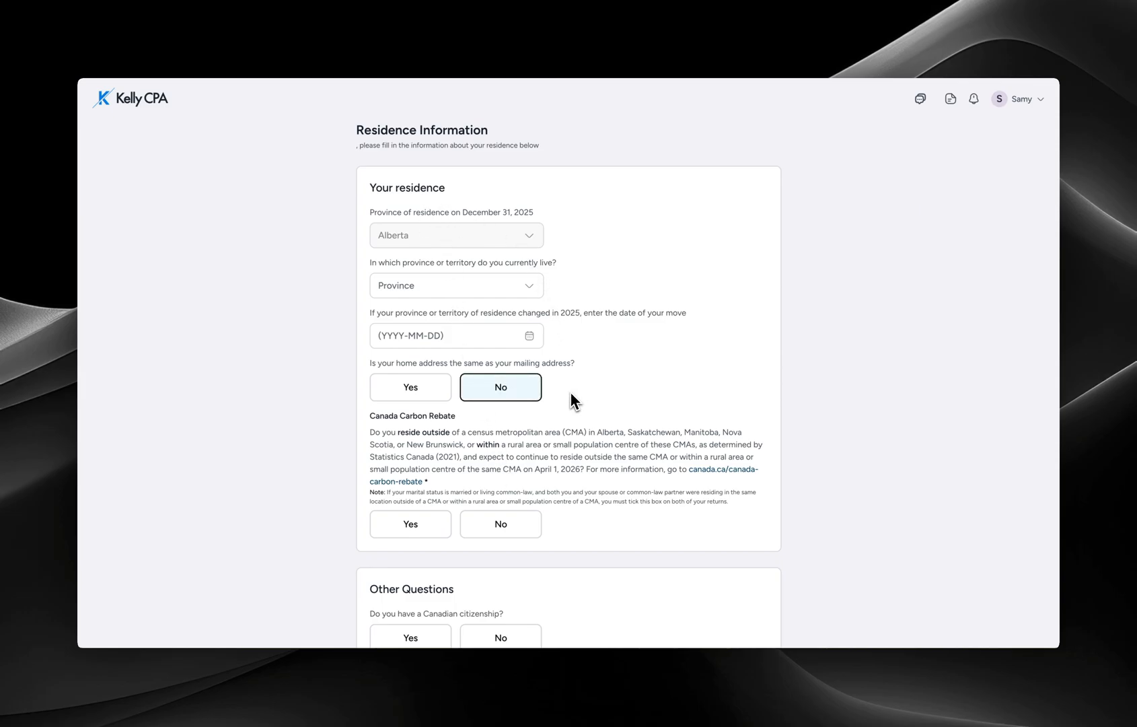
- Answer No to carbon rebate, citizenship, foreign property, Indian Act and Organ Donor Registry, then continue
scroll(500, 383, "down", 3)
left_click(501, 372)
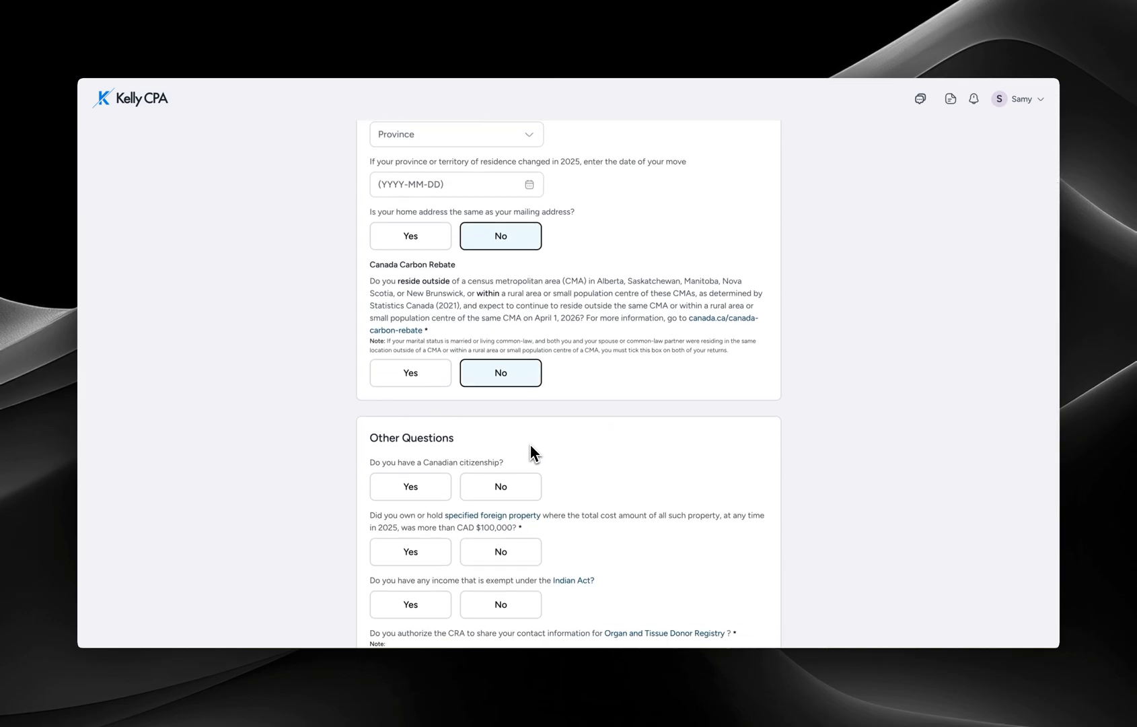
scroll(528, 446, "down", 2)
left_click(494, 376)
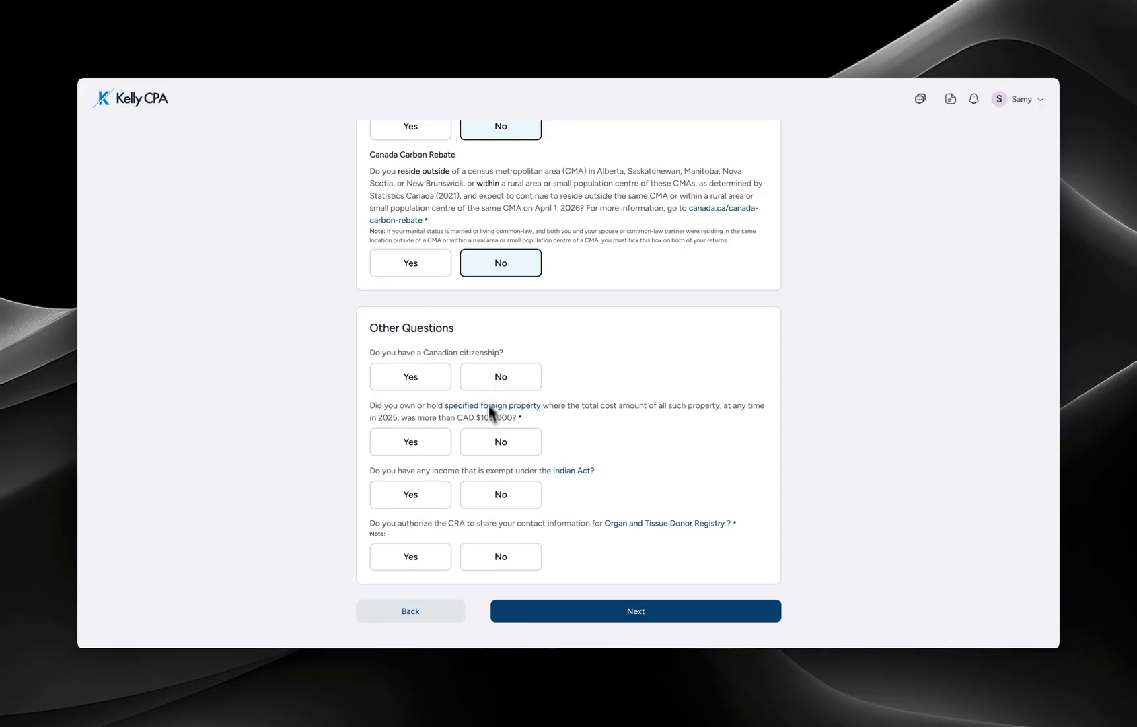
left_click(491, 442)
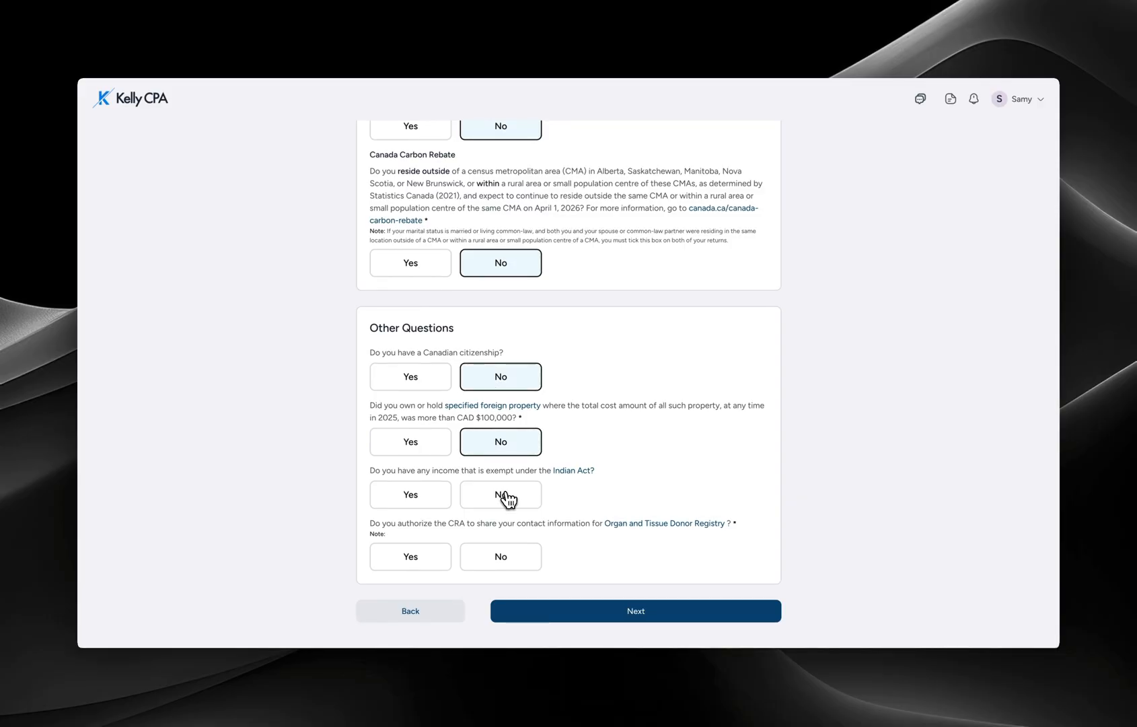
left_click(507, 497)
left_click(525, 564)
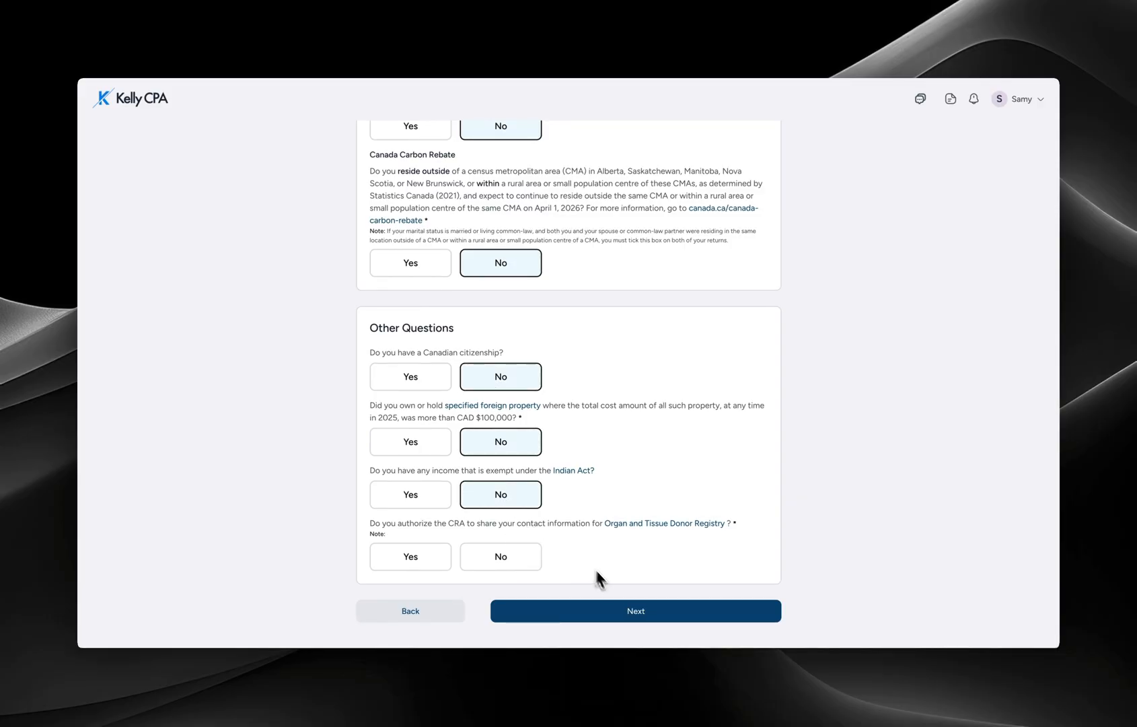
left_click(613, 611)
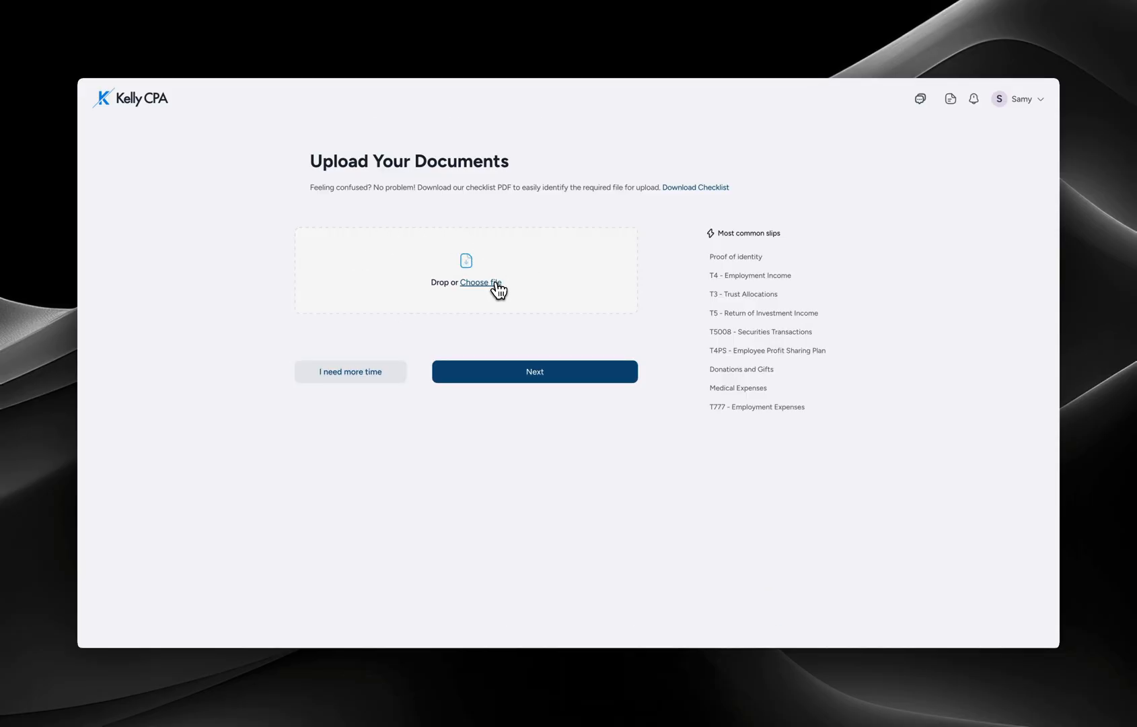
- Attach the T4.png slip file and continue past the document upload step
left_click(465, 269)
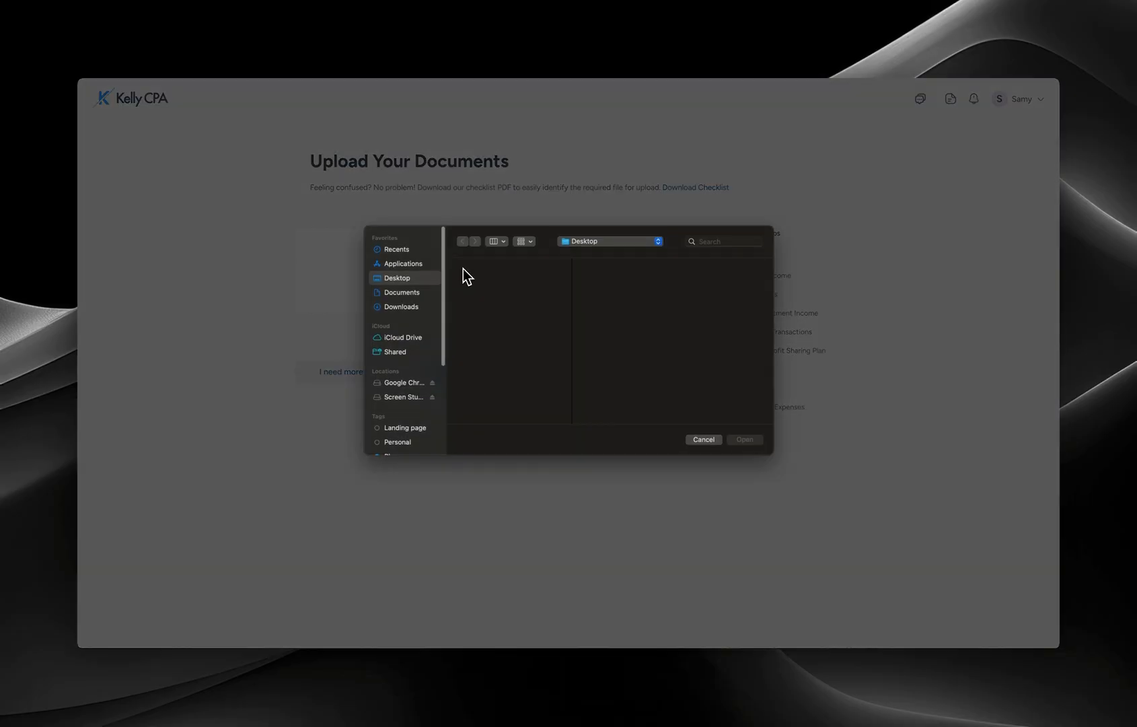
left_click(745, 439)
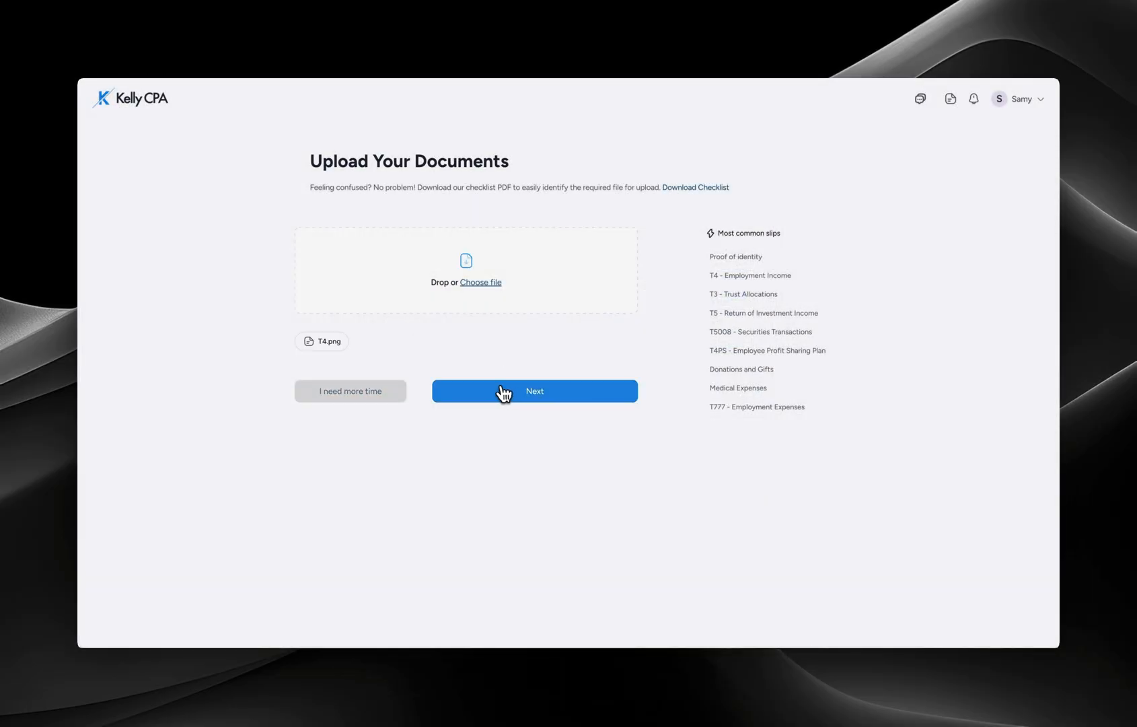
left_click(501, 392)
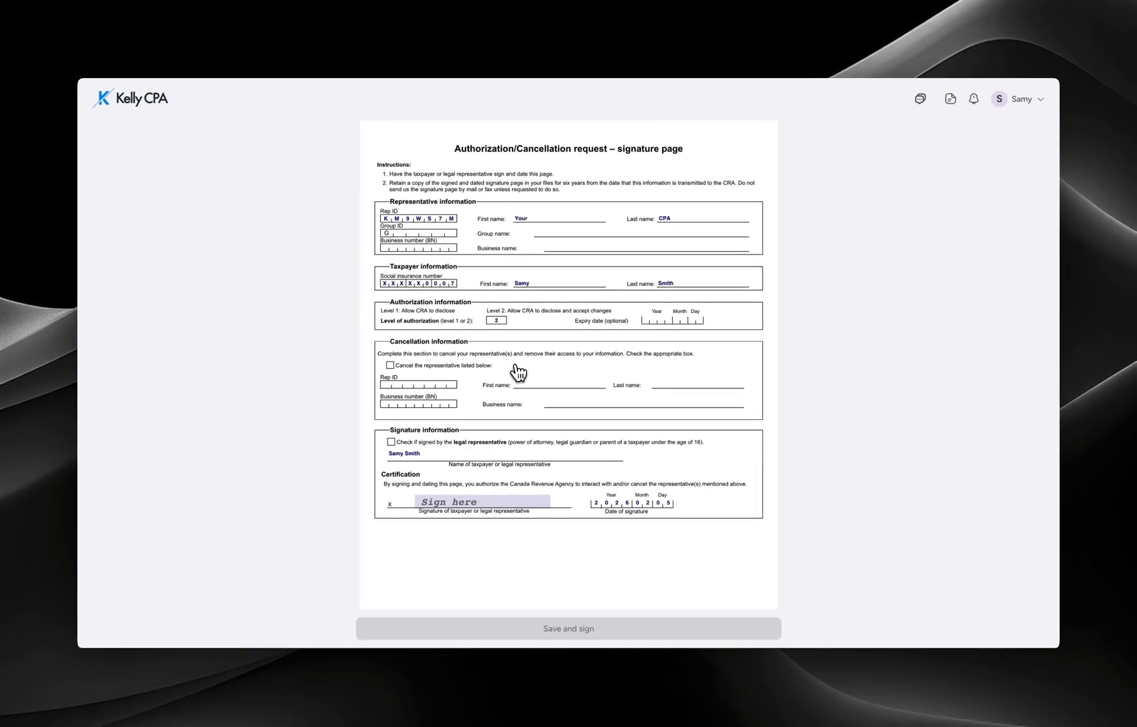
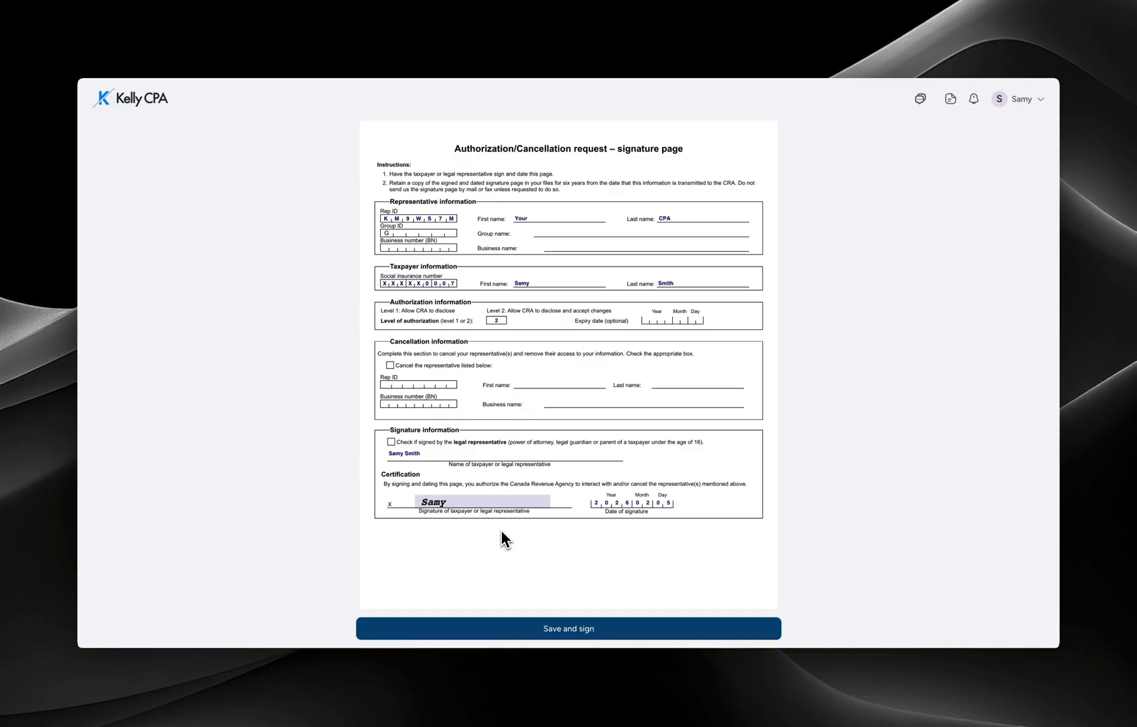
- Sign the CRA authorization with the client's name and save it
left_click(582, 628)
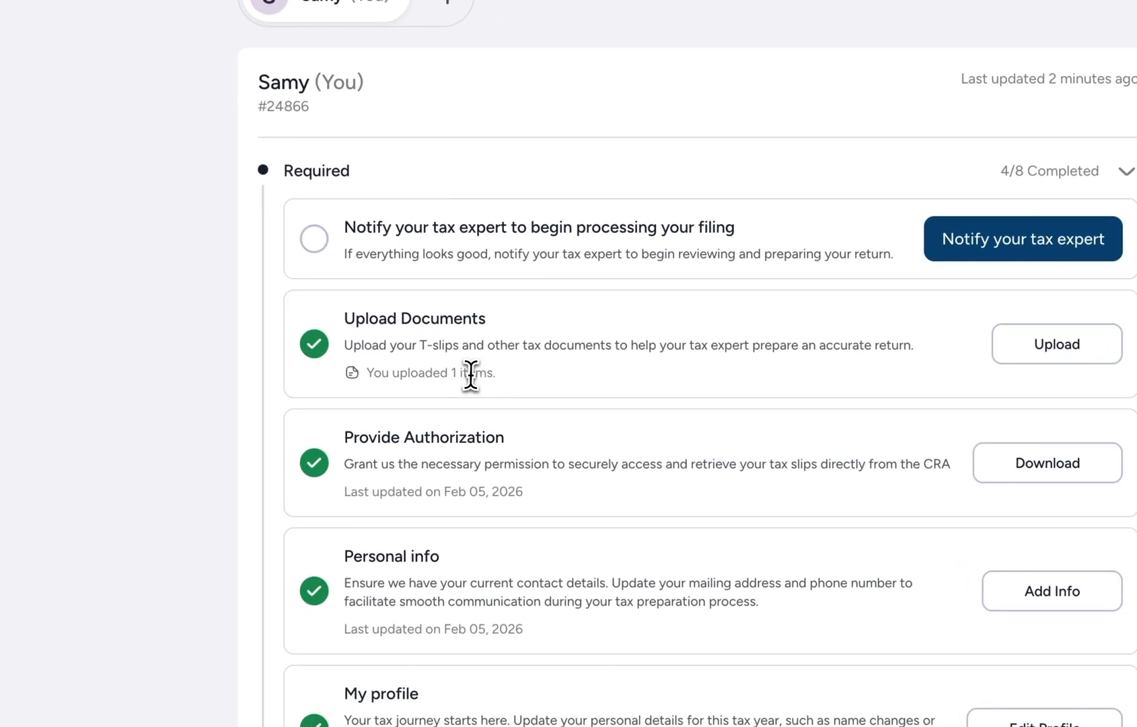
left_click_drag(367, 374, 469, 375)
left_click(1055, 356)
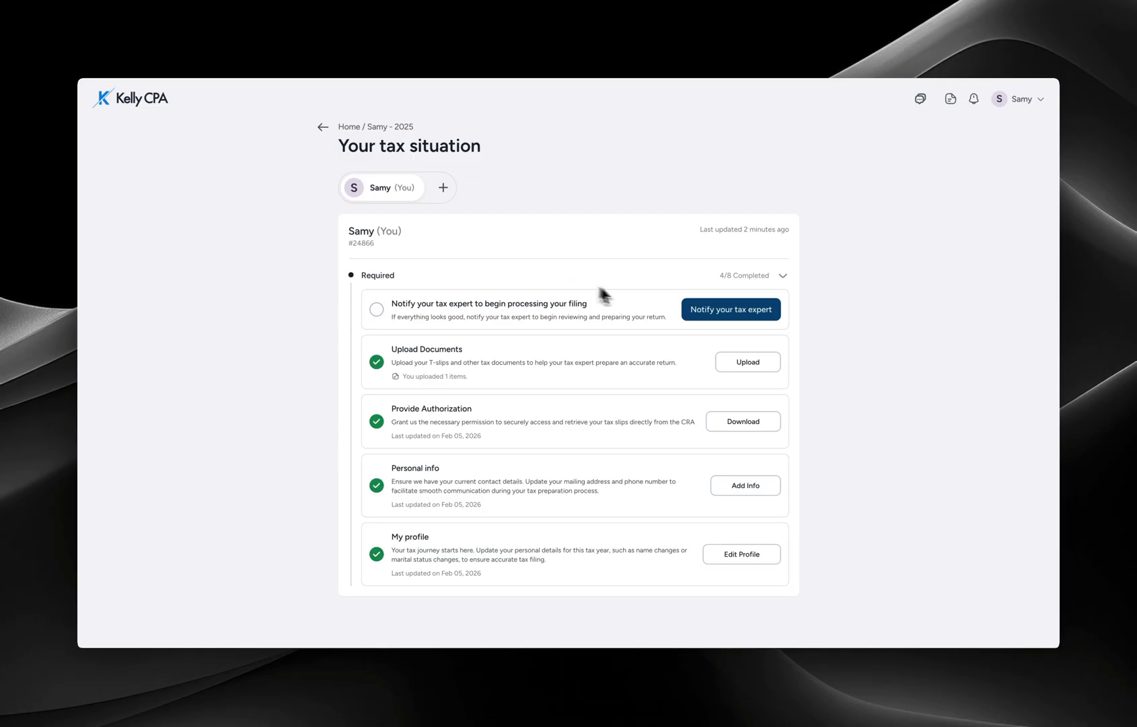
left_click(715, 309)
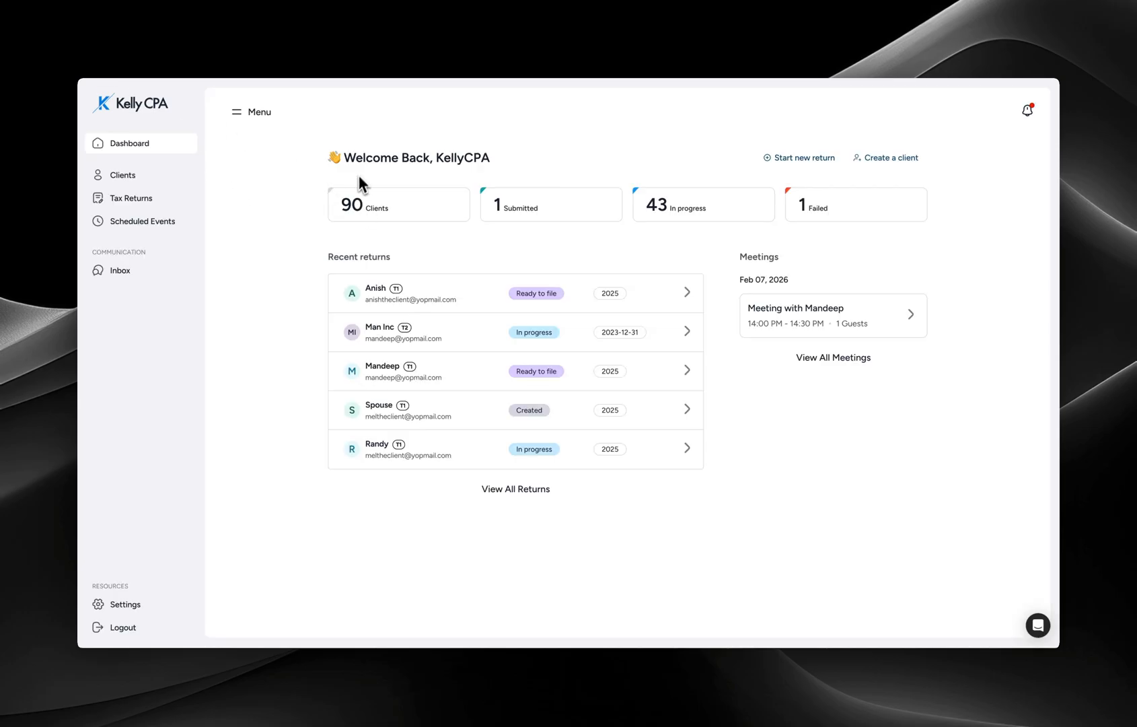
- Reload the accountant dashboard, then close the Create Client dialog and the client's details panel
key("super+r")
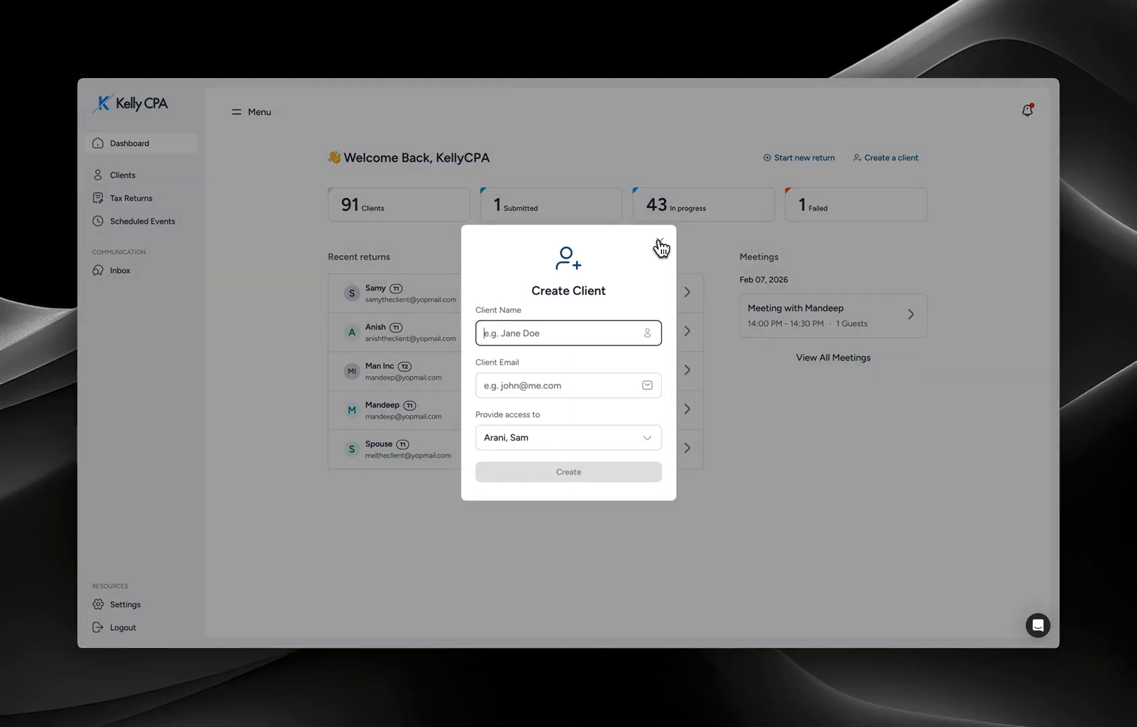
left_click(662, 246)
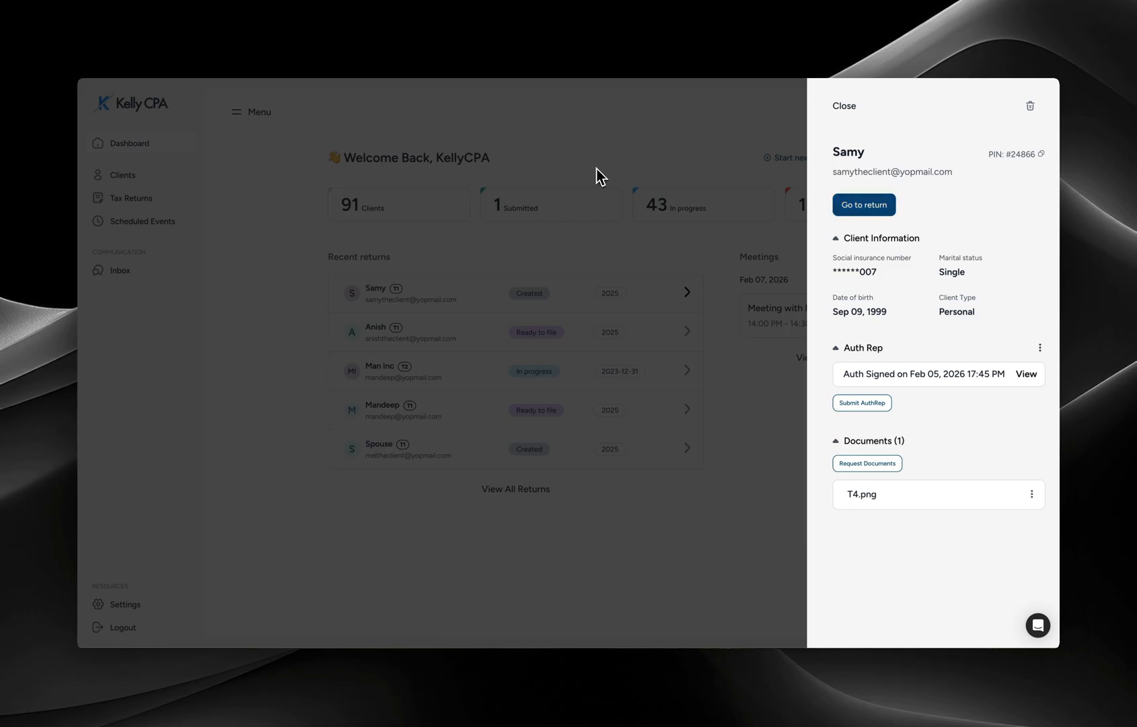
left_click(410, 99)
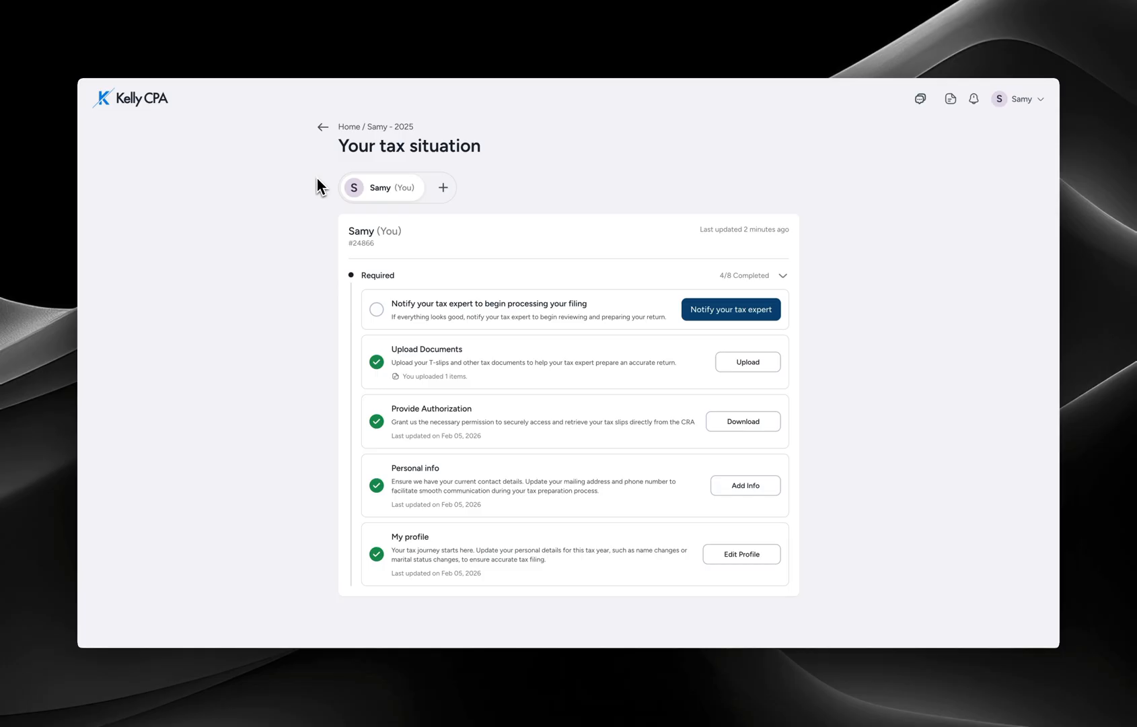
- Notify the tax expert so they can begin processing the client's return
left_click(752, 314)
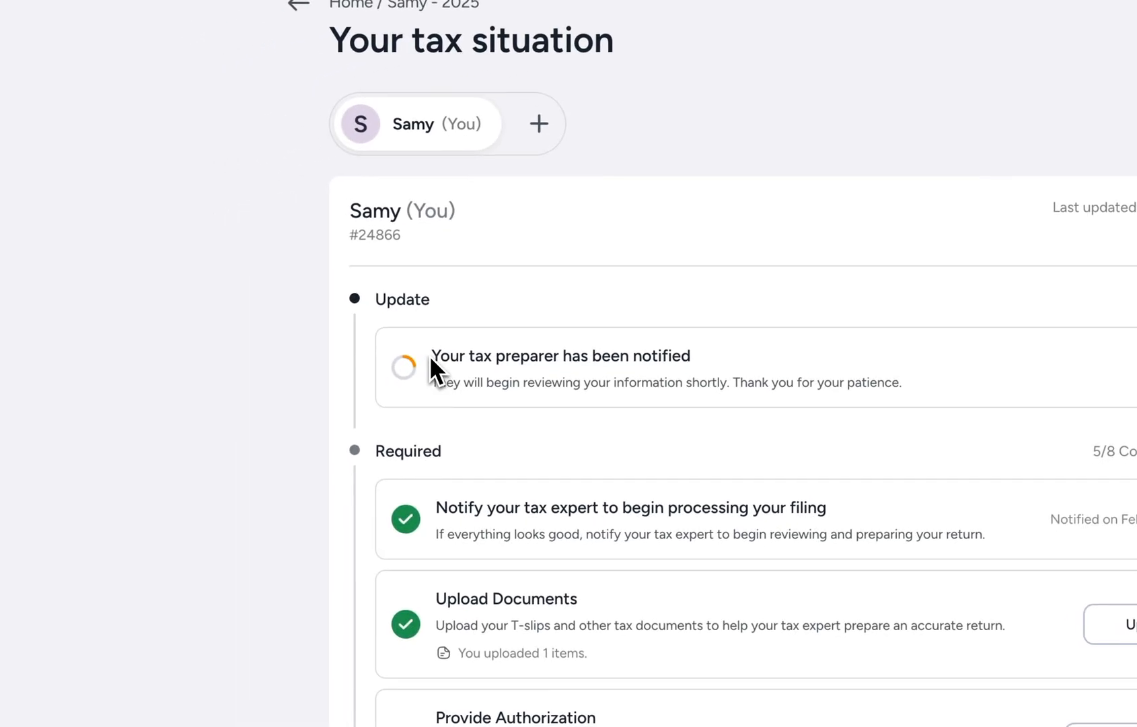
left_click_drag(429, 355, 722, 360)
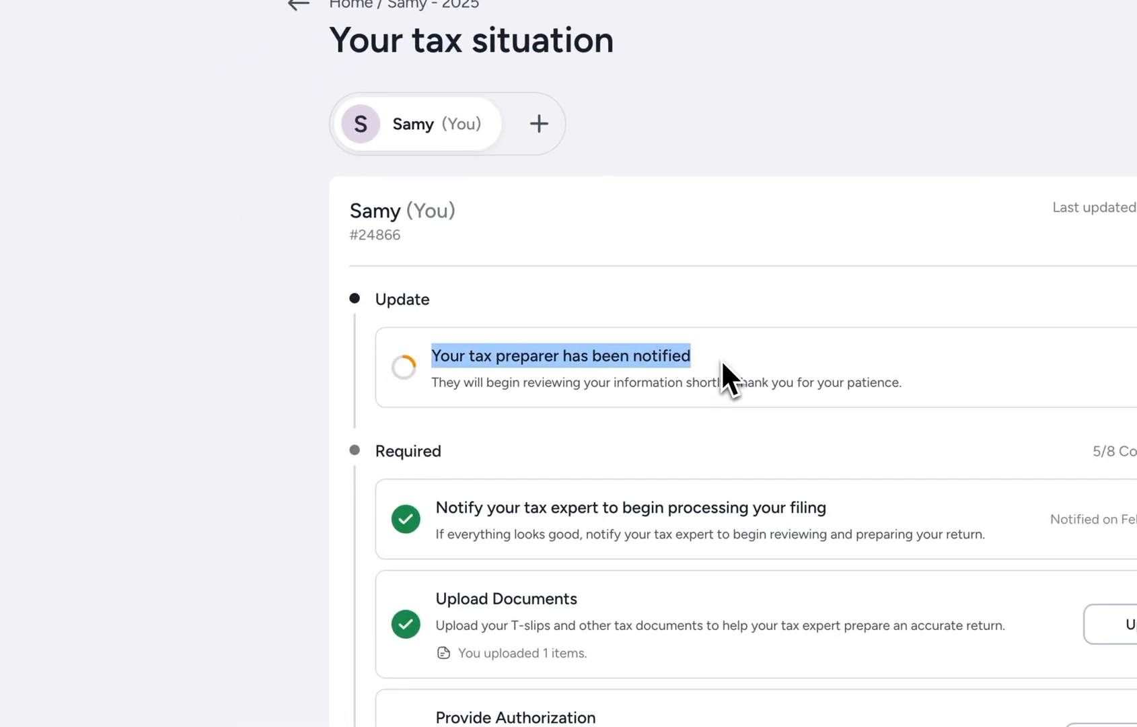
left_click(720, 358)
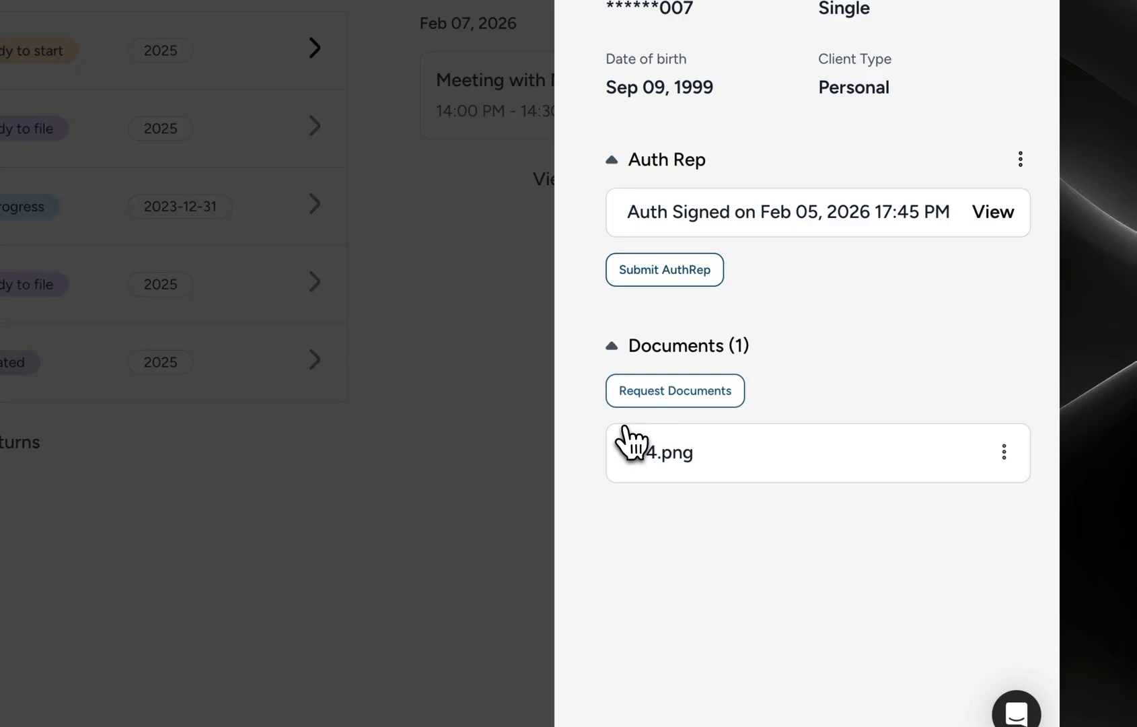
- Request a Government-issued photo ID and a SIN document from the client, then close the panel
left_click(864, 464)
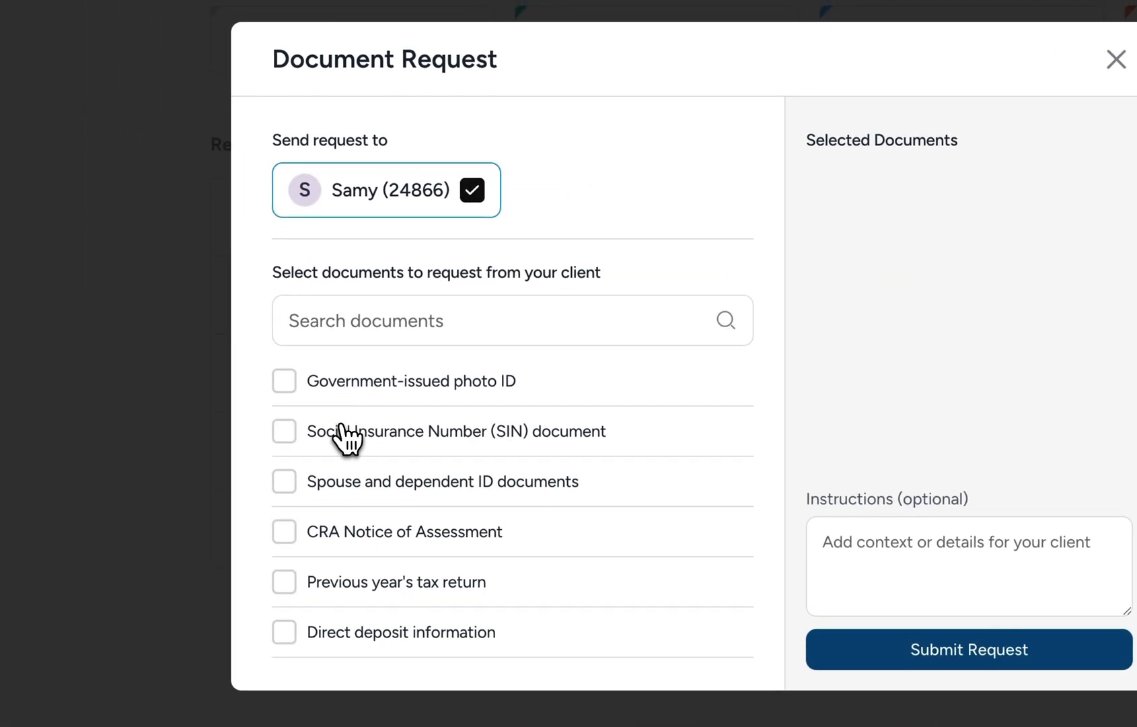
left_click(341, 382)
left_click(340, 431)
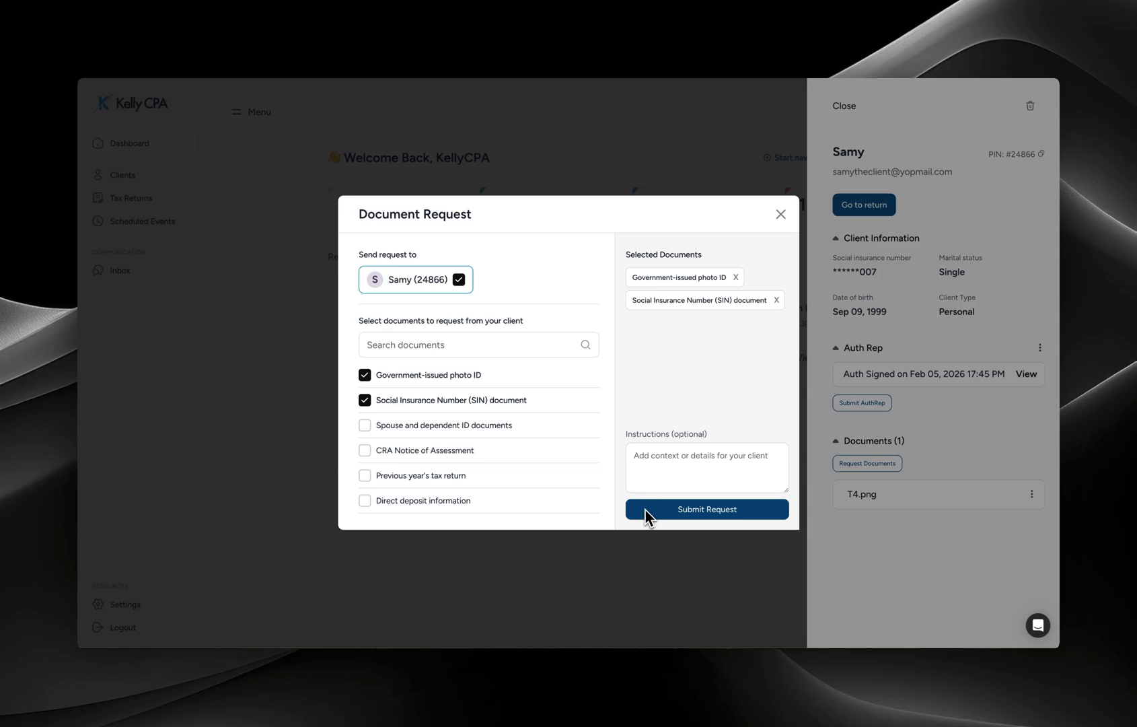
left_click(646, 511)
left_click(636, 510)
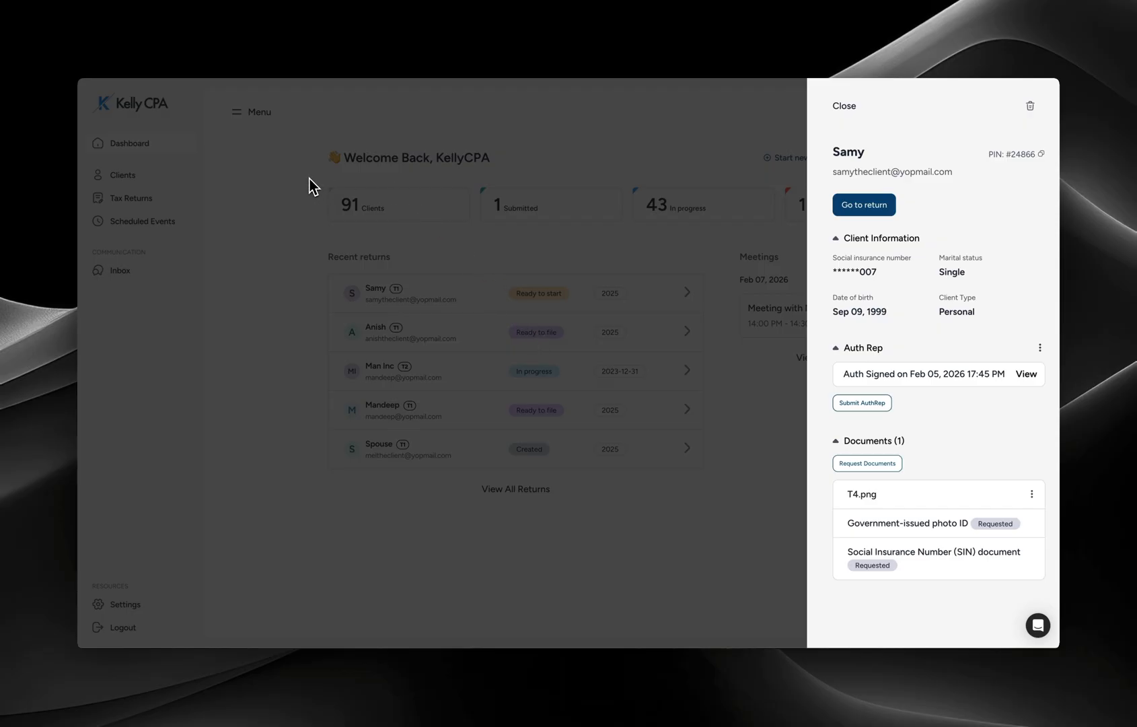
left_click(311, 108)
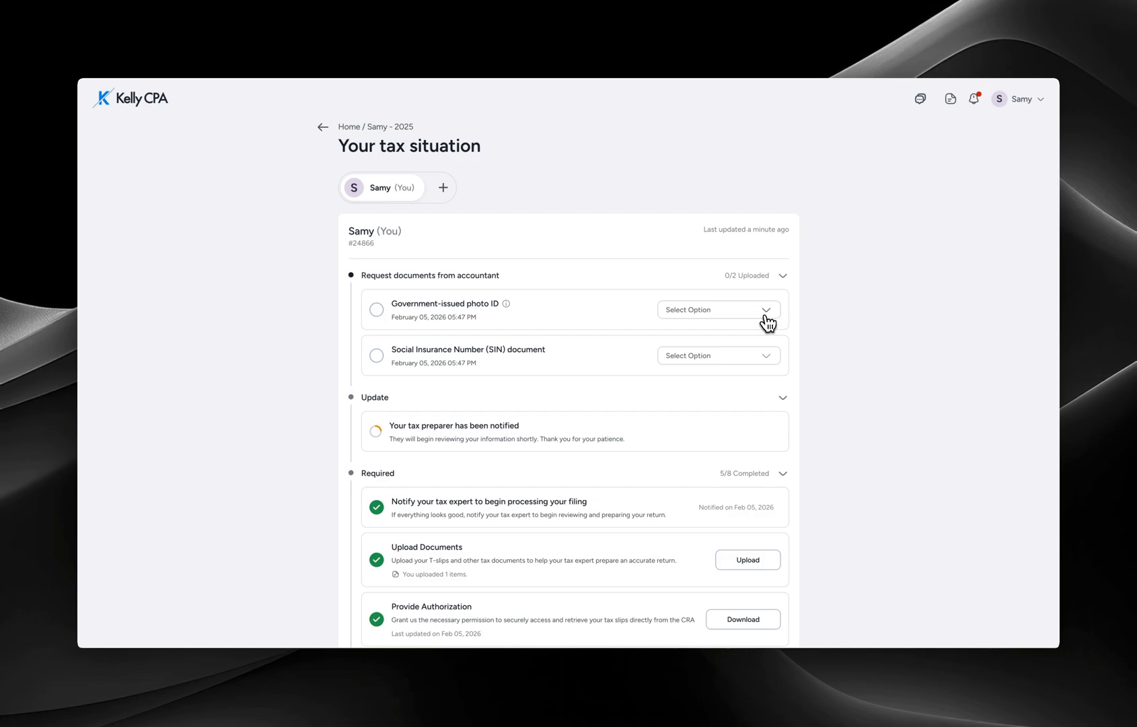
- Mark both the photo ID and SIN document requests as 'I've already sent it'
left_click(763, 311)
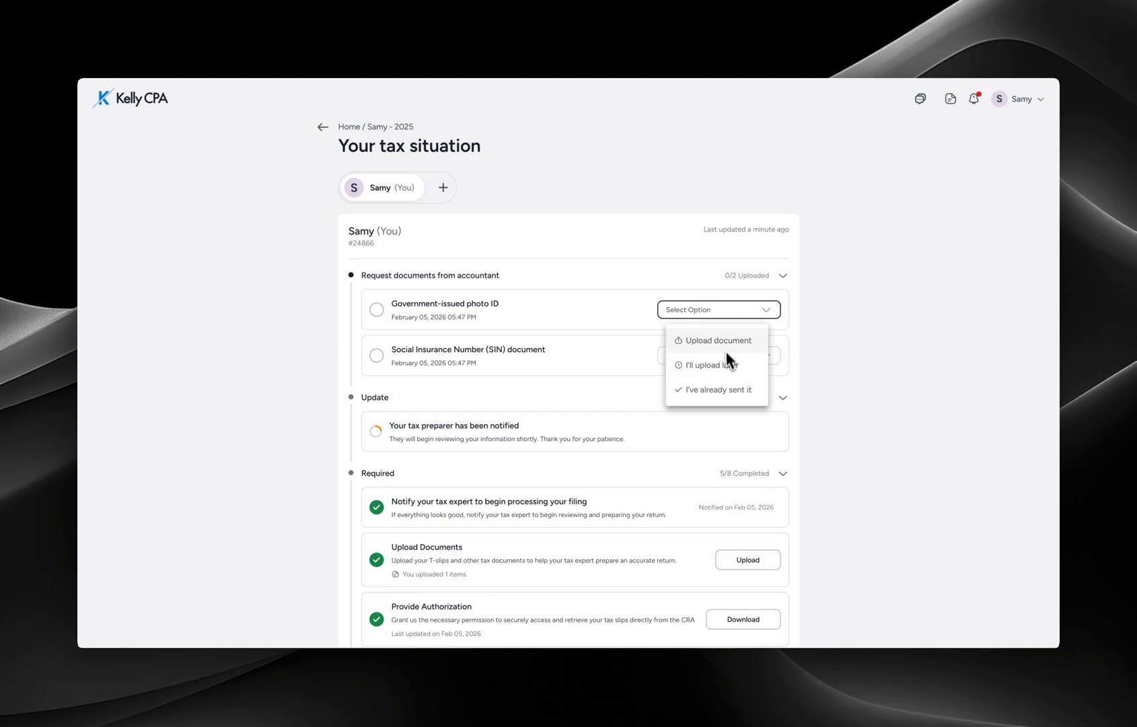
key("Escape")
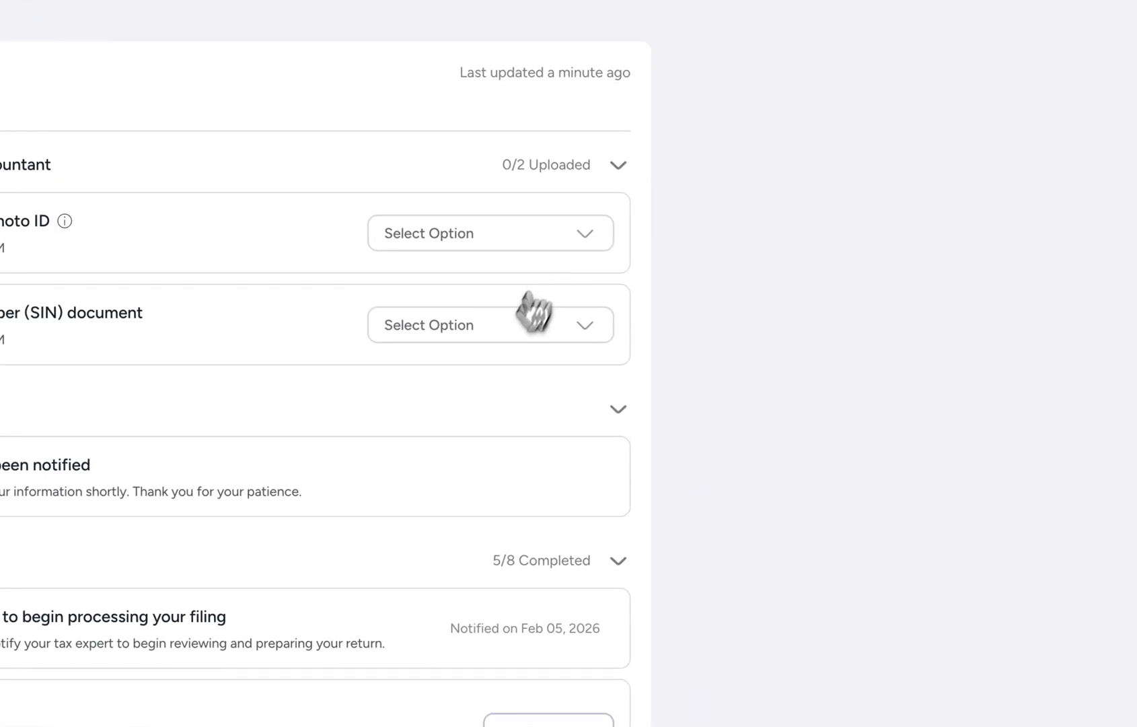
left_click(529, 235)
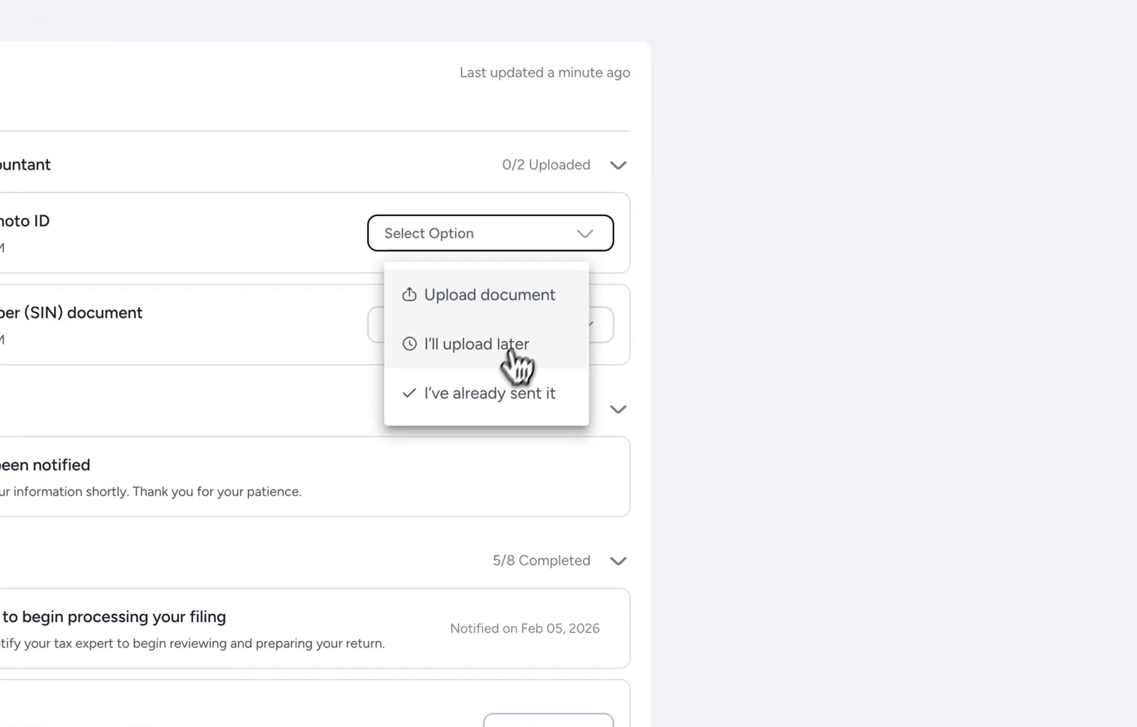
left_click(502, 392)
left_click(490, 325)
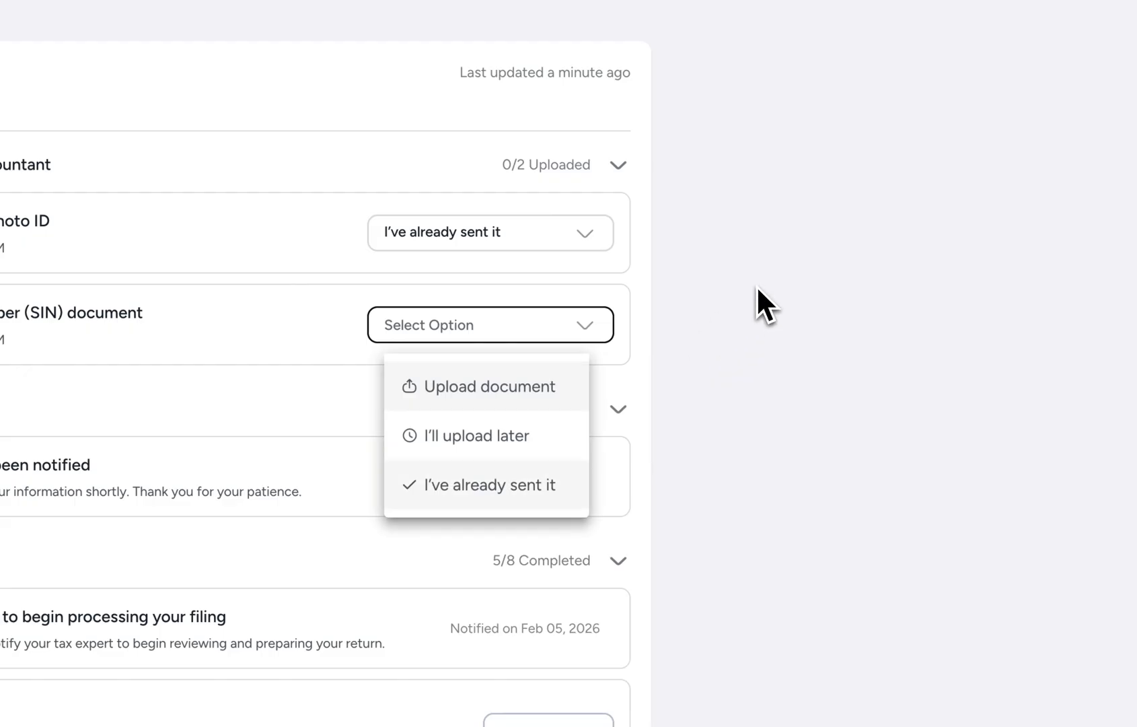
left_click(483, 482)
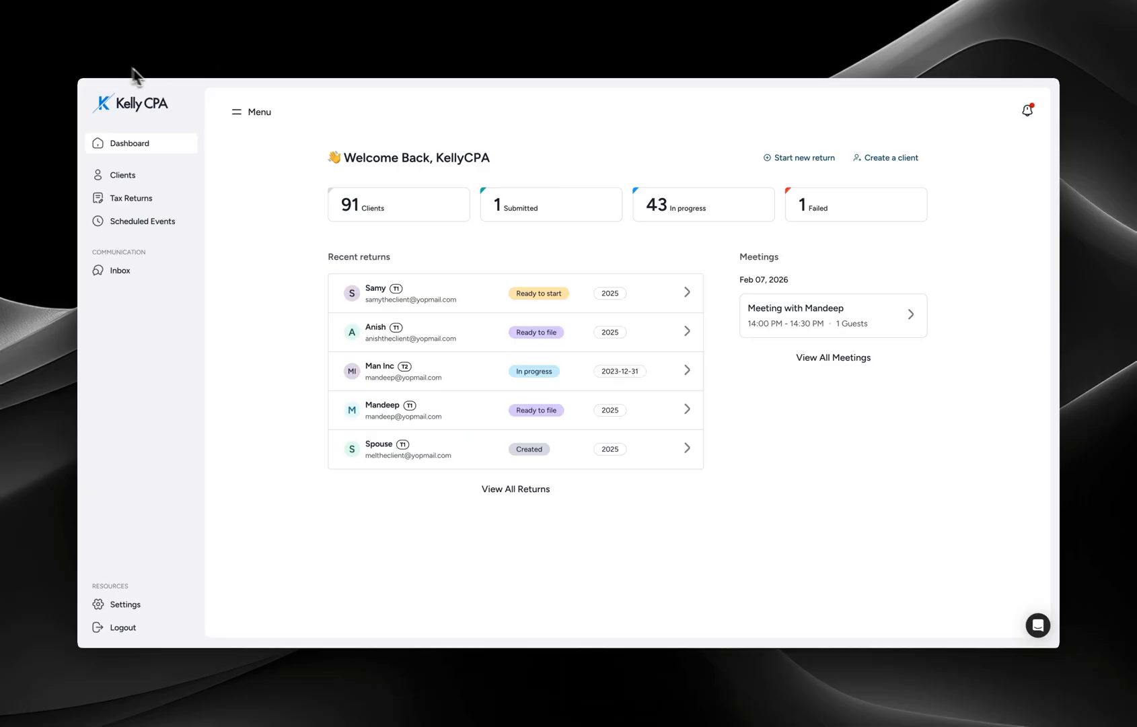
- Check notifications, then open the client's 2025 return from their details panel
left_click(1025, 117)
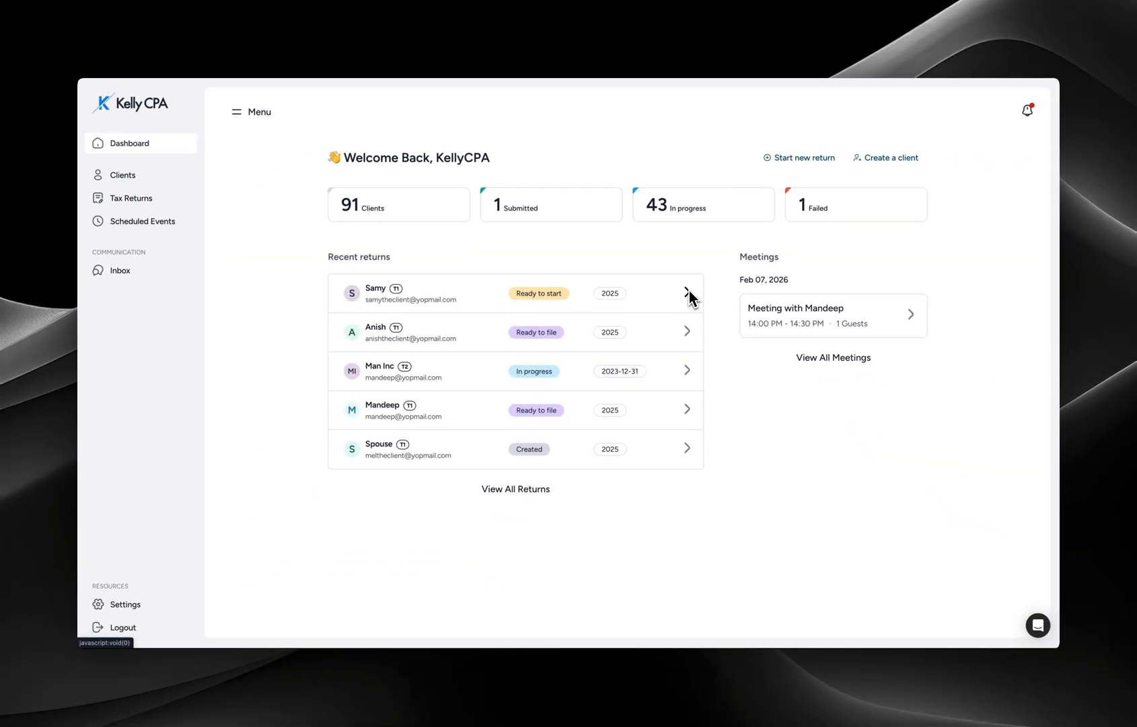
left_click(689, 291)
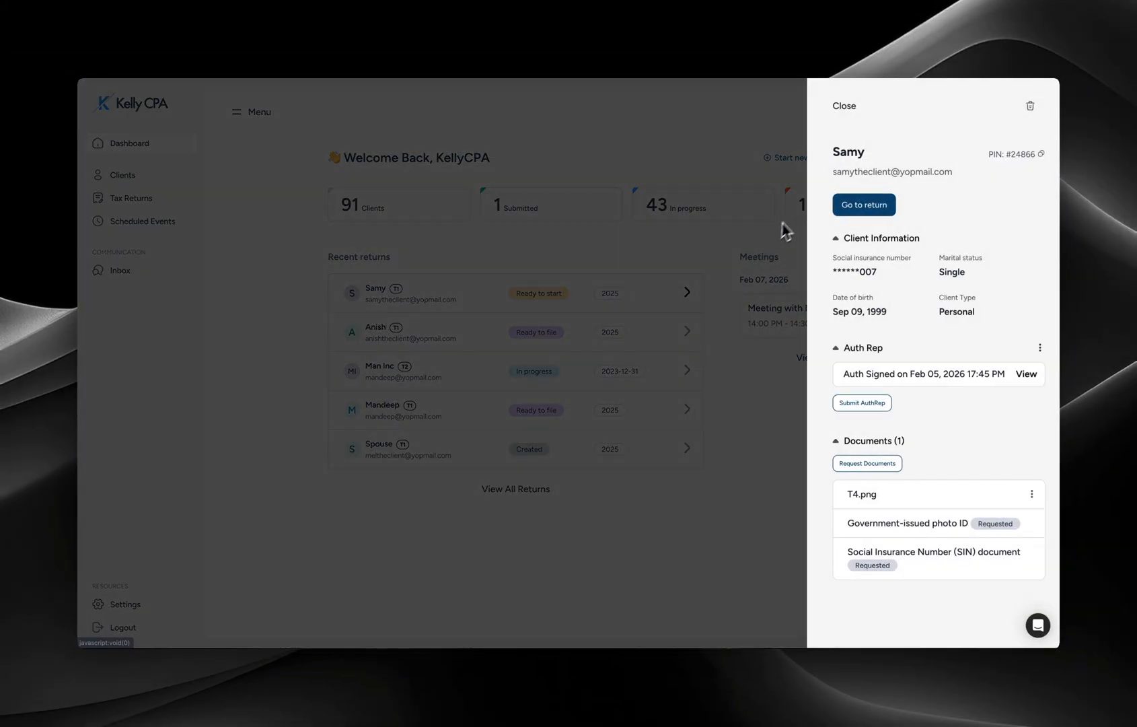
left_click(846, 211)
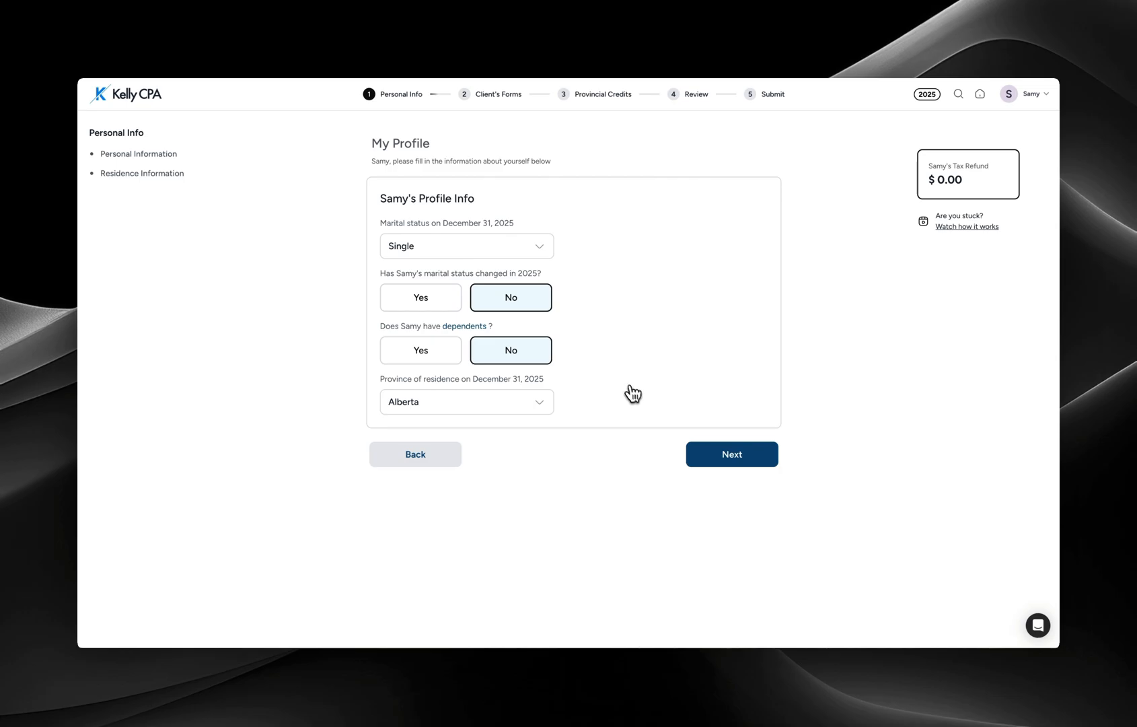
- Advance through the profile and personal information pages to the return information input step
left_click(711, 461)
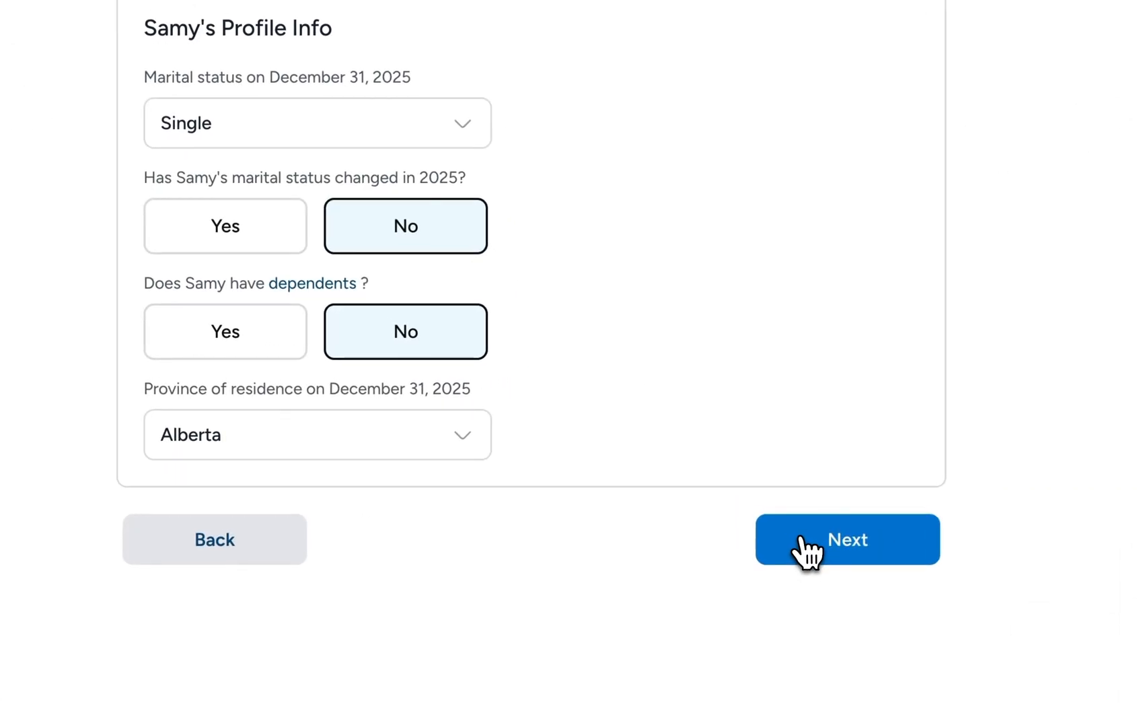
left_click(710, 457)
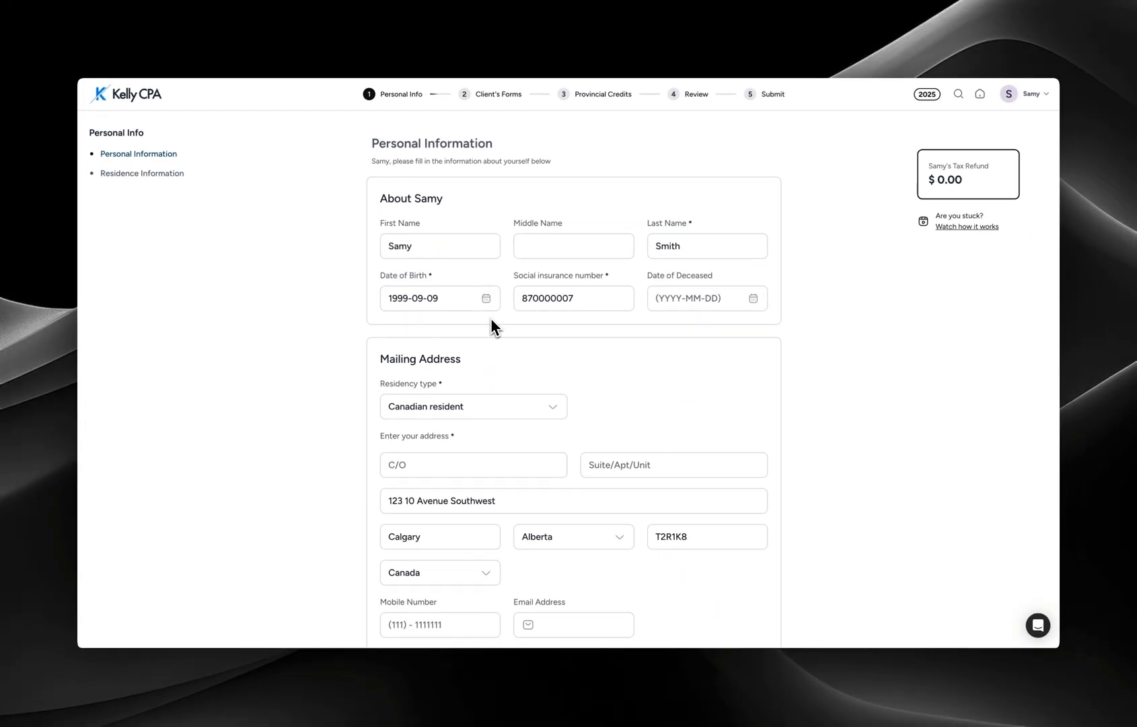
scroll(491, 321, "down", 3)
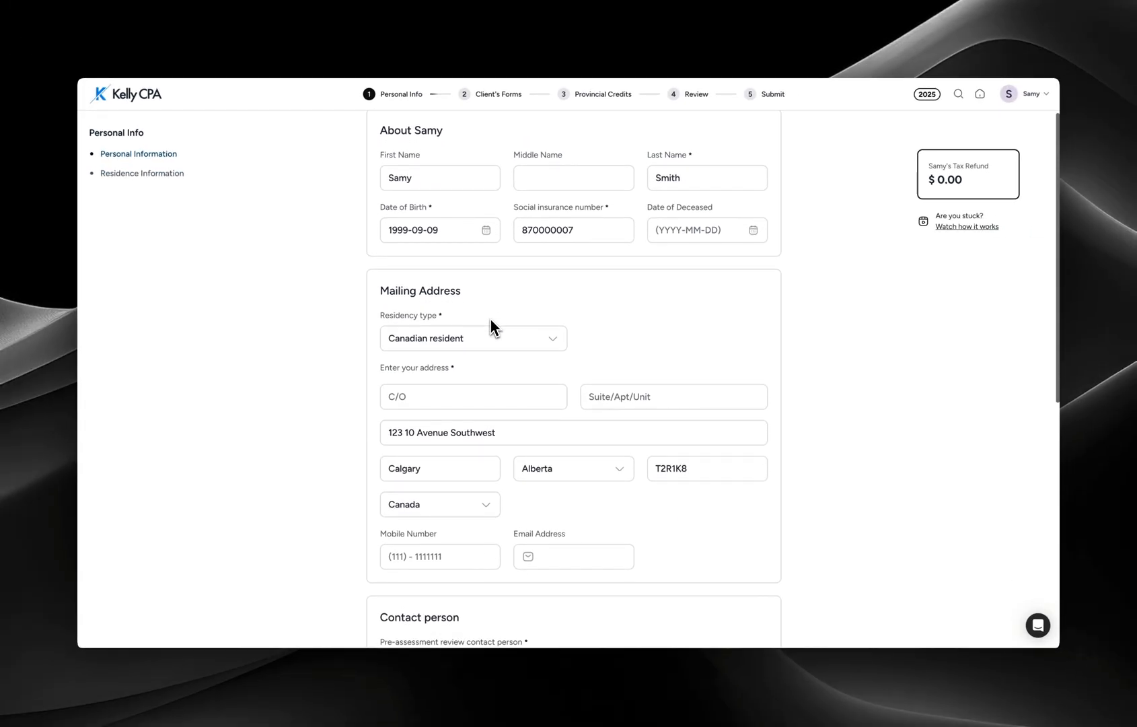
scroll(489, 318, "down", 5)
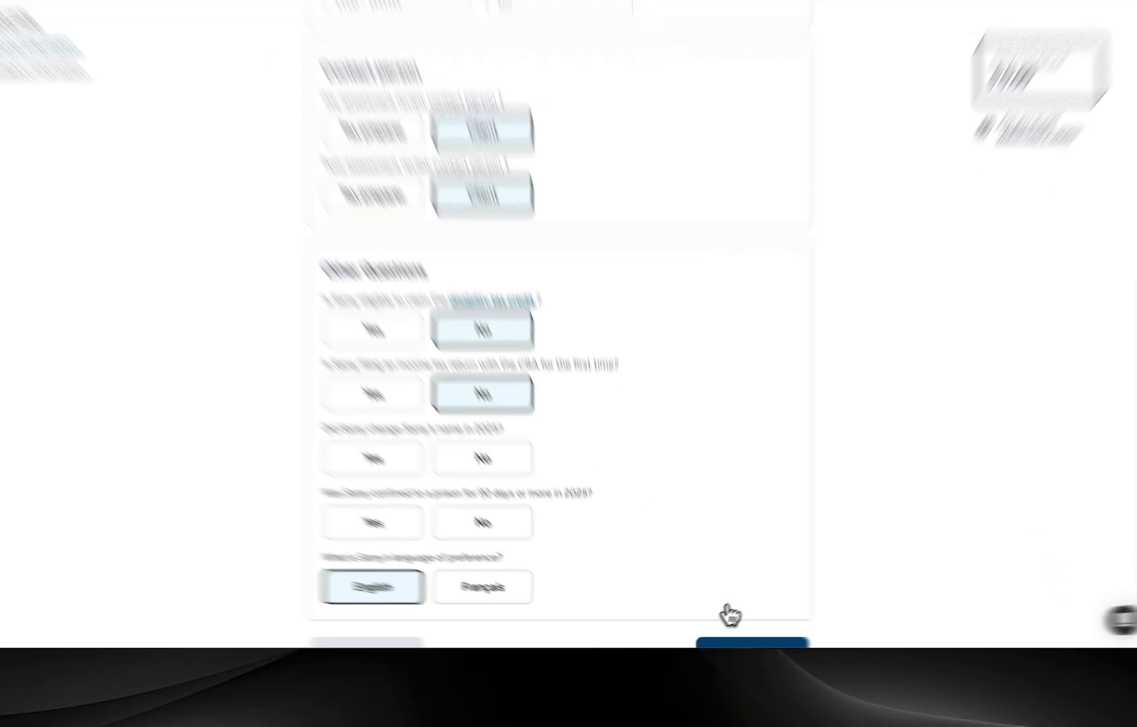
left_click(740, 643)
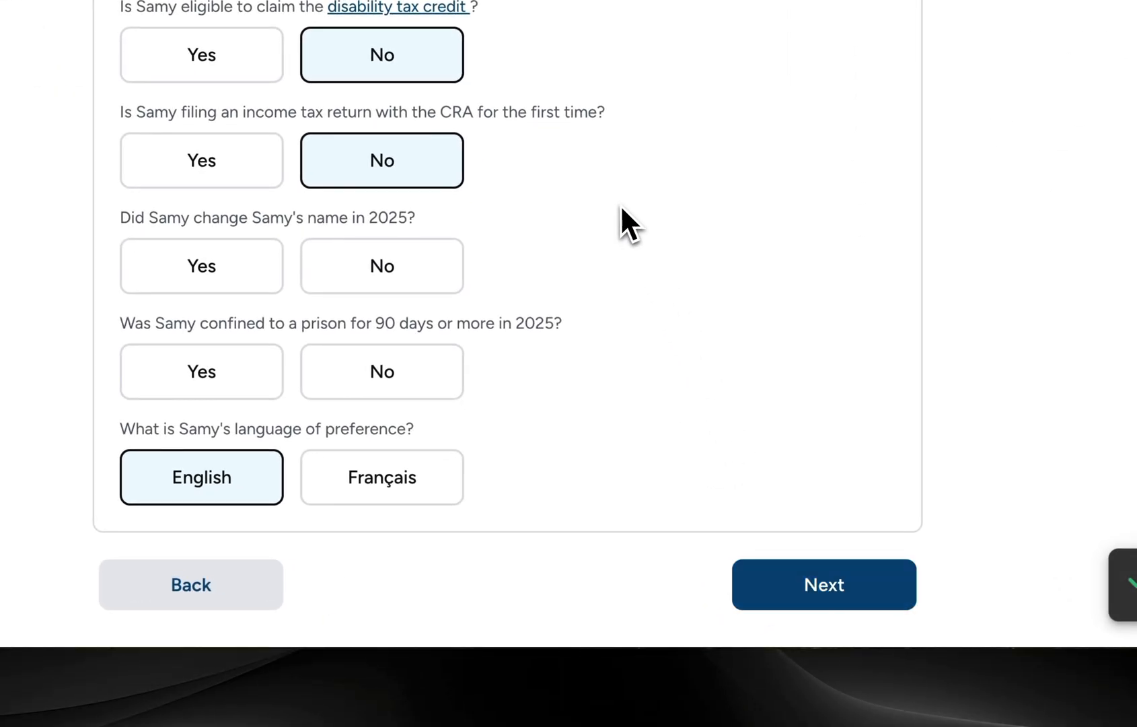
scroll(621, 204, "down", 10)
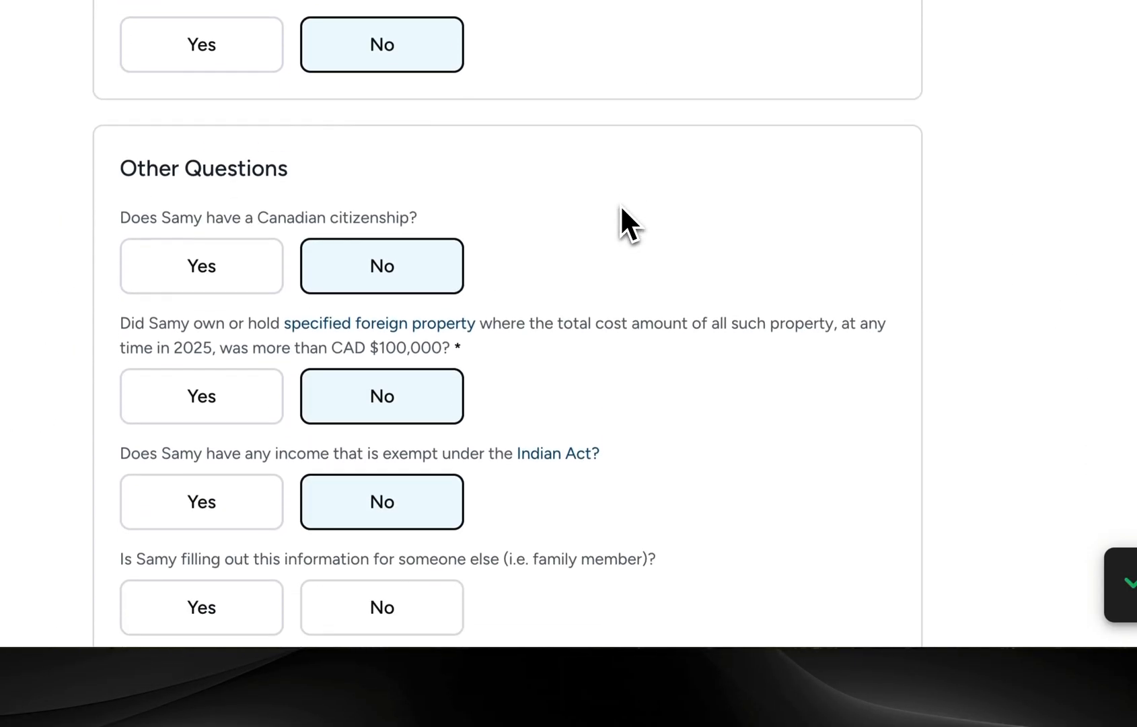
scroll(619, 203, "down", 5)
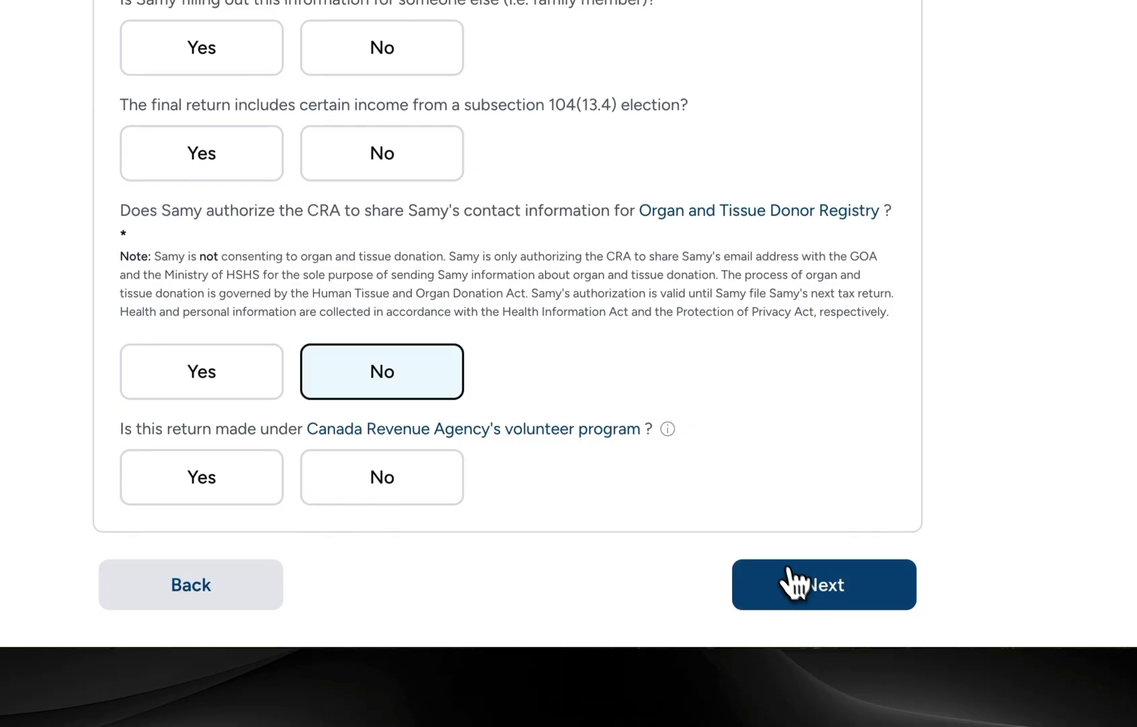
left_click(776, 562)
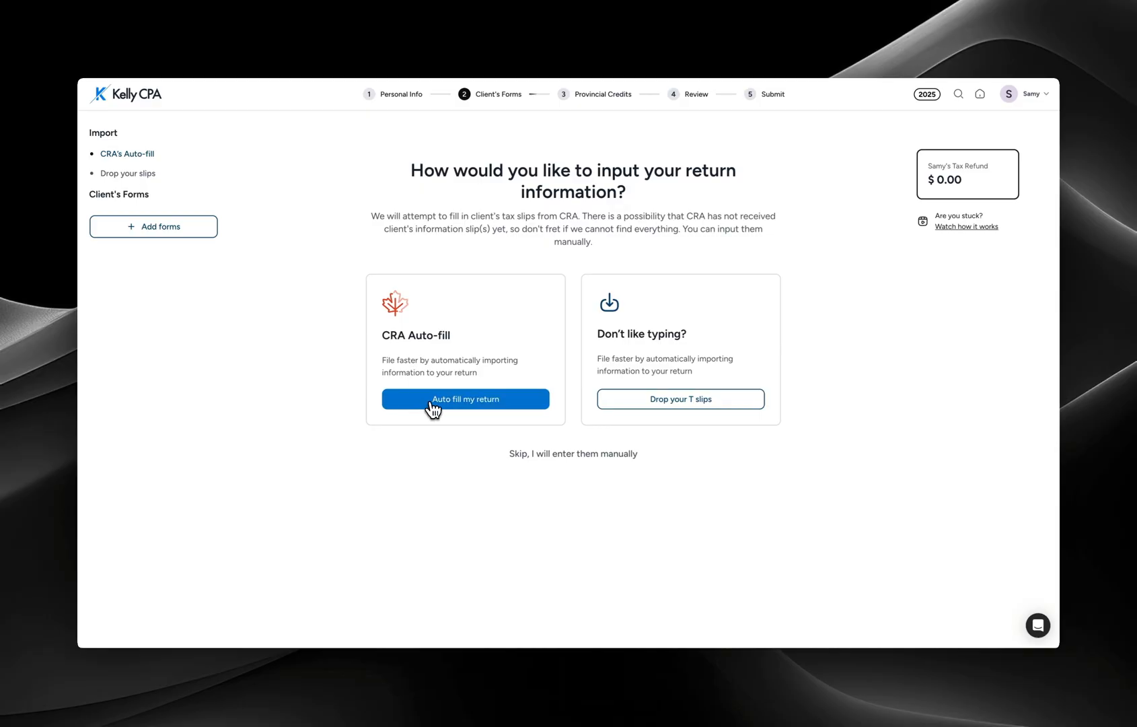
- Upload T4.png through Drop your slips and confirm its extracted T4 employment income amounts
left_click(123, 176)
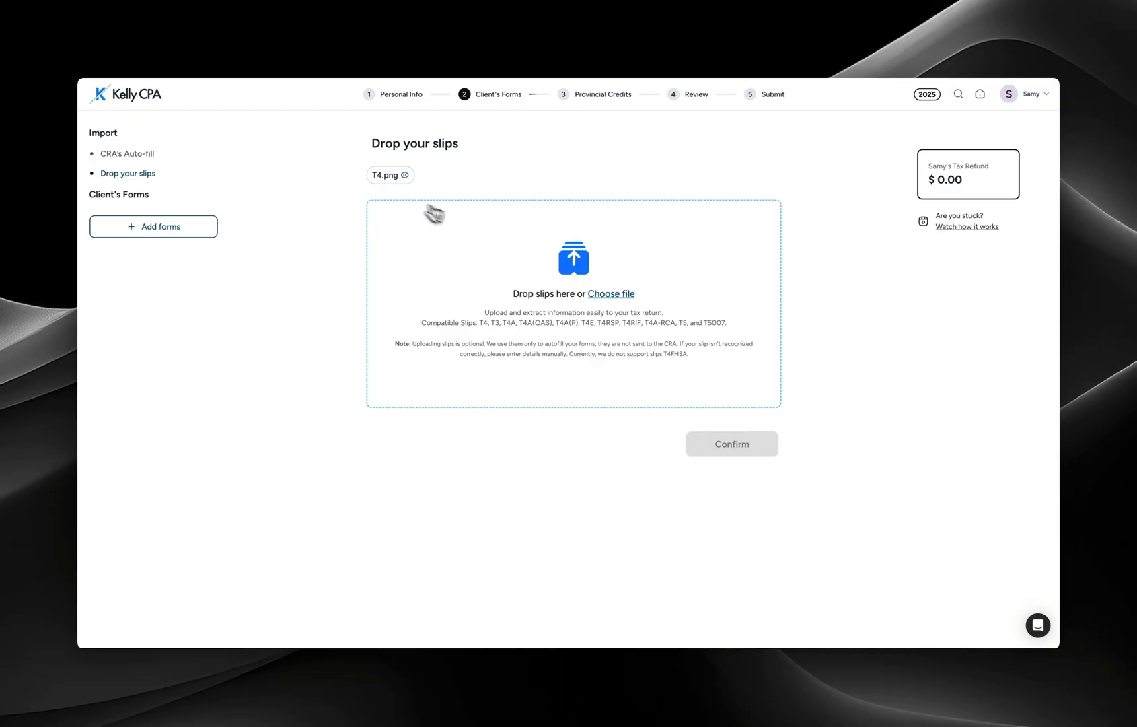
left_click_drag(389, 175, 518, 426)
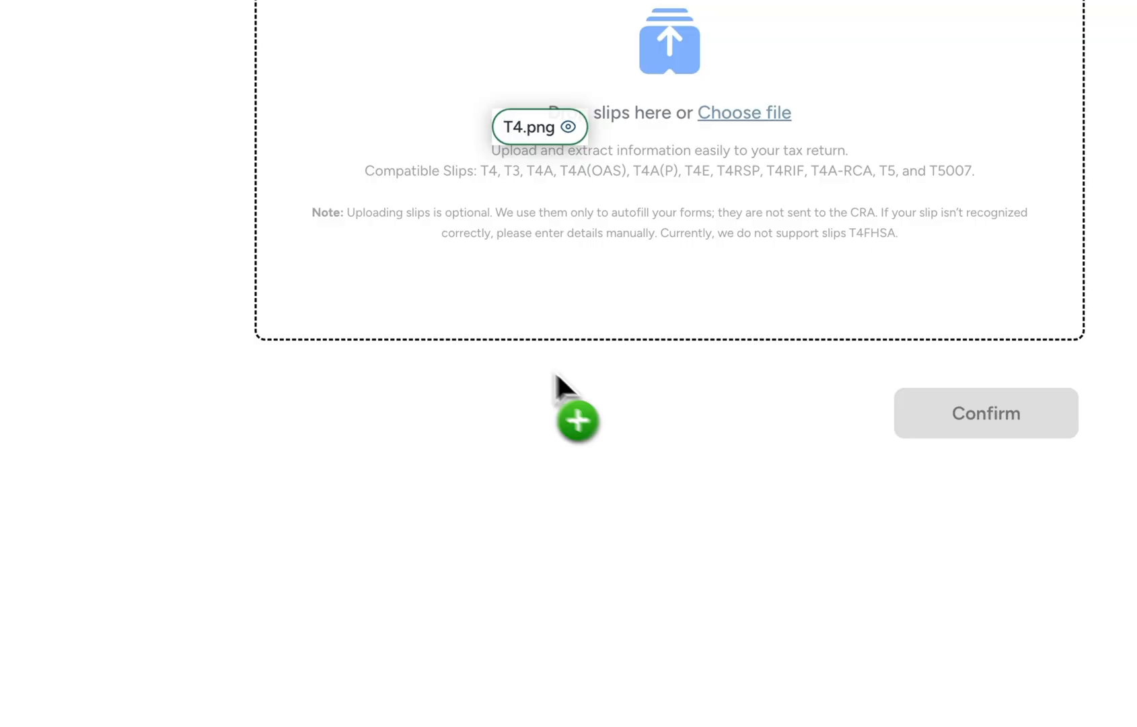
left_click_drag(556, 375, 523, 356)
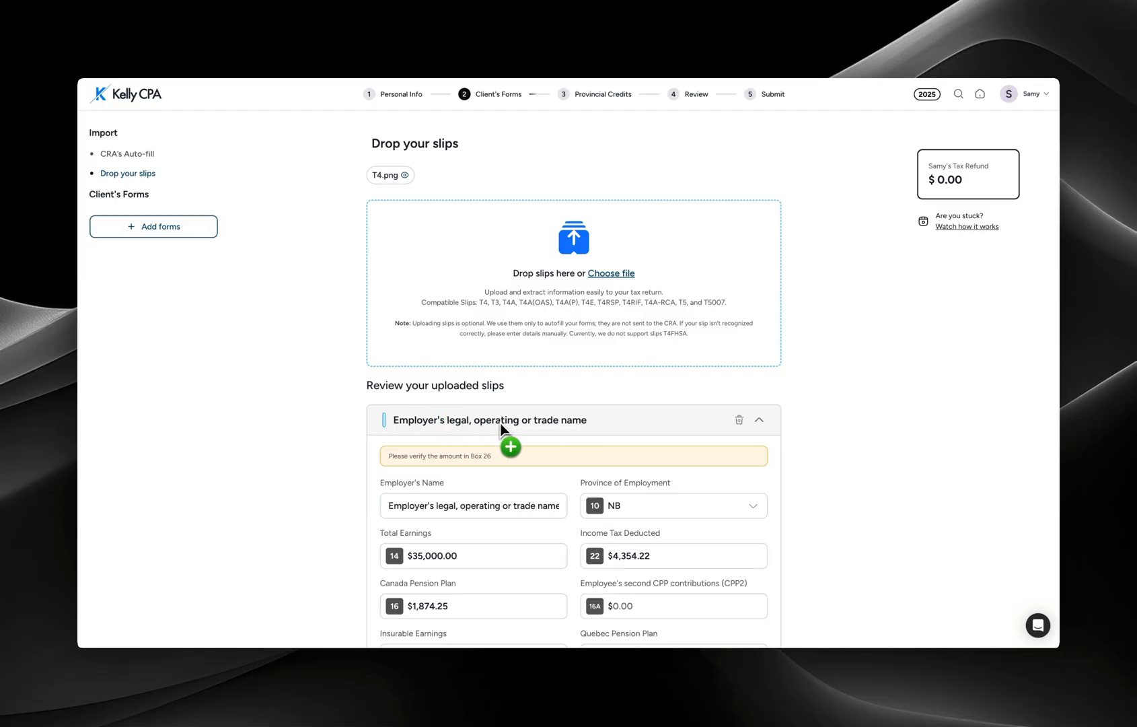
scroll(511, 356, "down", 1)
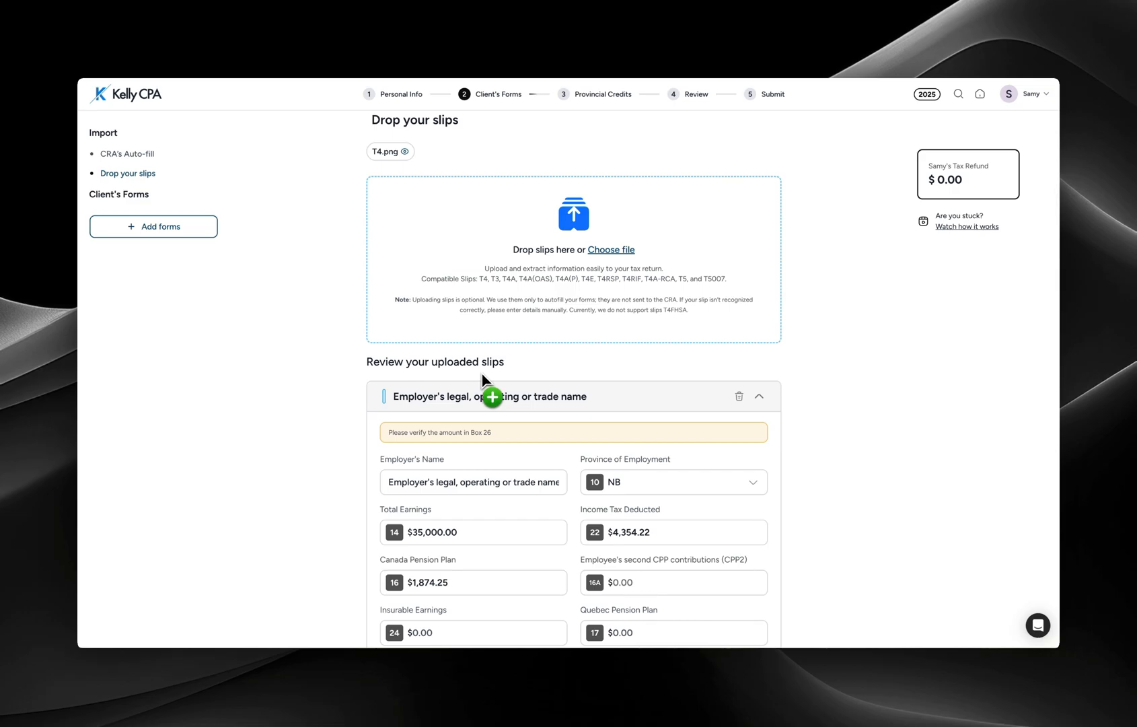
scroll(482, 379, "down", 3)
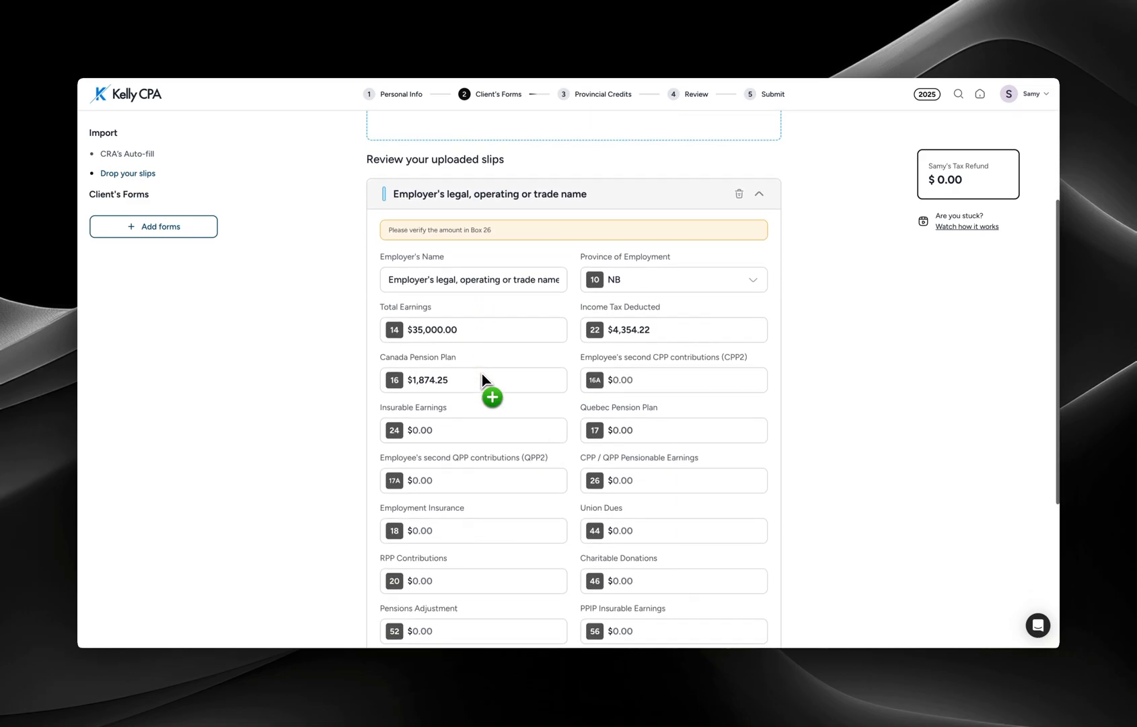
scroll(482, 373, "down", 4)
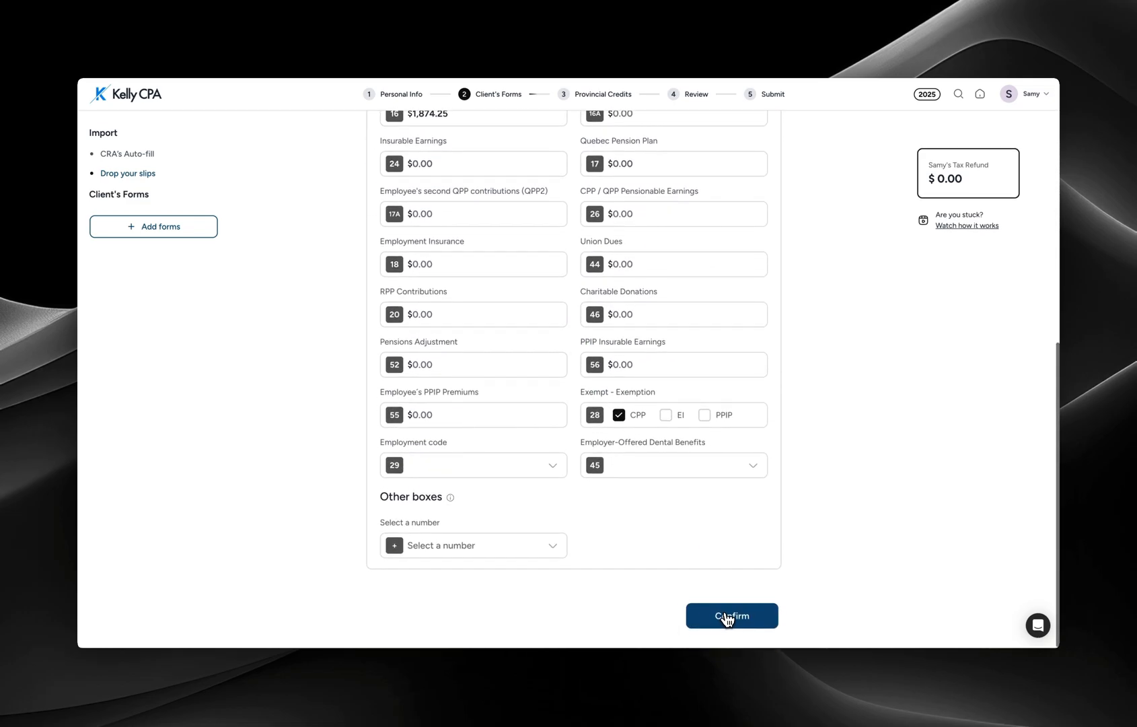
left_click(733, 616)
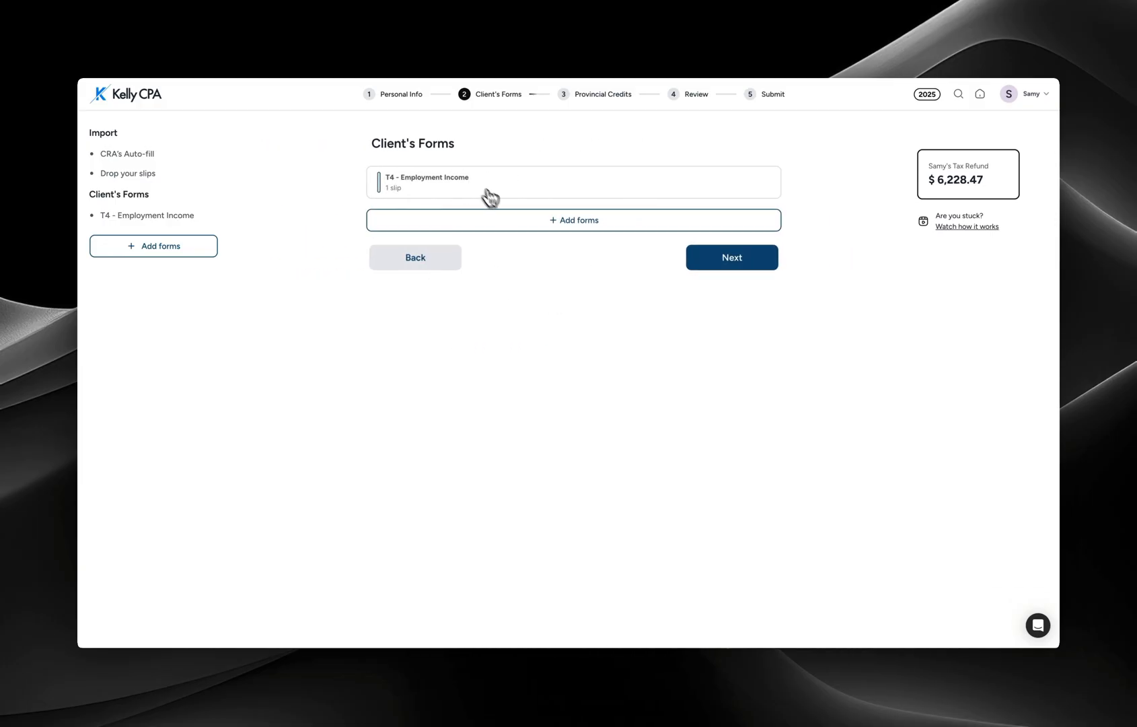
- Search the form list for 'don' and add the Donations and Gifts form
left_click(574, 231)
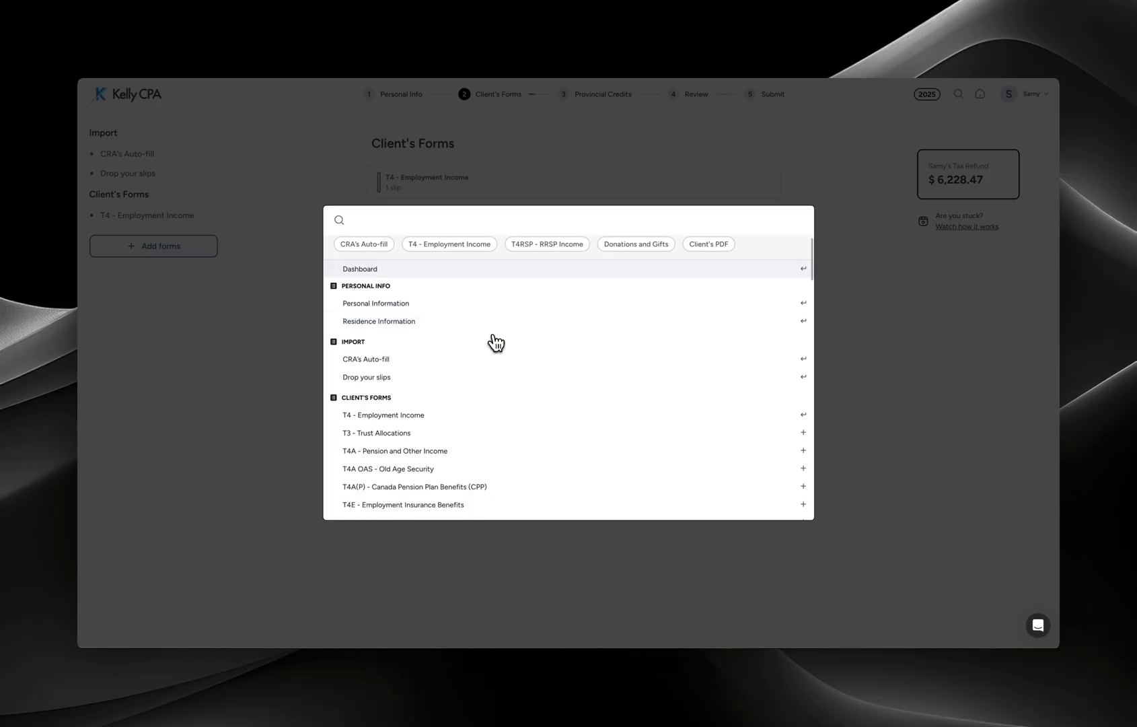
scroll(496, 344, "down", 5)
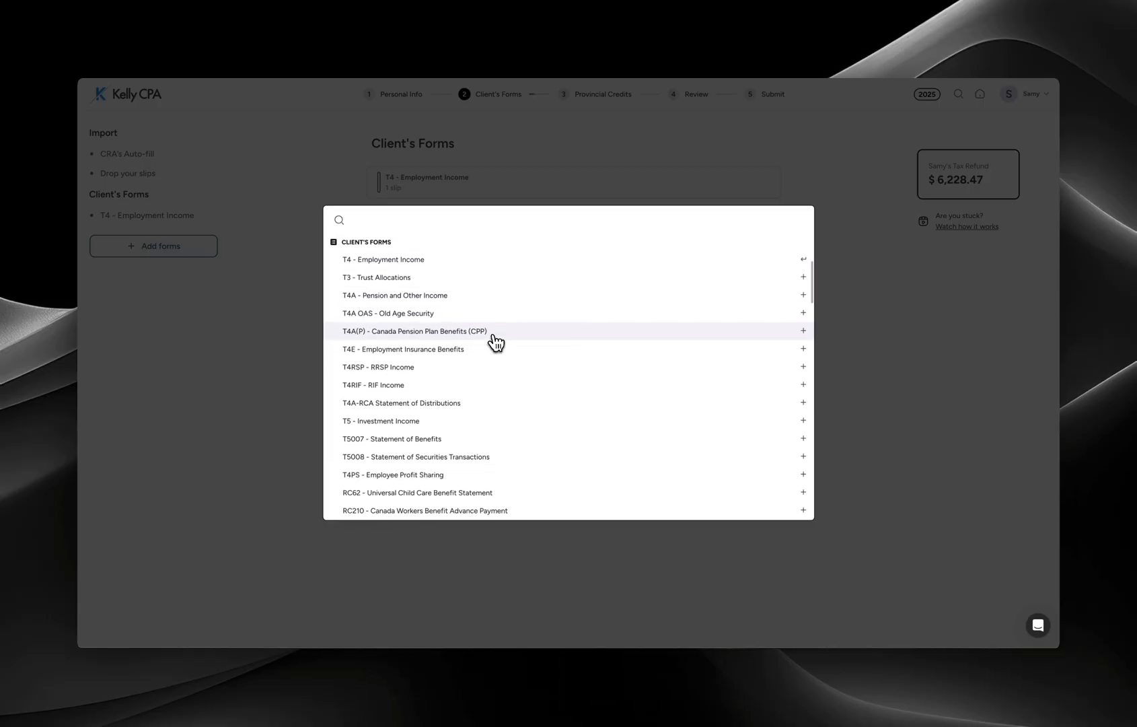
scroll(496, 344, "up", 5)
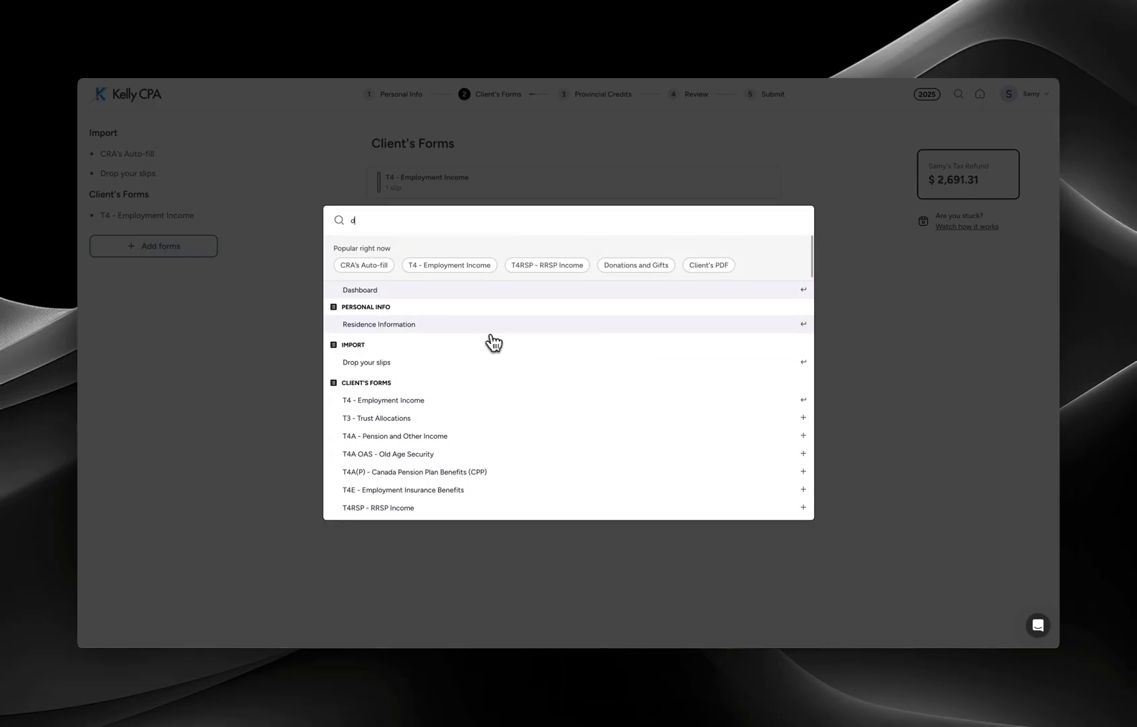
type("don")
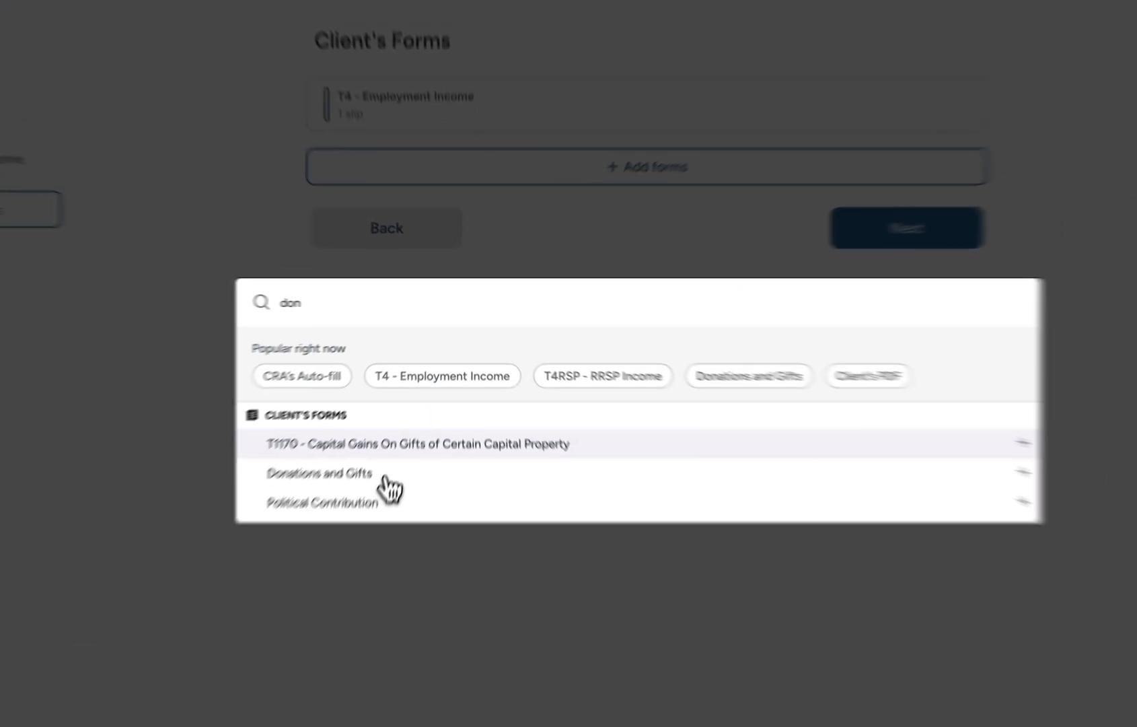
left_click(417, 410)
- Record a 1,000 donation to a registered charity on the Donations and Gifts form
left_click(446, 158)
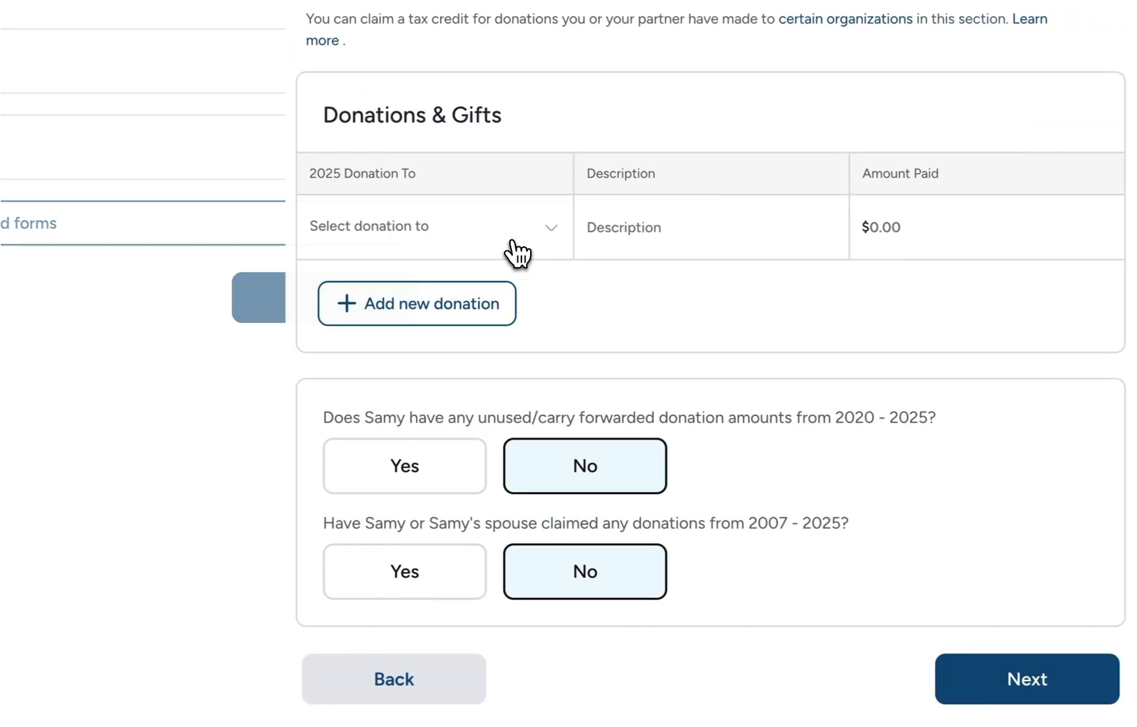
left_click(431, 223)
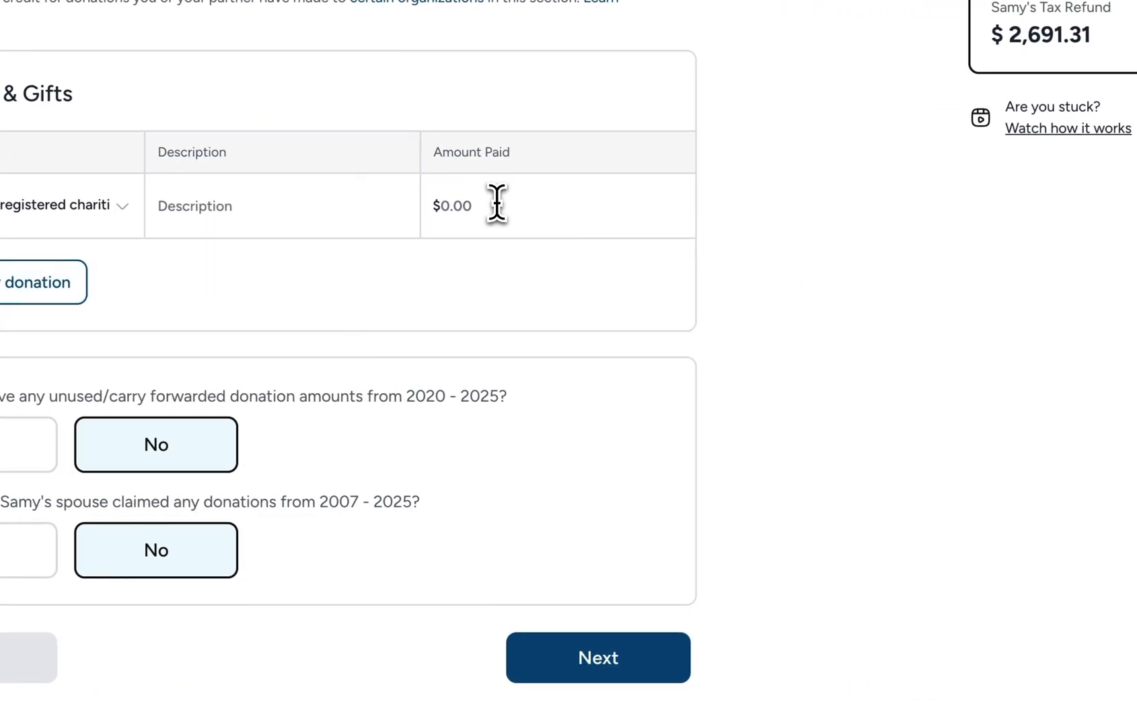
left_click(503, 203)
type("1,0")
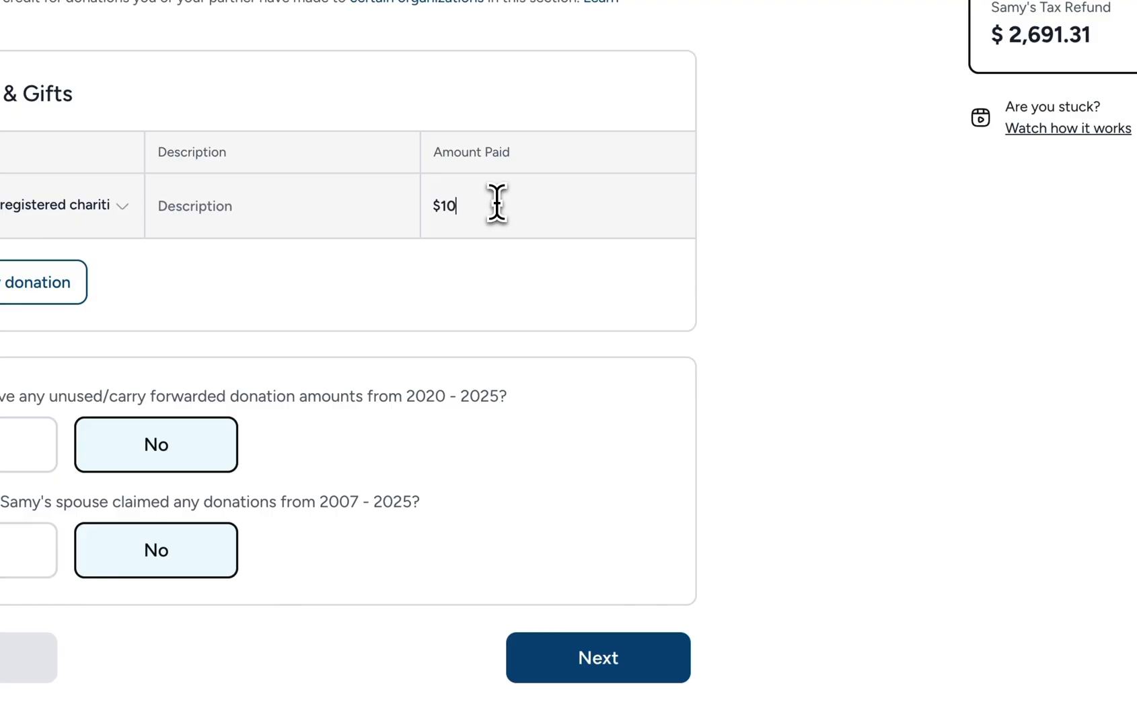
type("00")
left_click(518, 654)
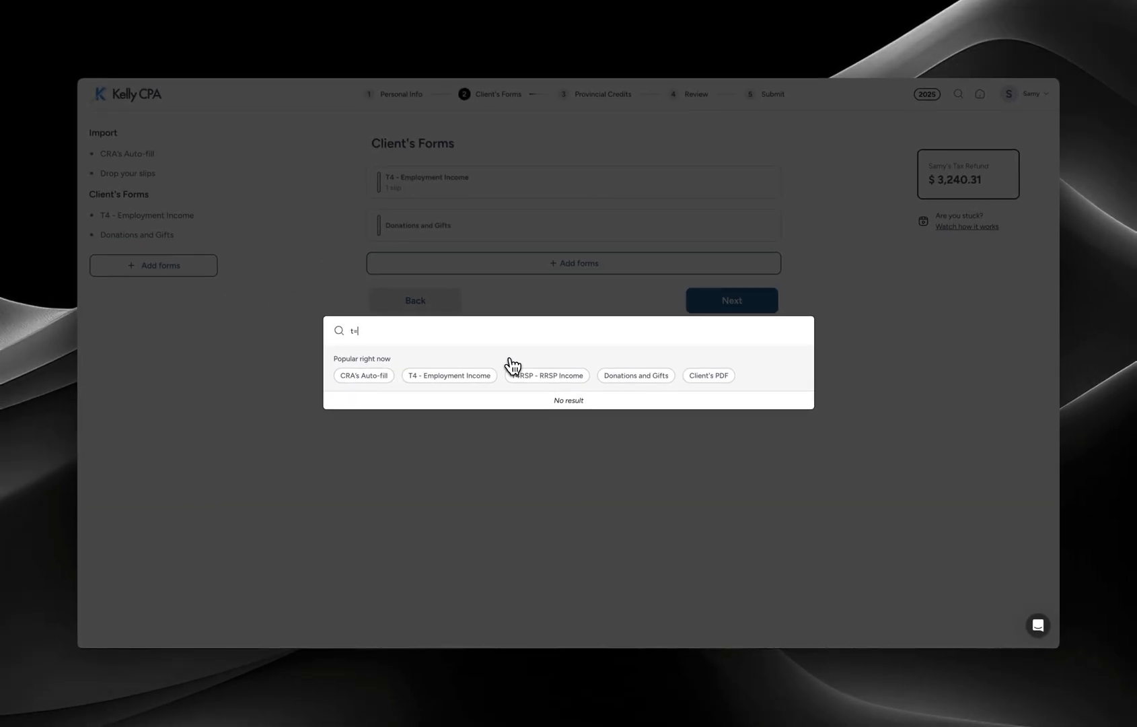
key("BackSpace")
key("BackSpace")
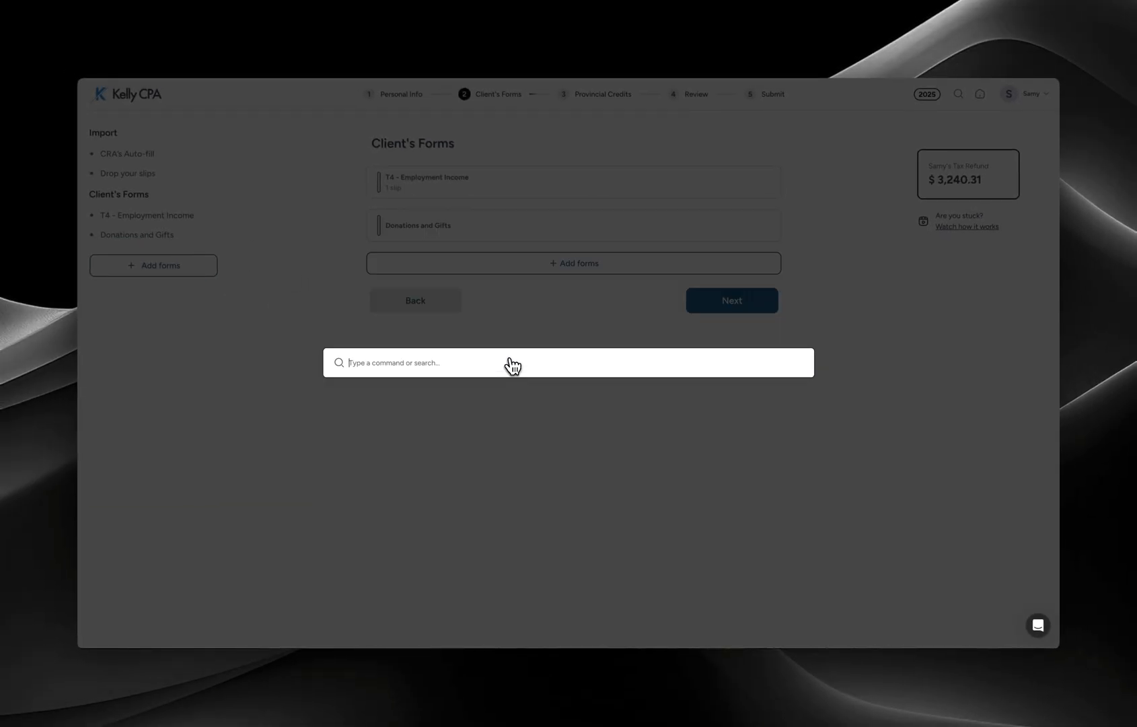
- Add the T2125 - Business Income form, then delete it again after confirming
type("t2125")
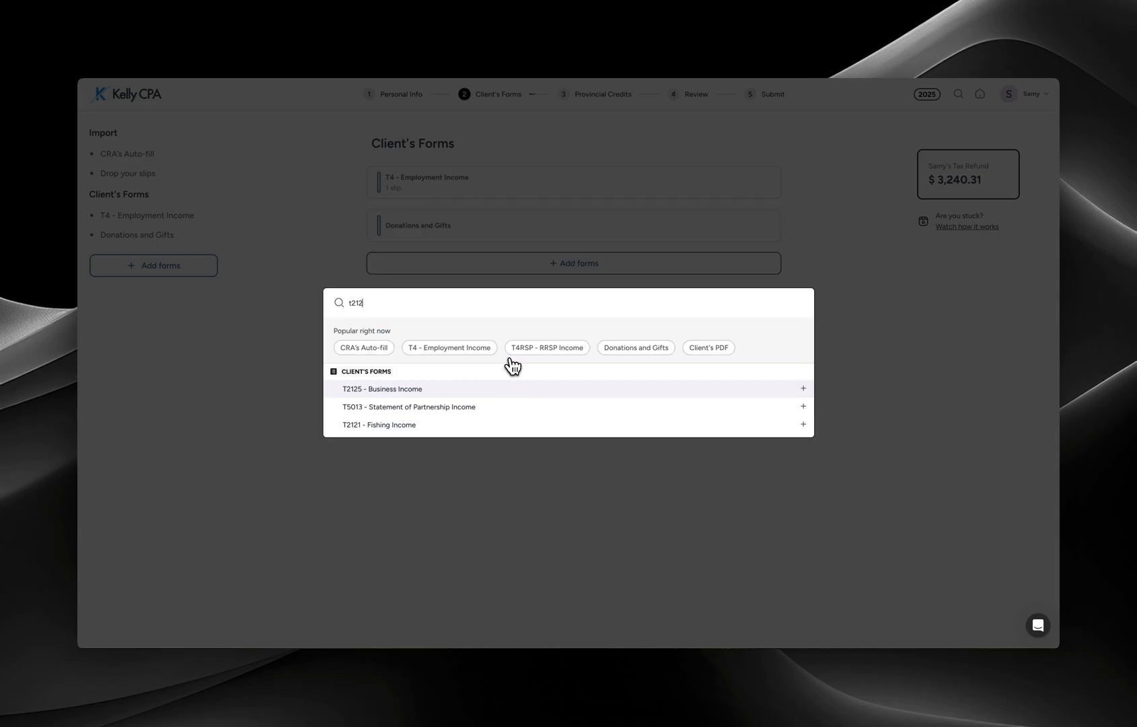
left_click(404, 398)
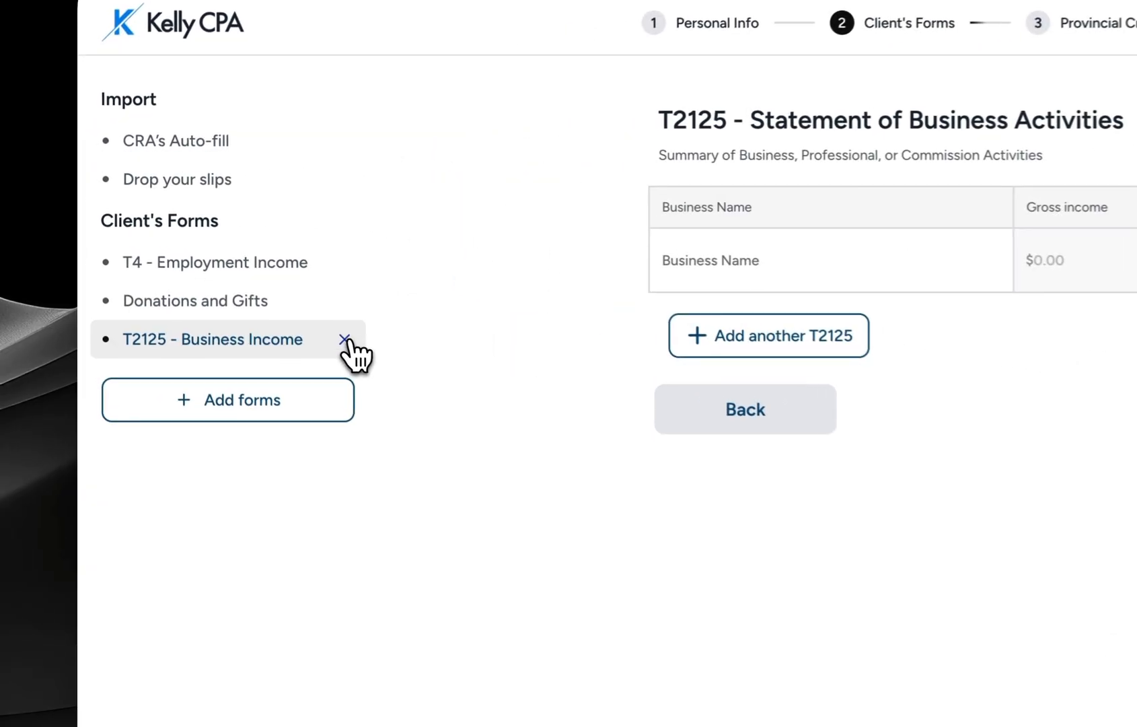
left_click(344, 340)
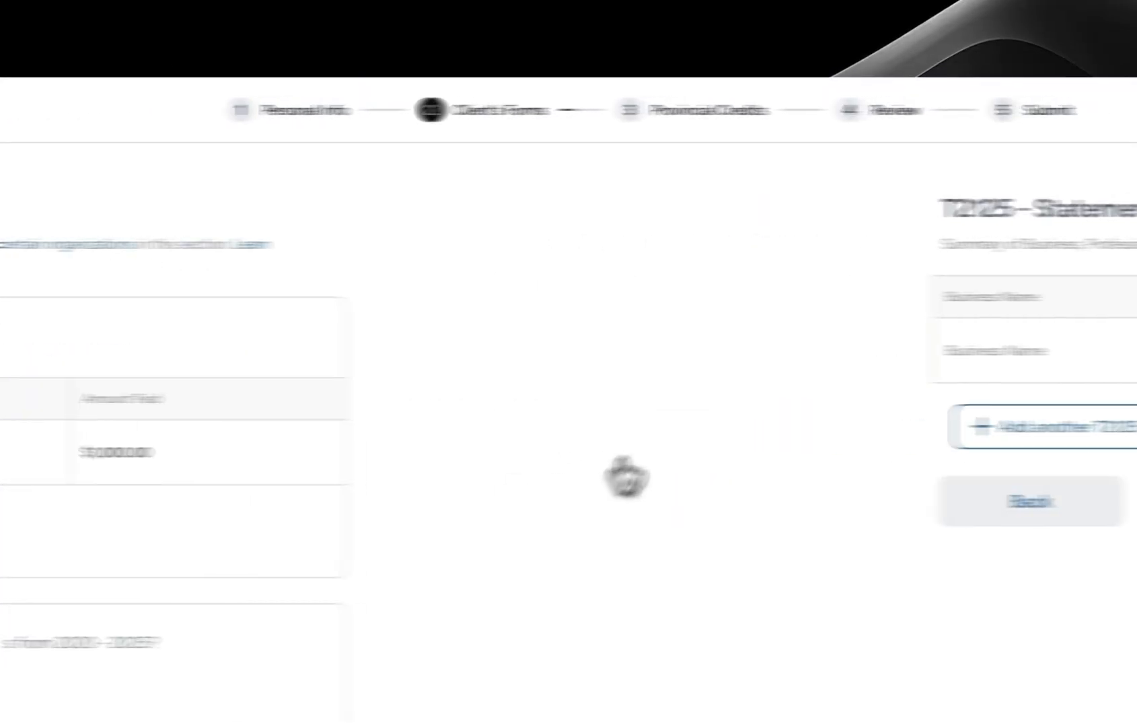
left_click(500, 96)
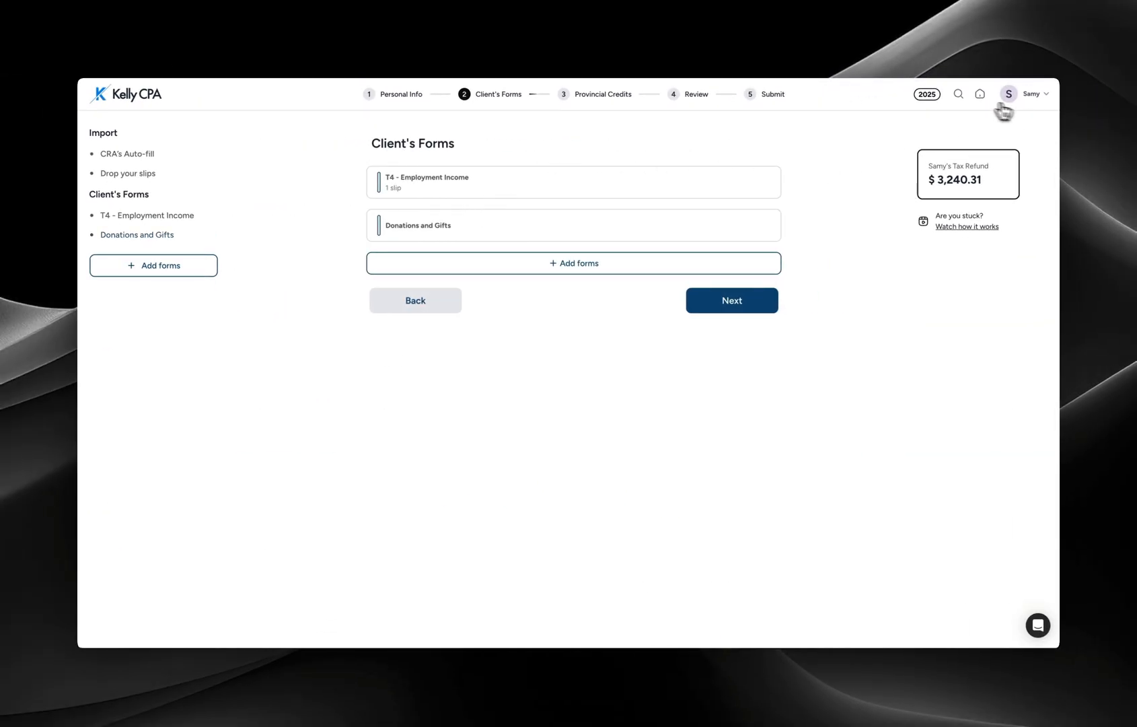
- Use the forms-and-pages search to visit Personal Information and then the T4 - Employment Income form
left_click(959, 94)
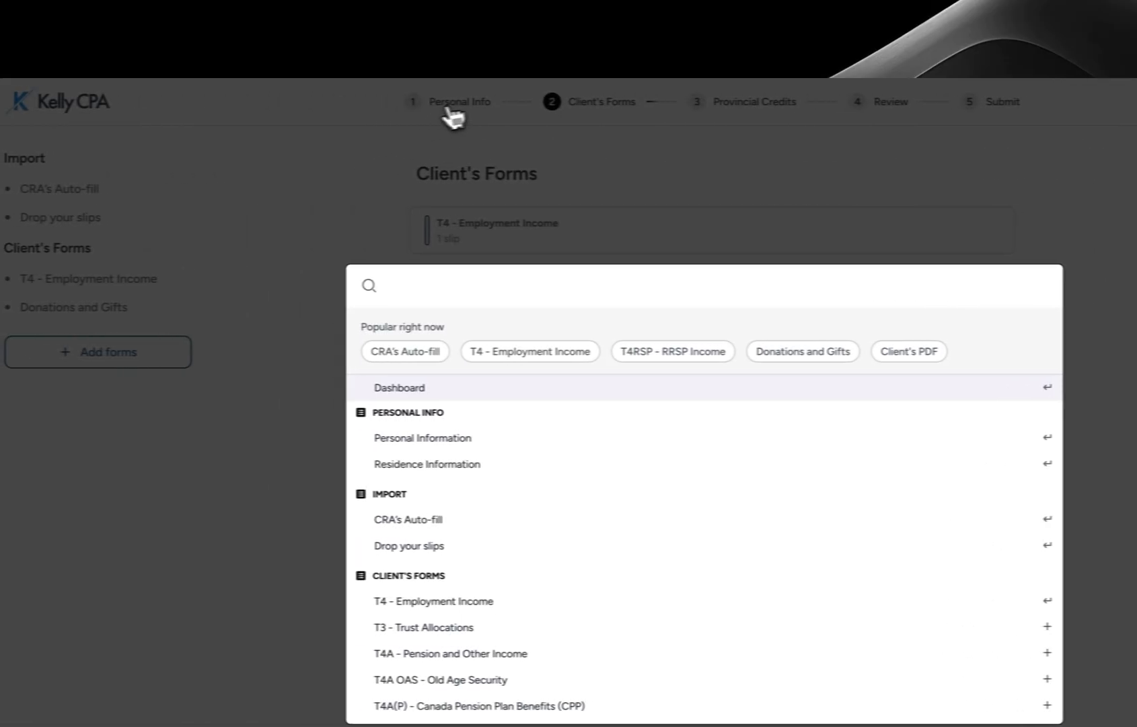
left_click(95, 105)
left_click(95, 105)
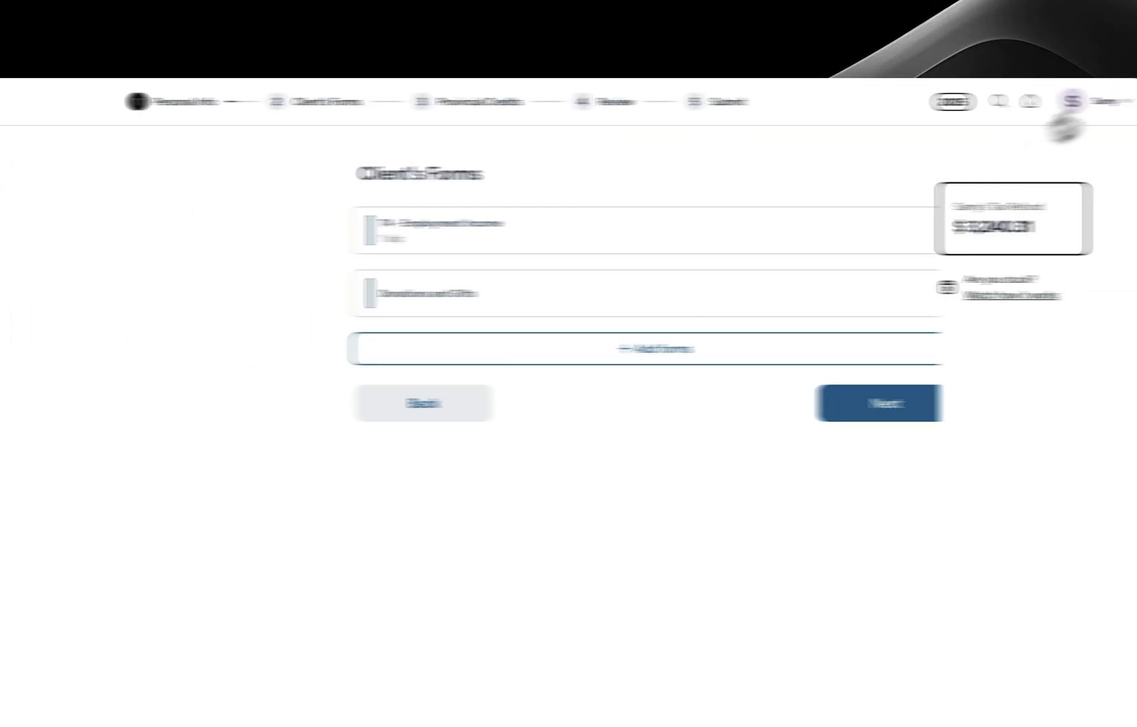
left_click(998, 101)
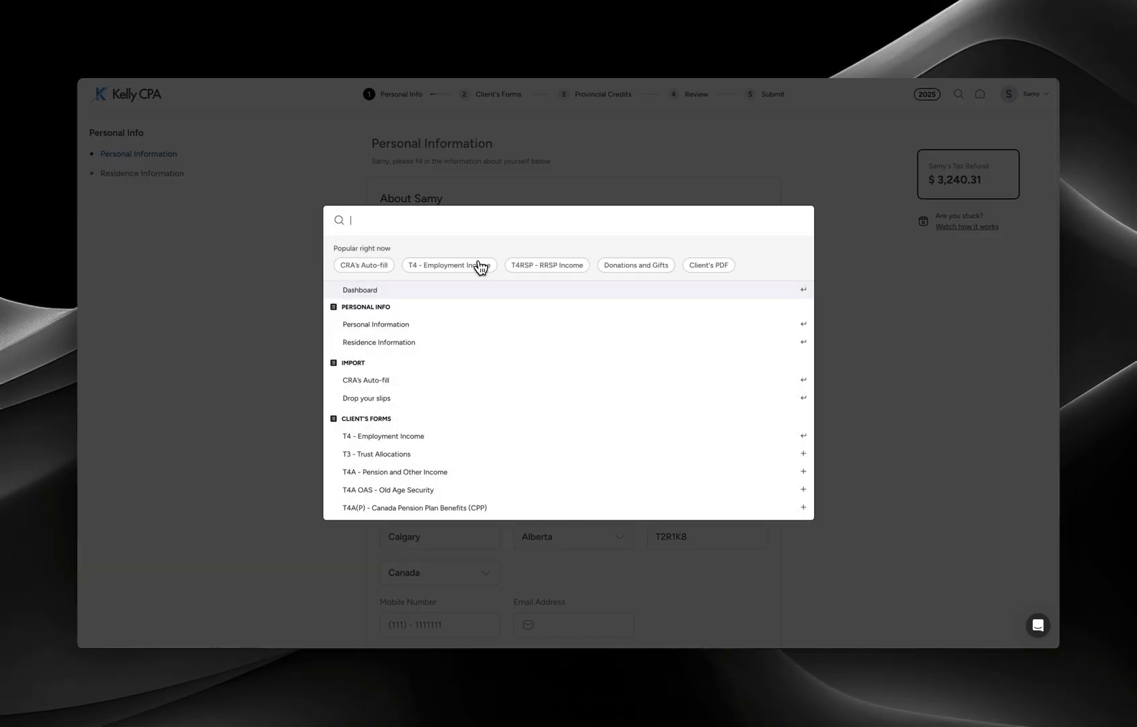
left_click(479, 265)
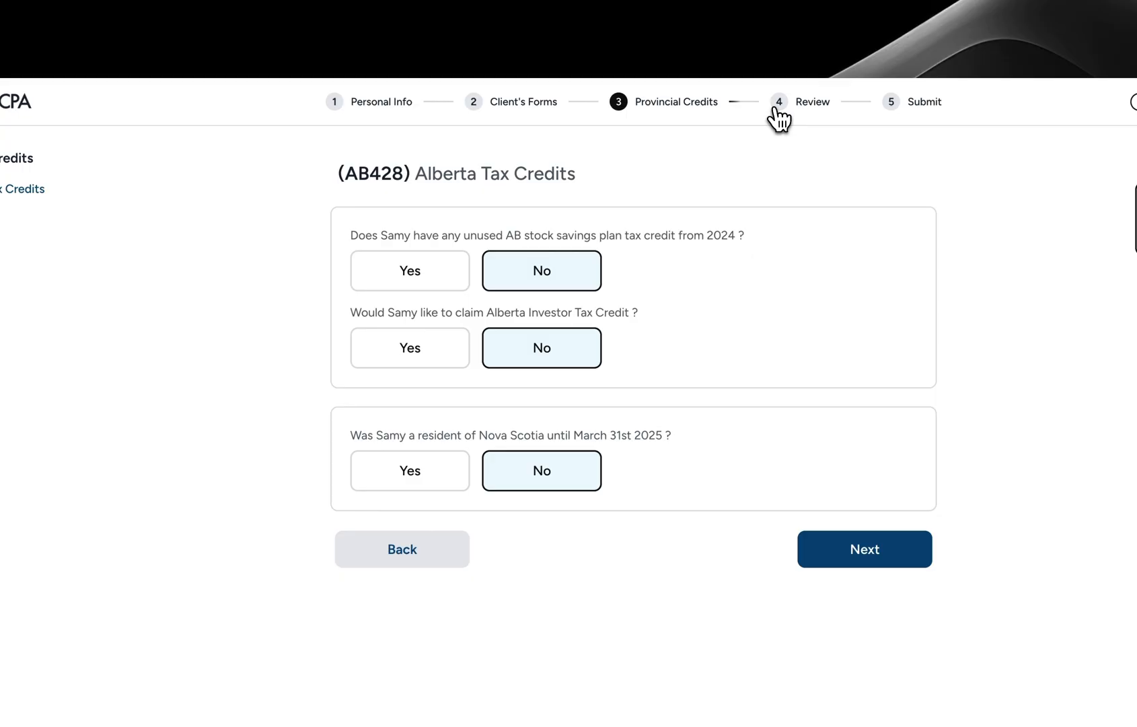
- Go to the review step, preview then collapse the T1-General PDF, and open the review summary
left_click(777, 108)
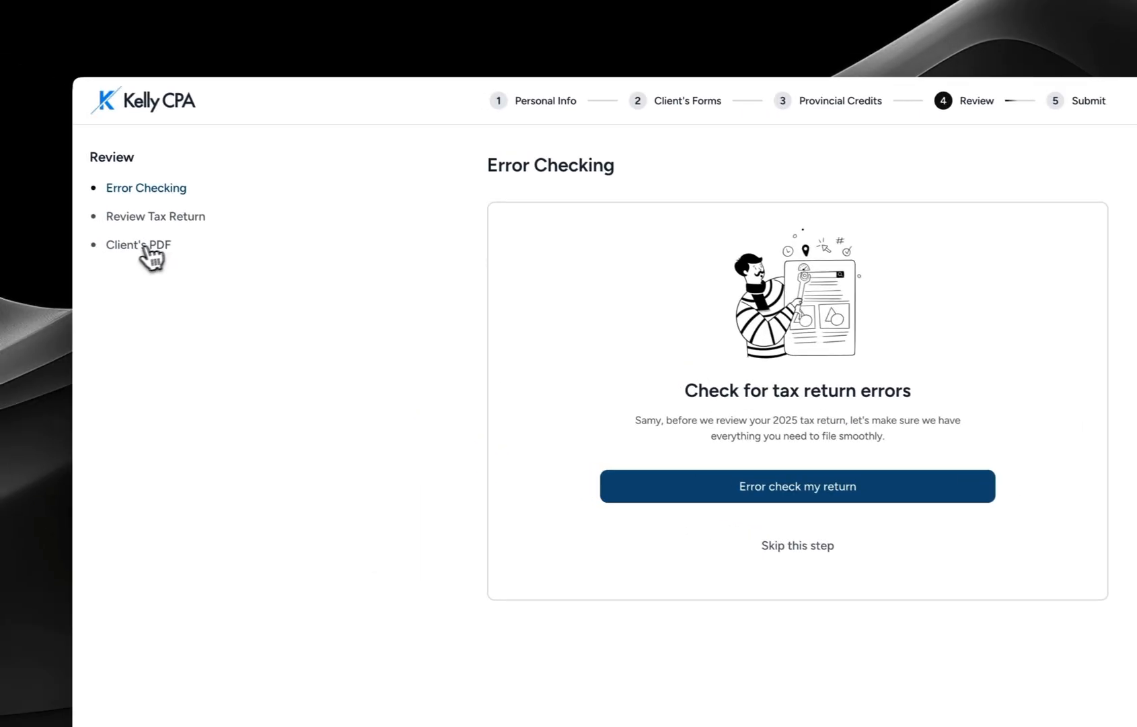
left_click(144, 248)
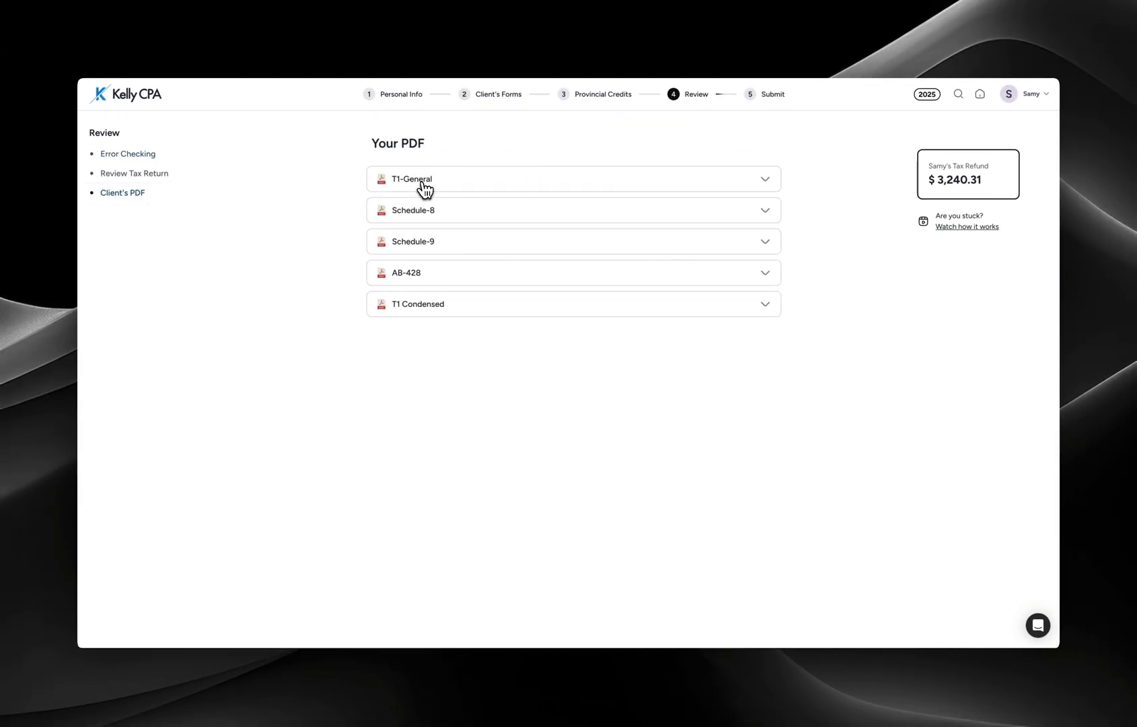
left_click(423, 184)
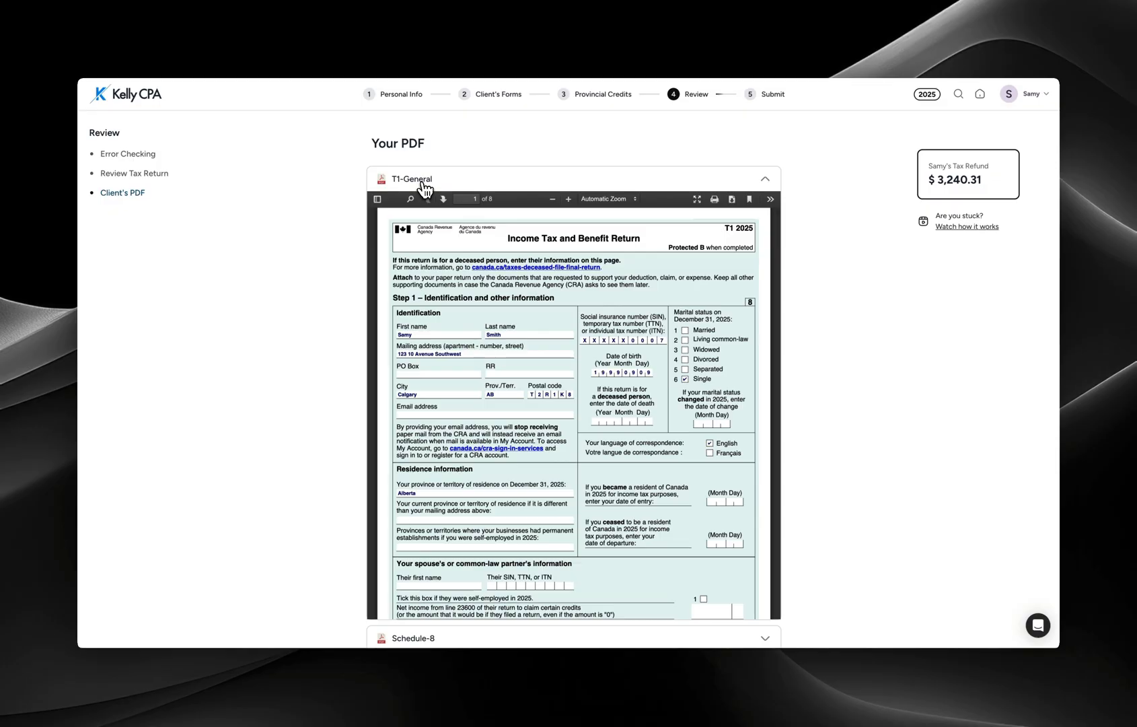
left_click(421, 179)
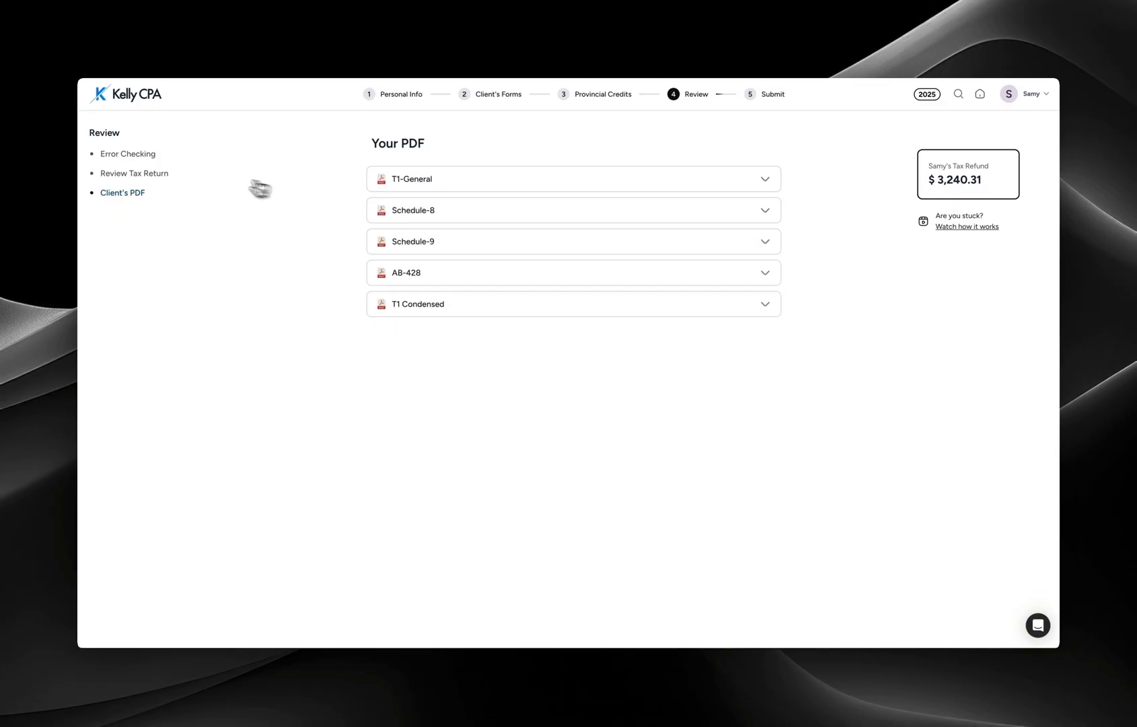
left_click(147, 174)
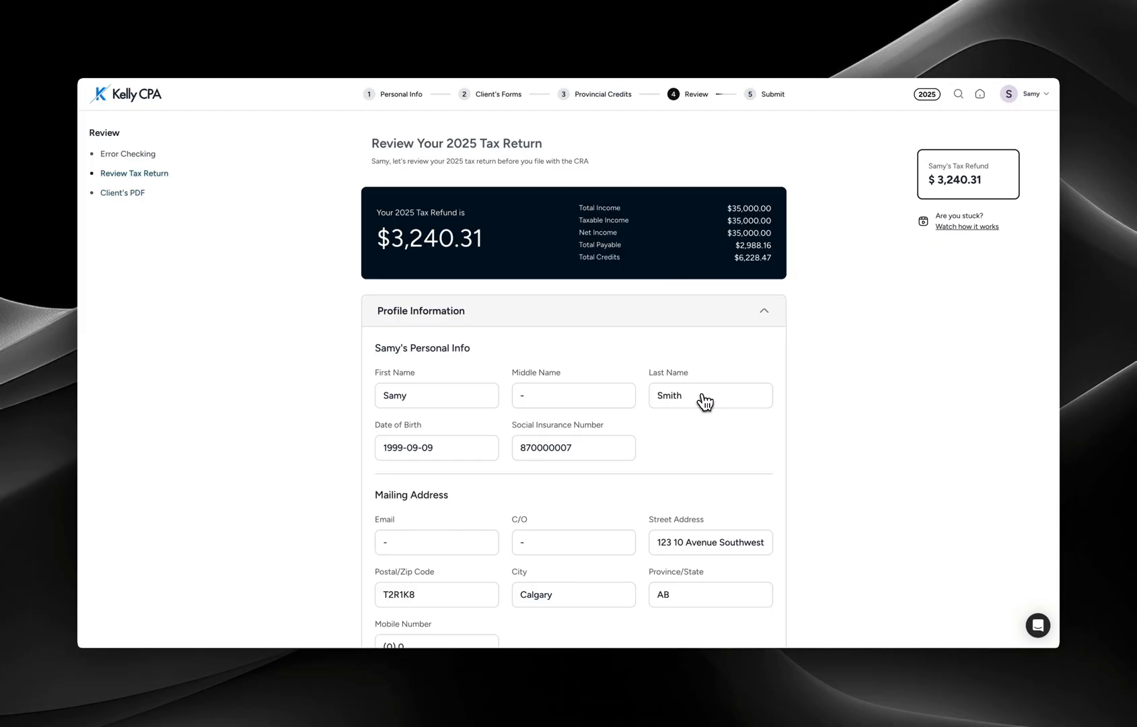
- Scroll through the 2025 return review to check the $3,240.31 refund and $35,000.00 income
scroll(705, 402, "down", 5)
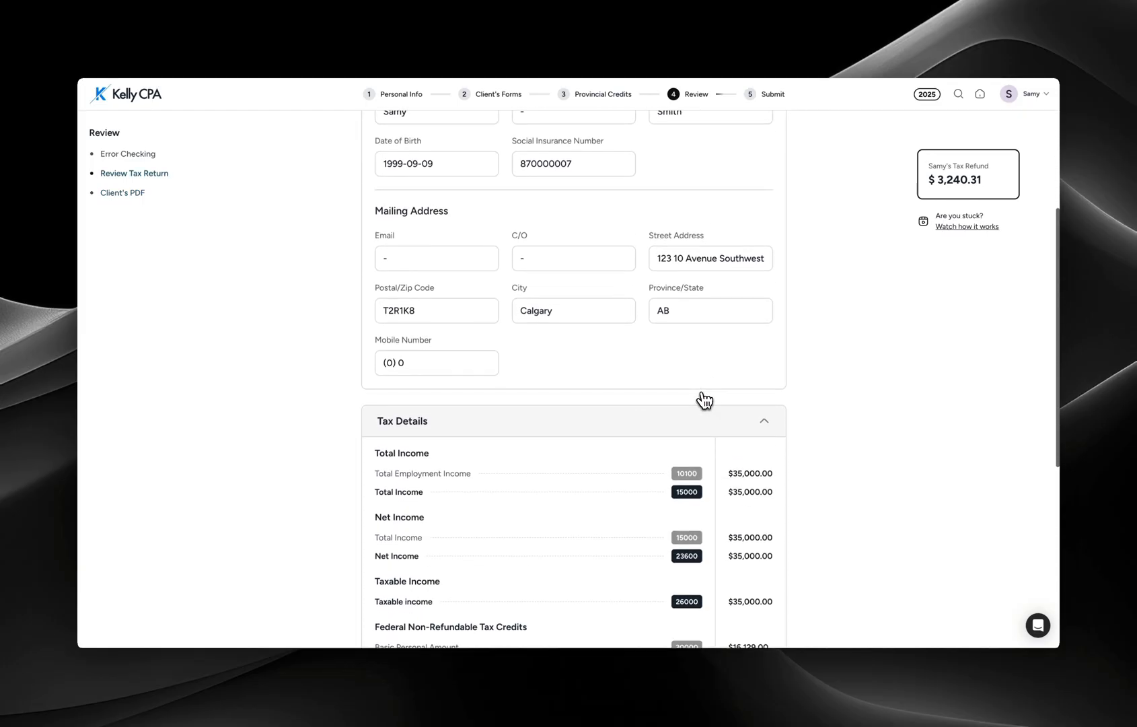
scroll(704, 402, "down", 7)
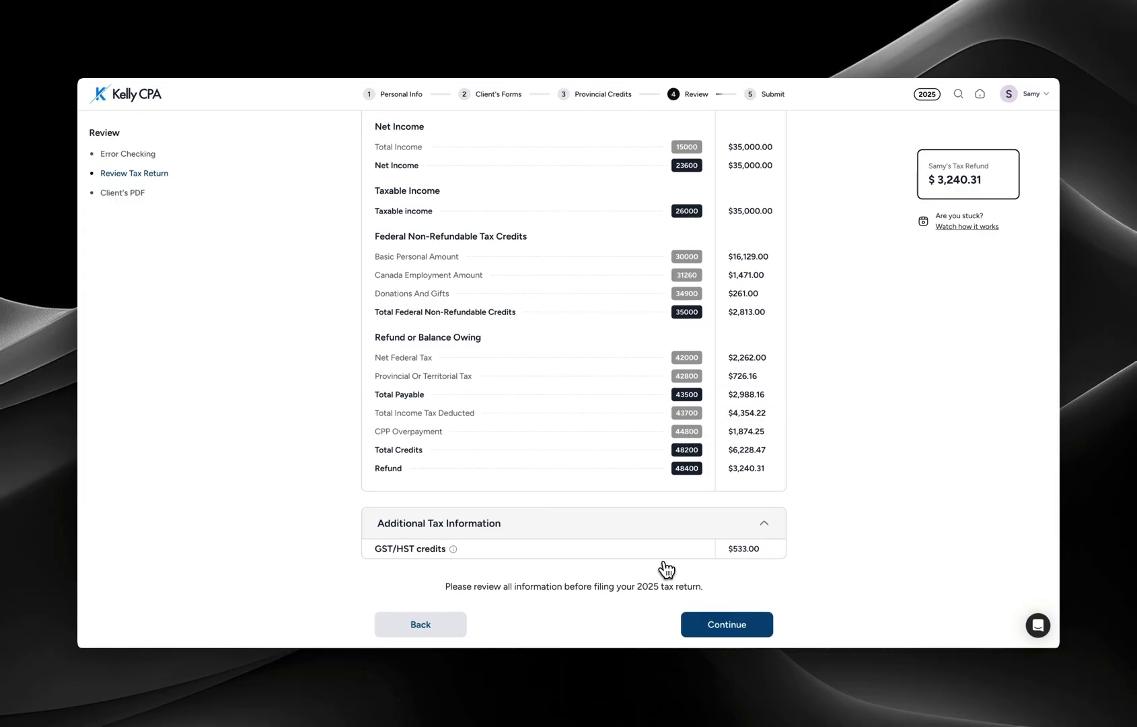
scroll(666, 568, "up", 8)
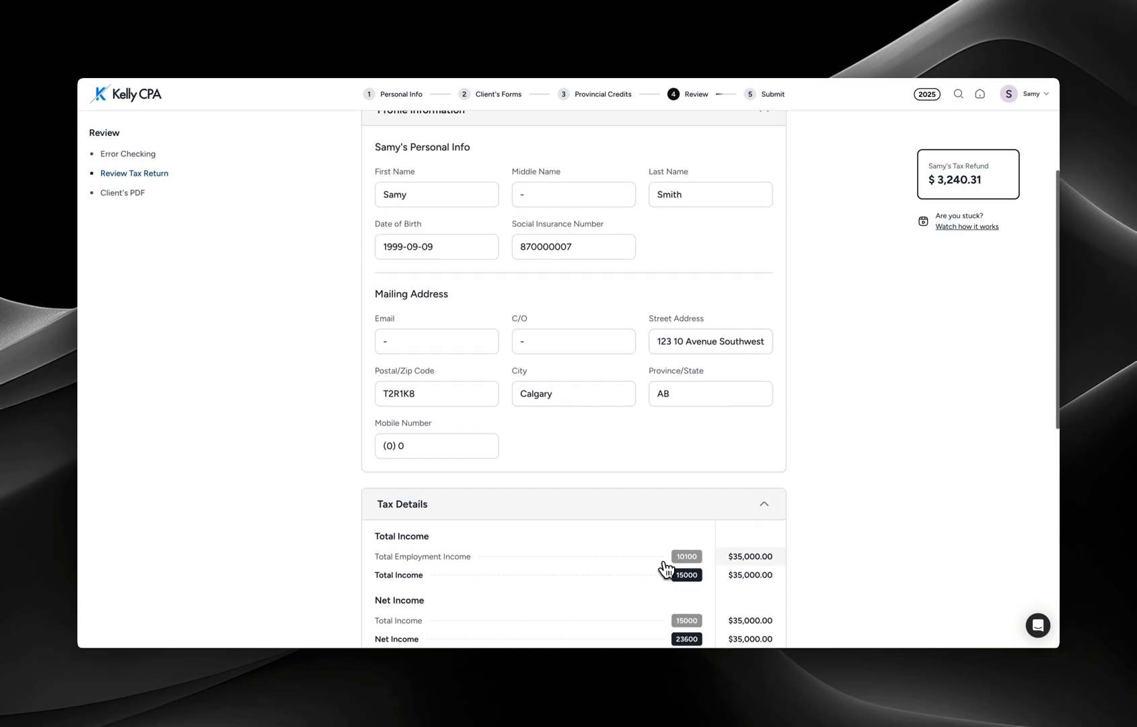
scroll(667, 568, "up", 3)
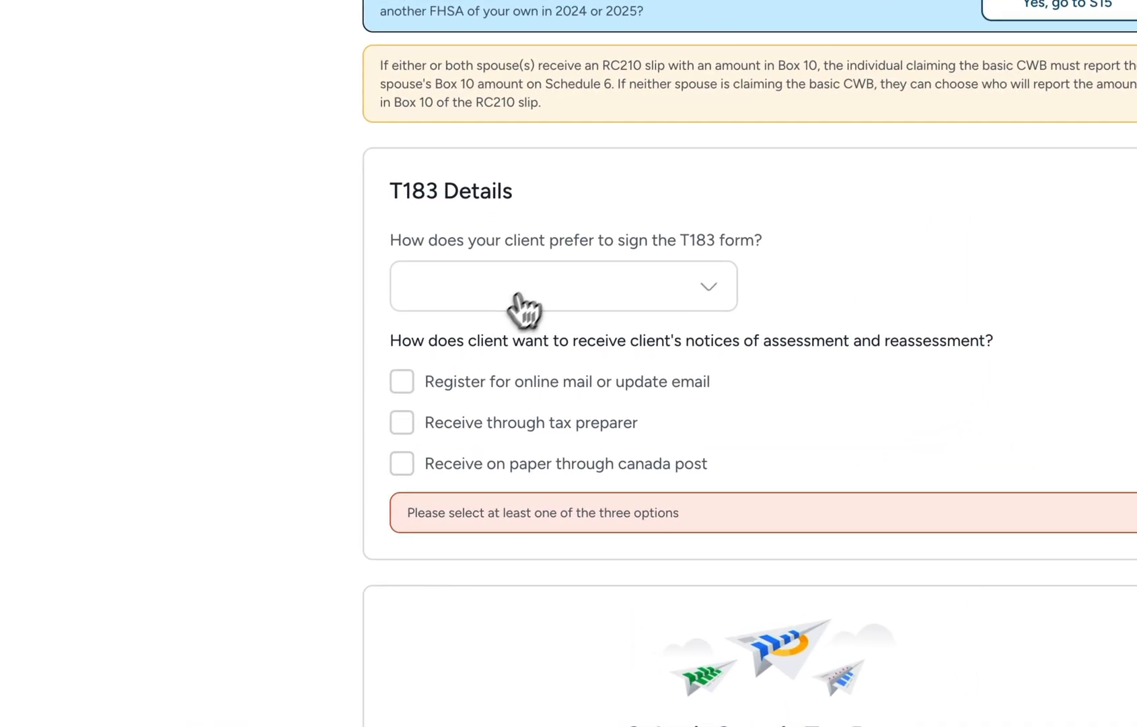
- Request the client's T183 signature via the client portal and register for online mail
left_click(444, 380)
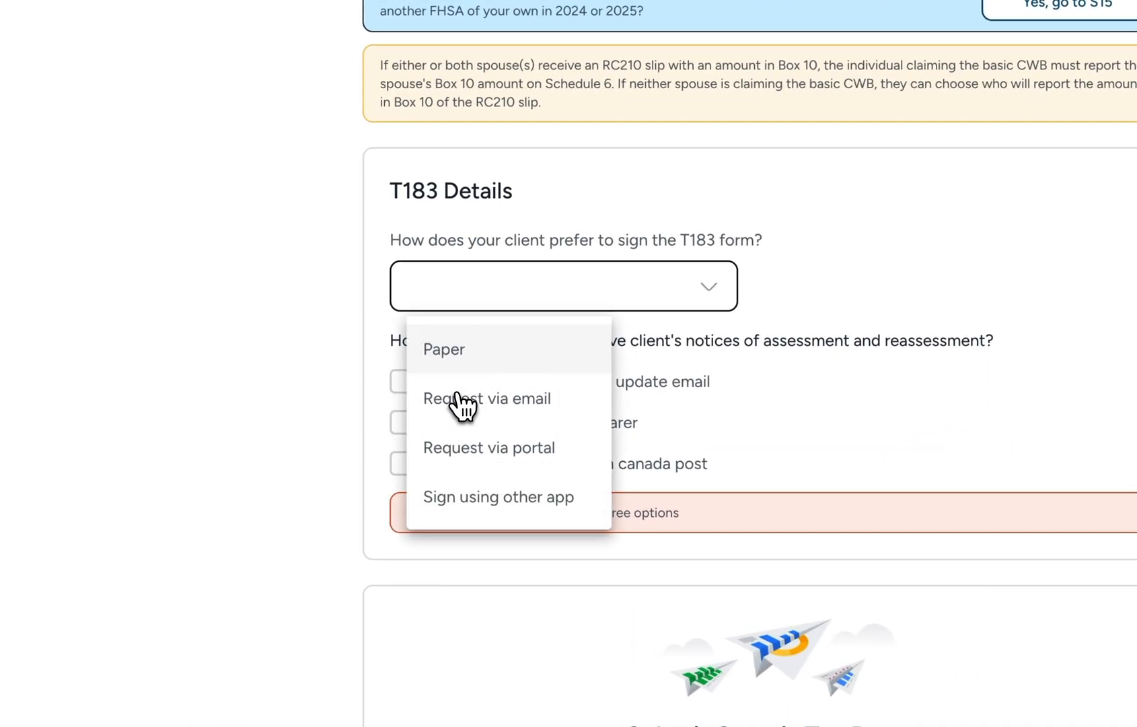
left_click(463, 398)
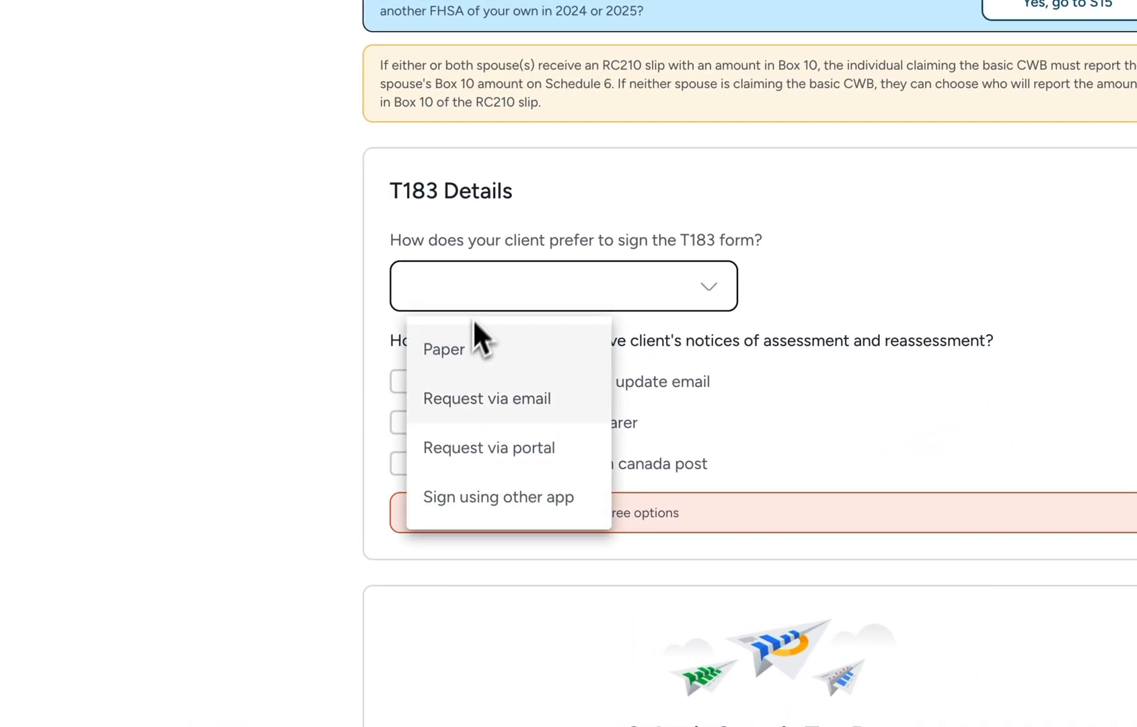
left_click(459, 449)
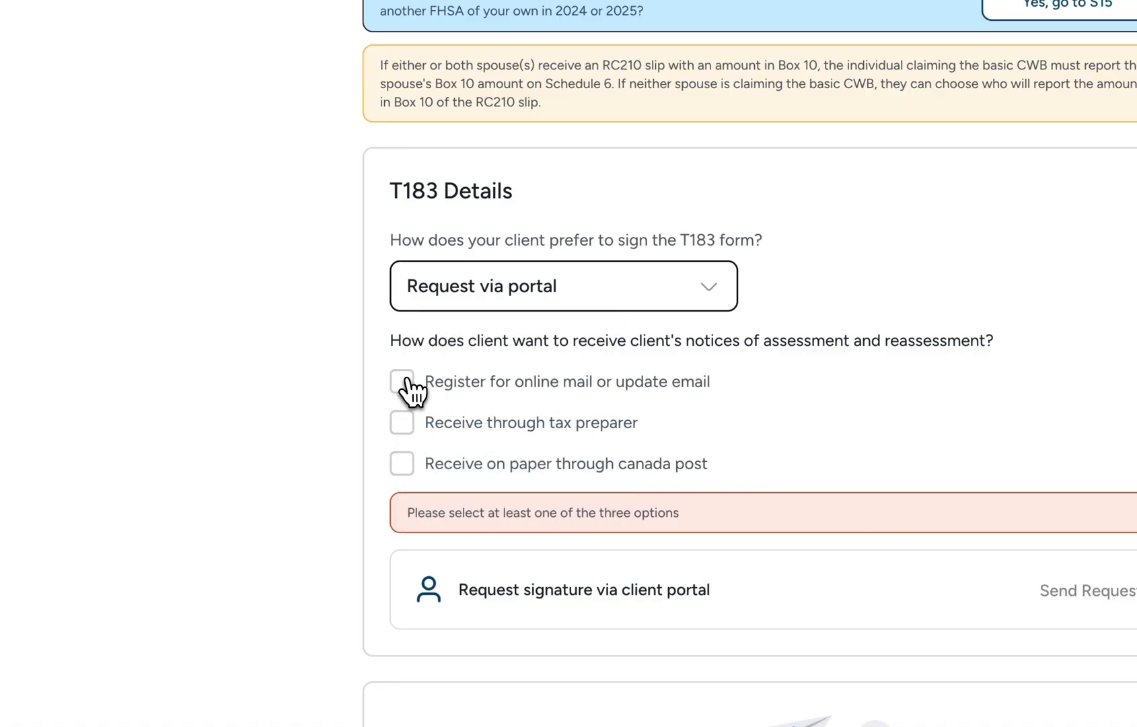
left_click(402, 382)
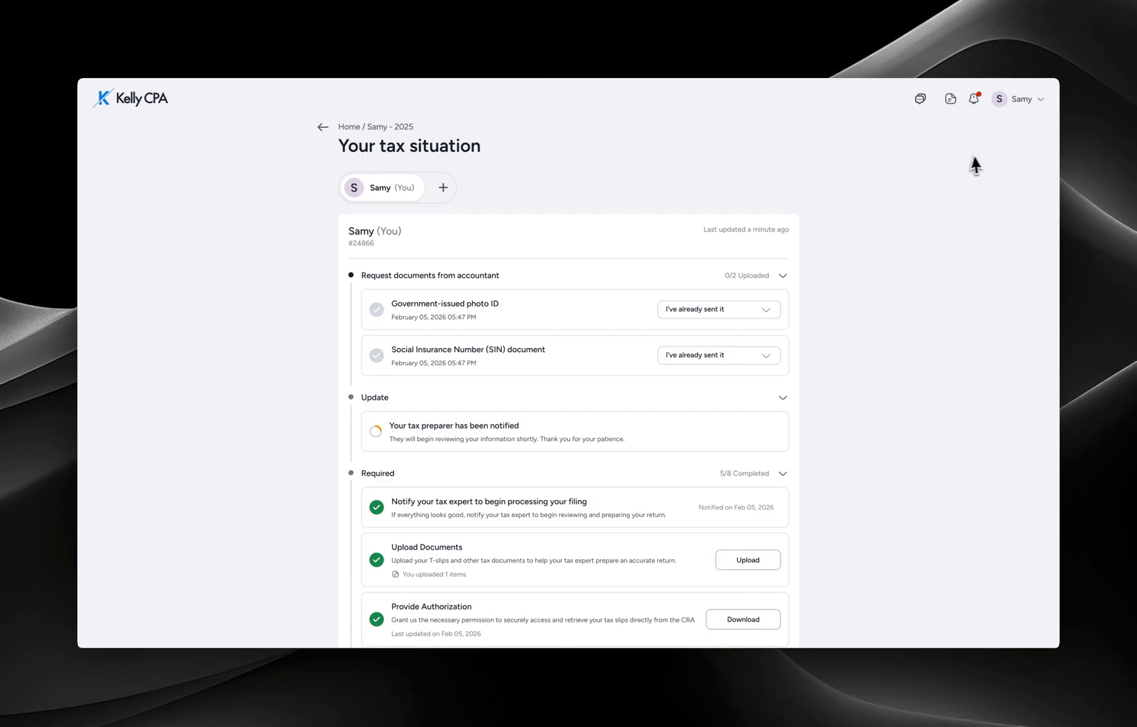
- As the client, reload the page and open the 'requested to sign T183' notification
key("super+r")
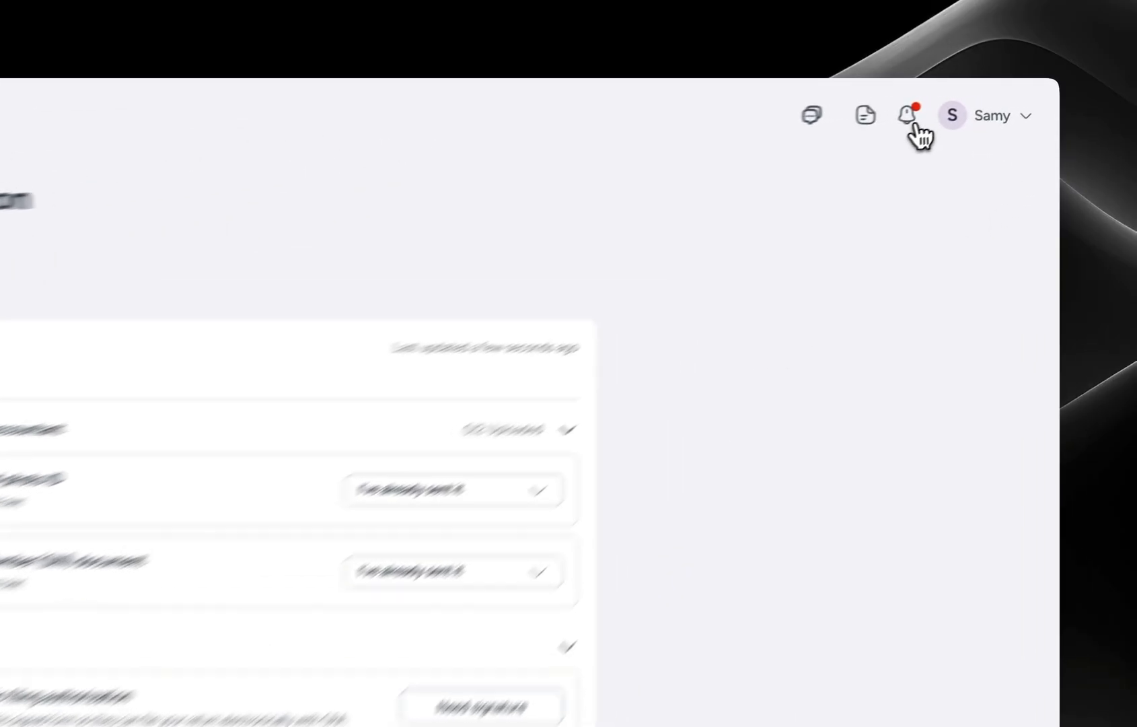
left_click(888, 121)
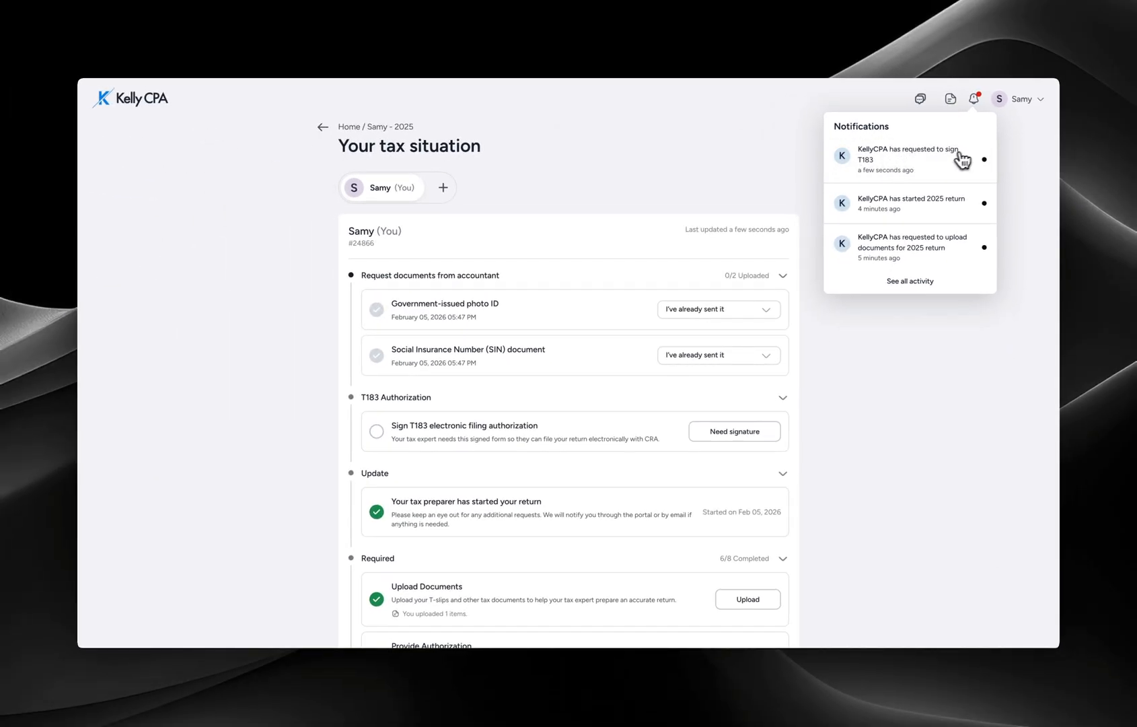
left_click(914, 161)
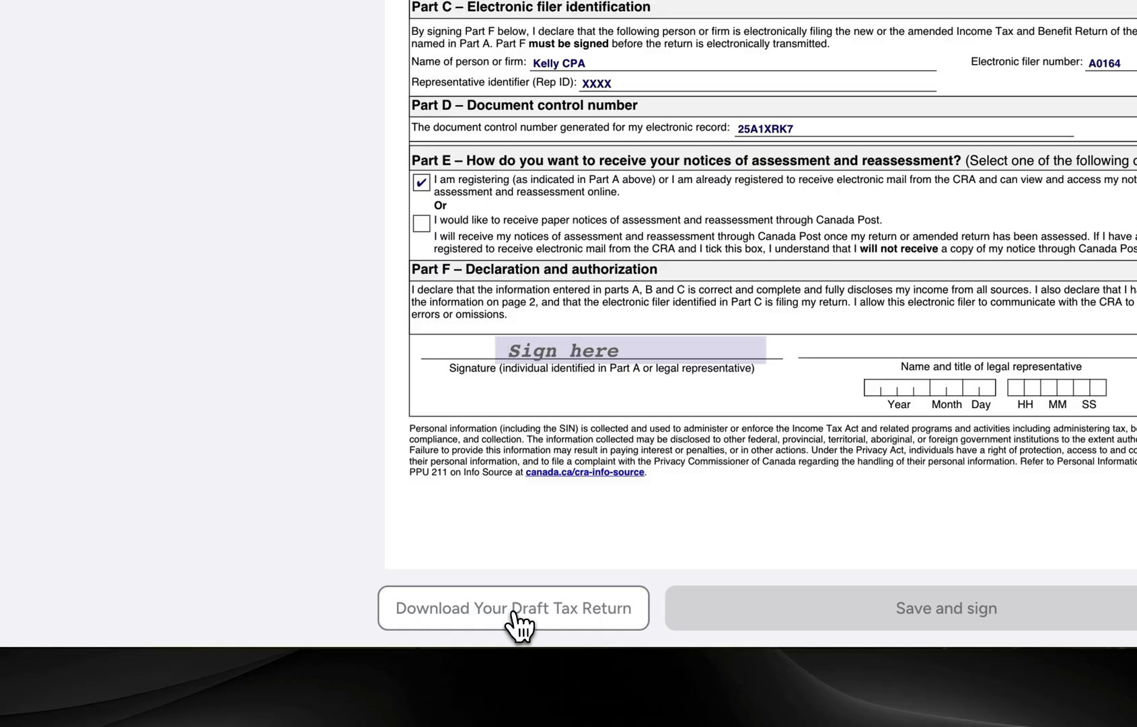
- Download the draft 2025 tax return, read through its pages, and return to the T183 form
left_click(513, 611)
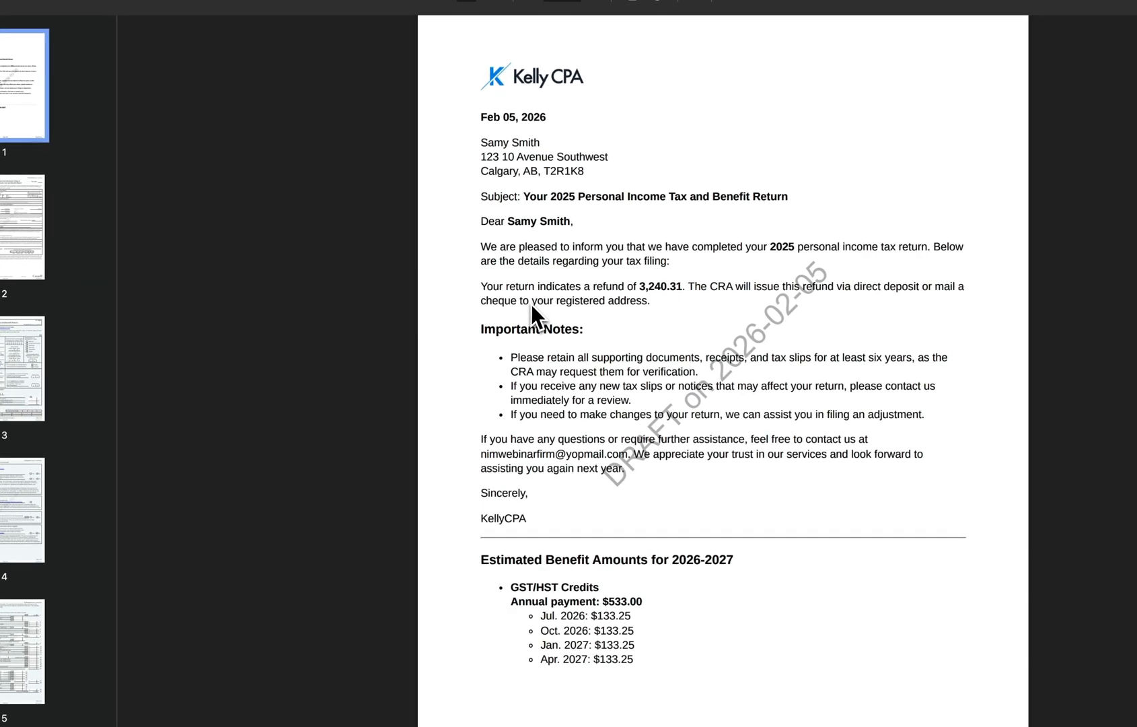
scroll(533, 305, "down", 5)
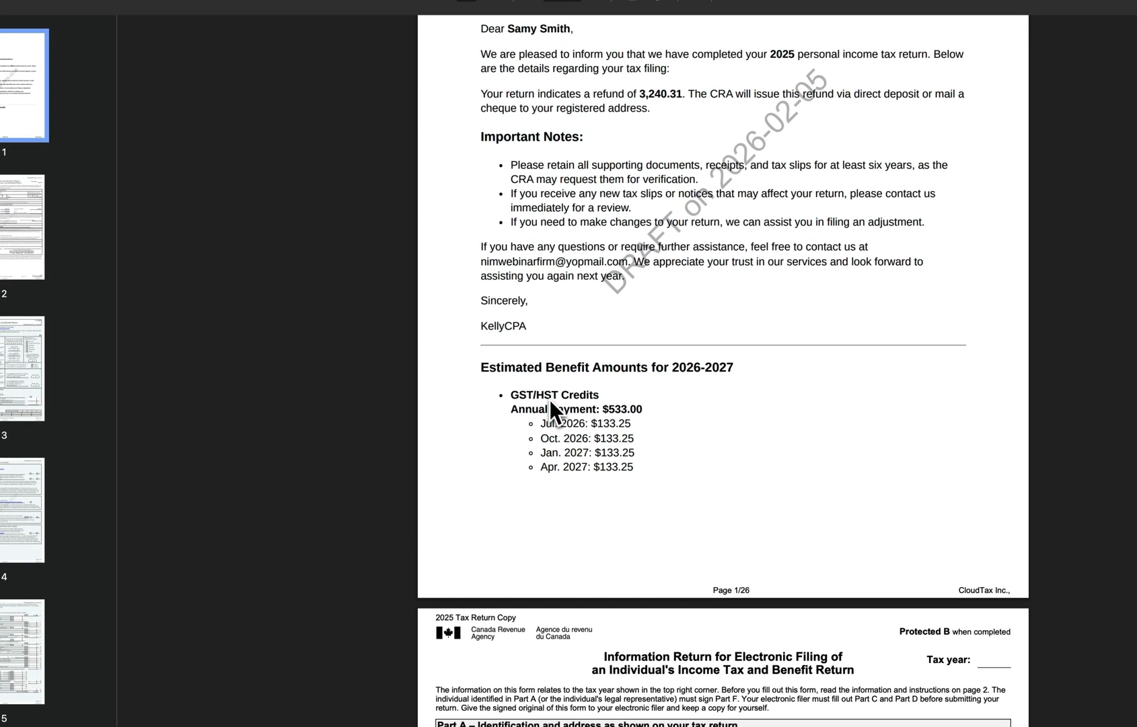
scroll(544, 393, "down", 15)
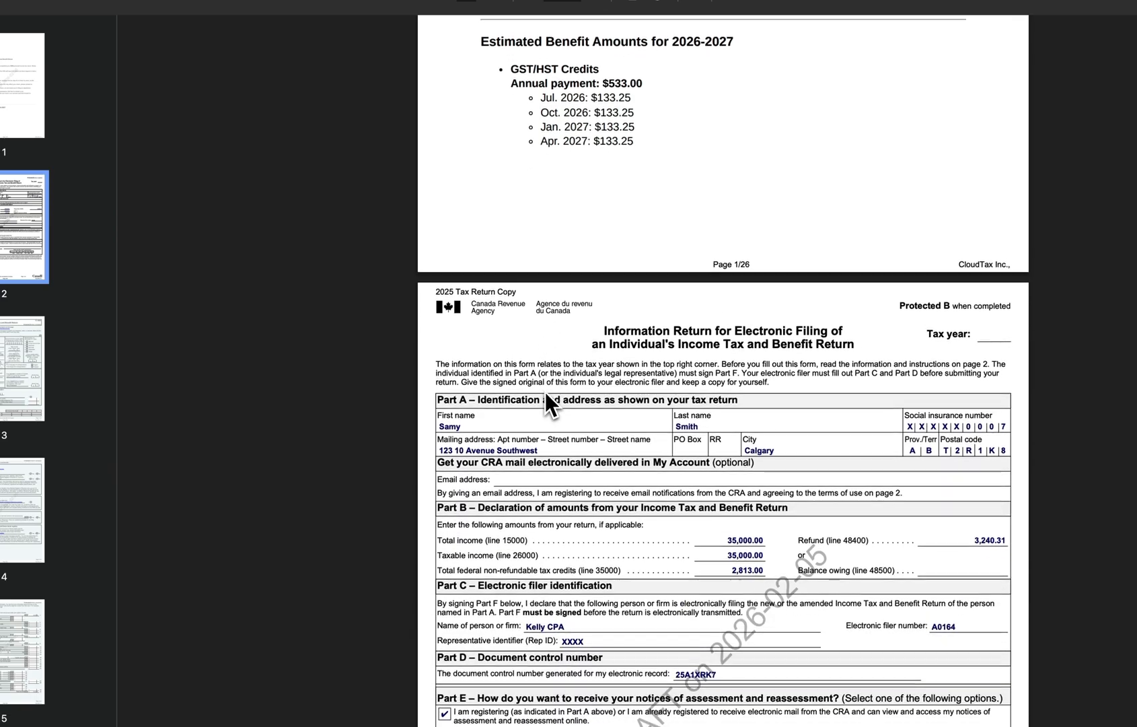
scroll(544, 391, "down", 13)
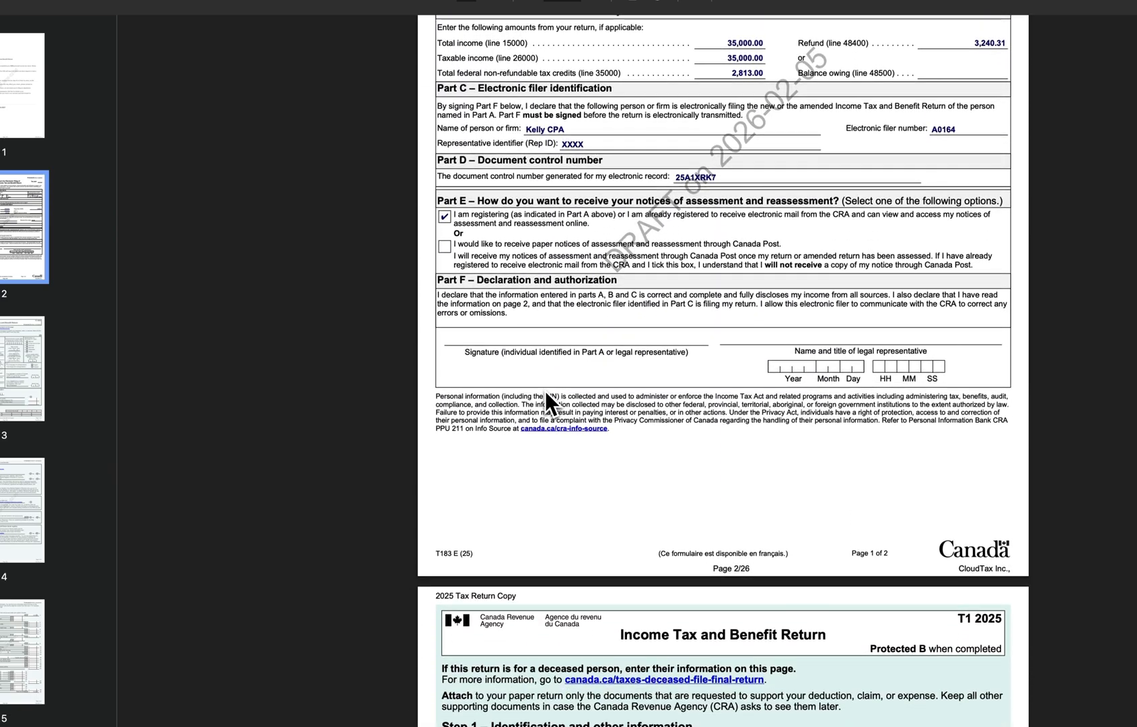
scroll(545, 390, "down", 20)
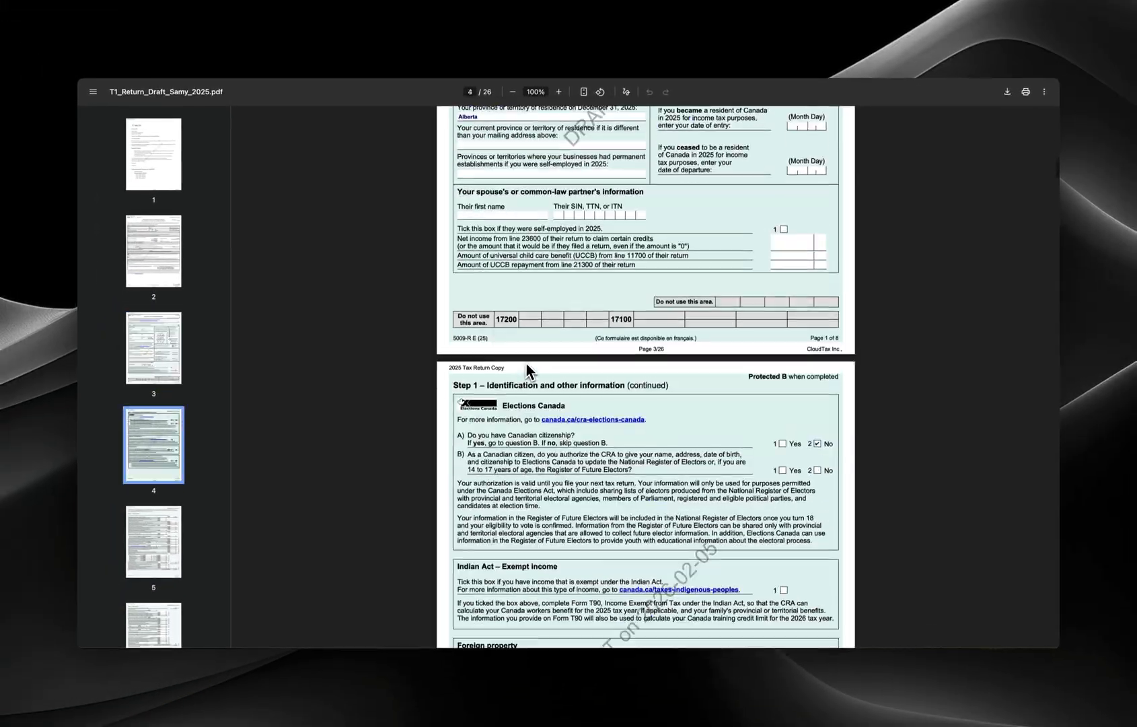
scroll(522, 371, "up", 20)
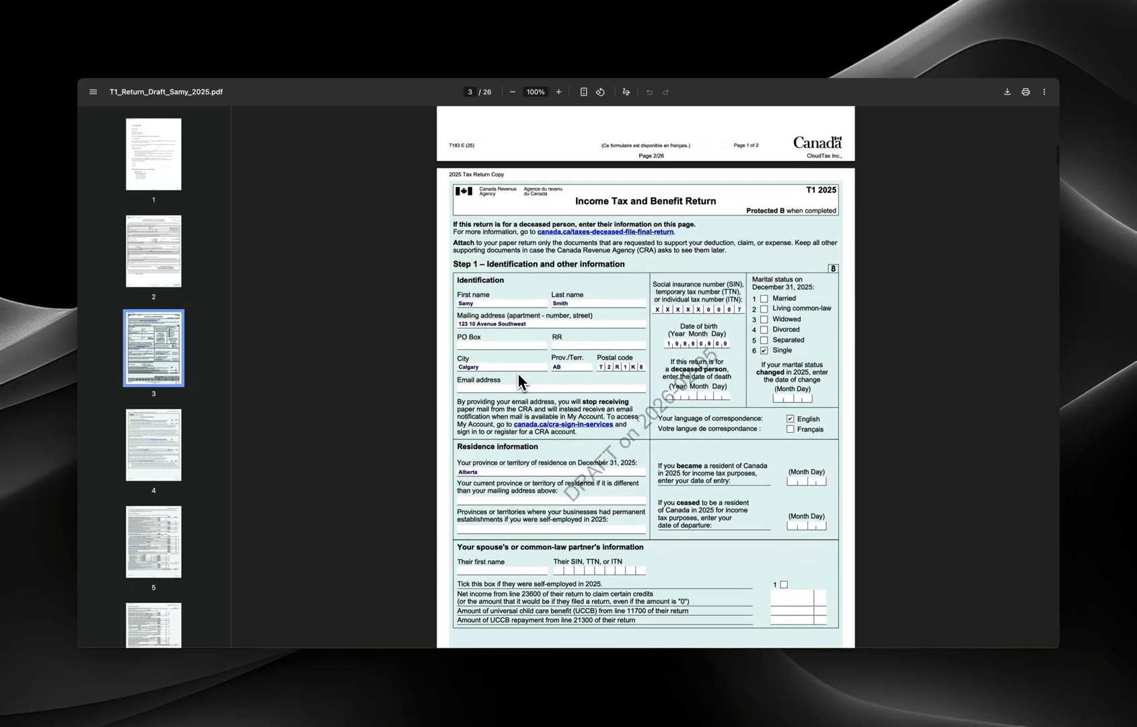
scroll(517, 330, "up", 14)
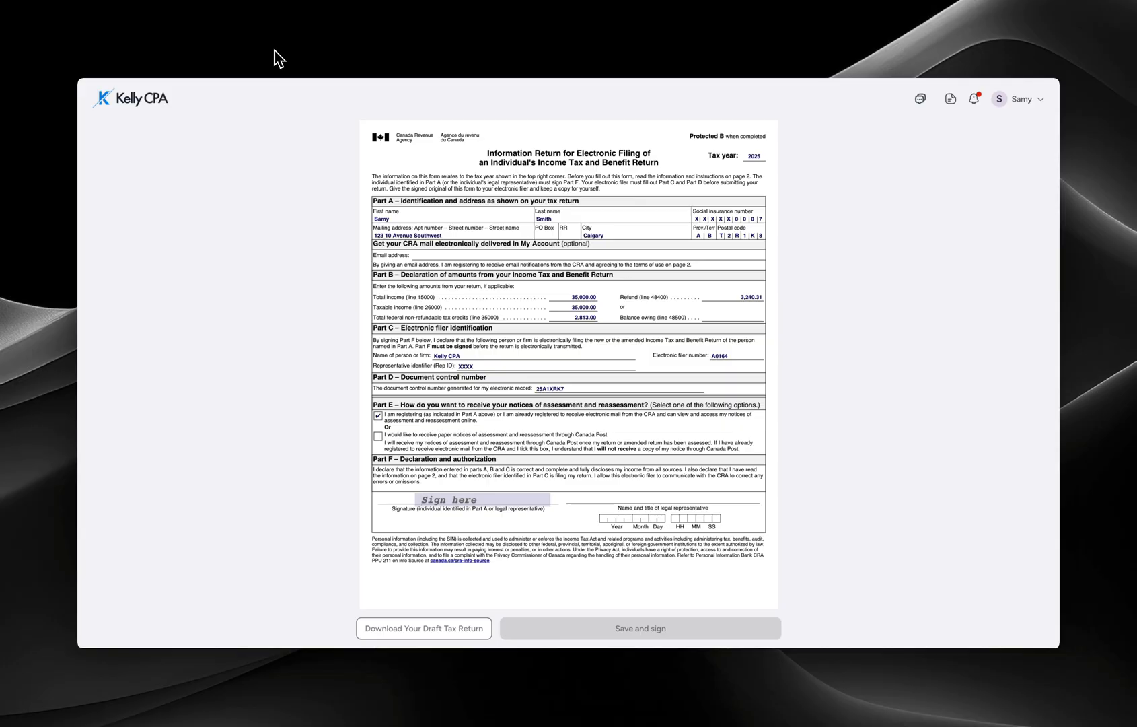
left_click(237, 51)
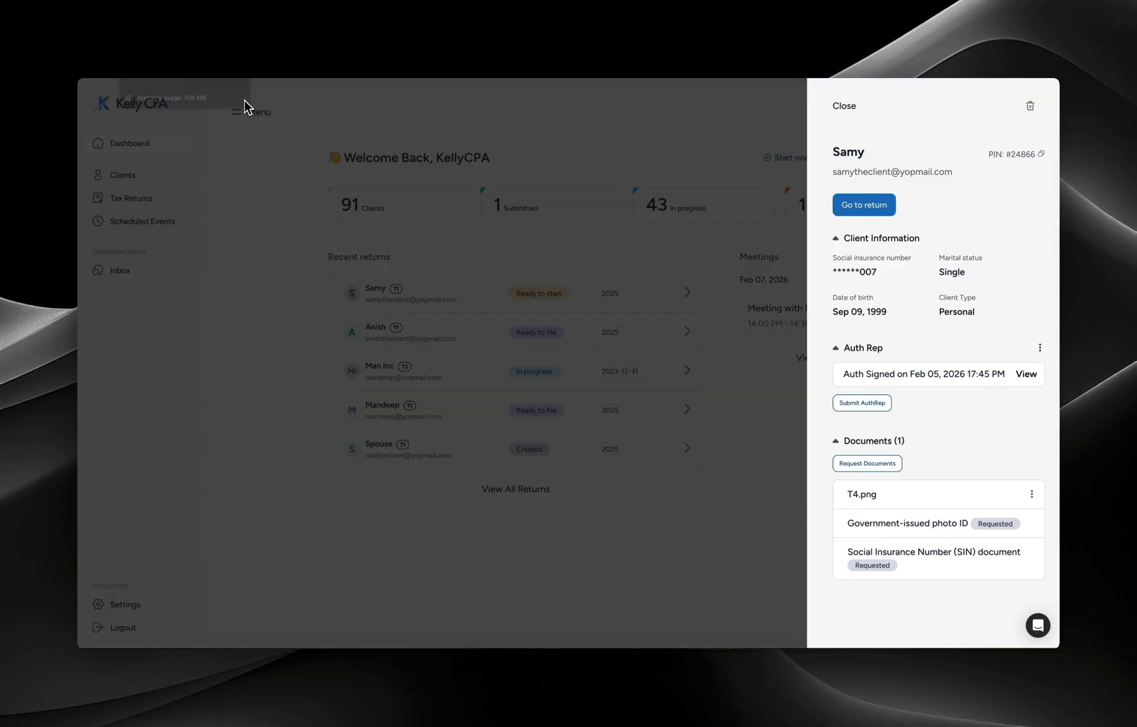
left_click(127, 68)
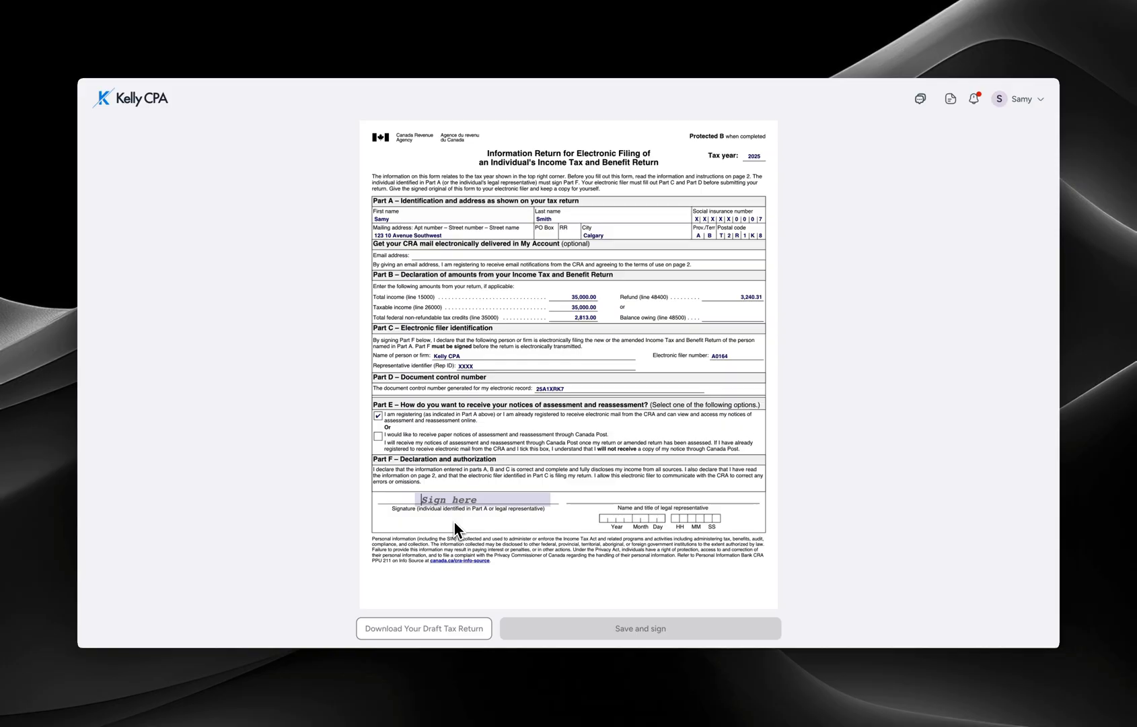
- Enter the client's signature in the Sign here field and save the signed T183
type("FF")
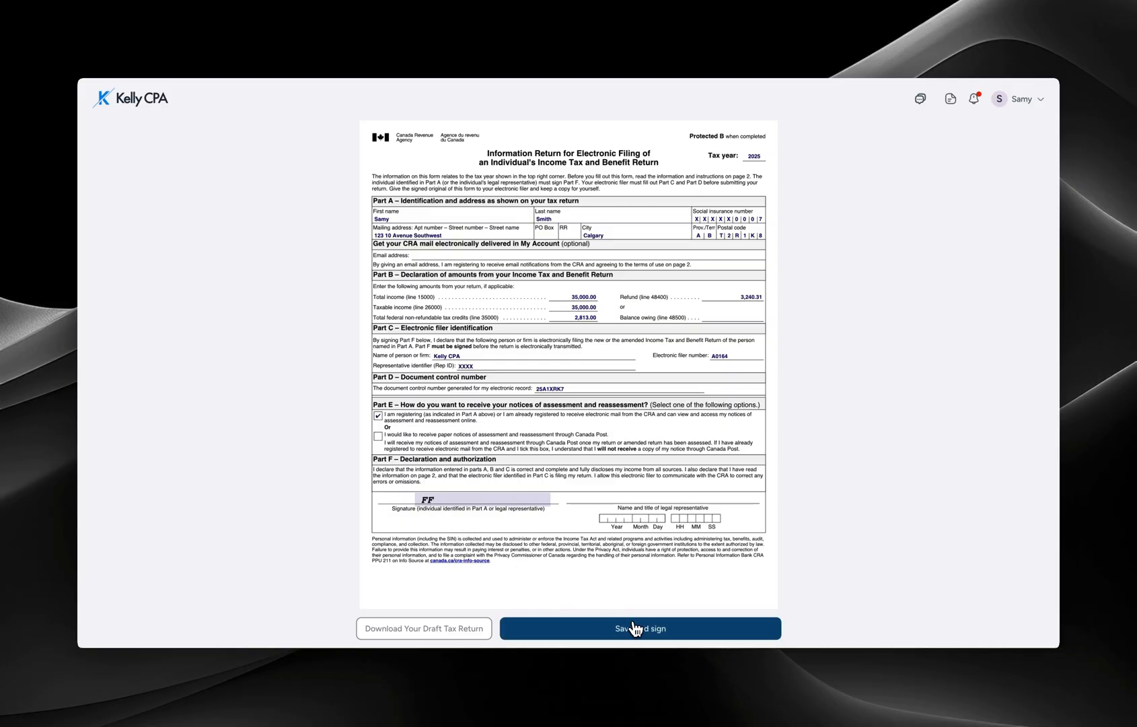
left_click(640, 629)
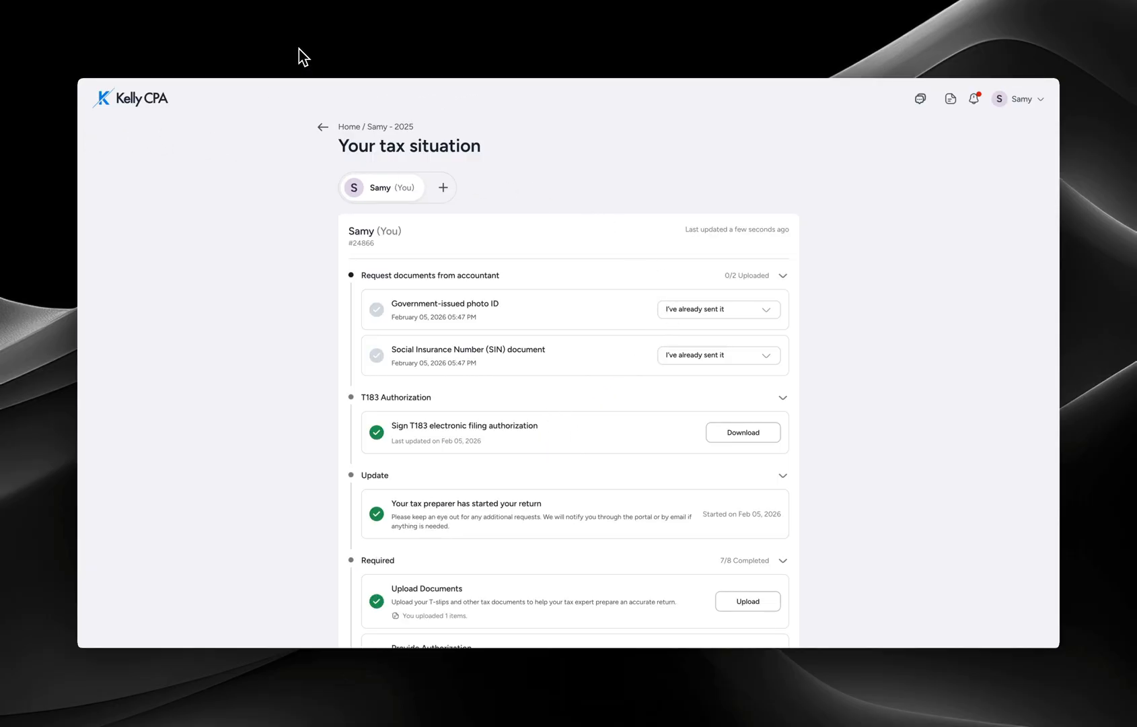
- On the accountant dashboard, check the 'has signed T183' notification and dismiss the list
left_click(119, 65)
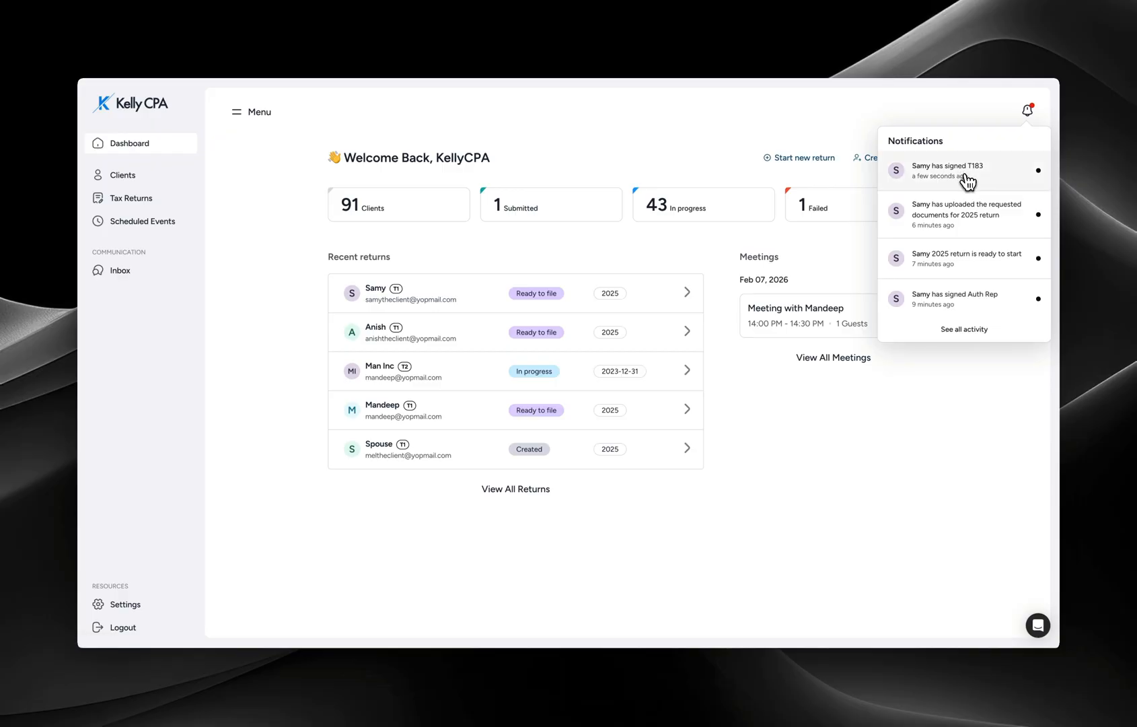
left_click(557, 143)
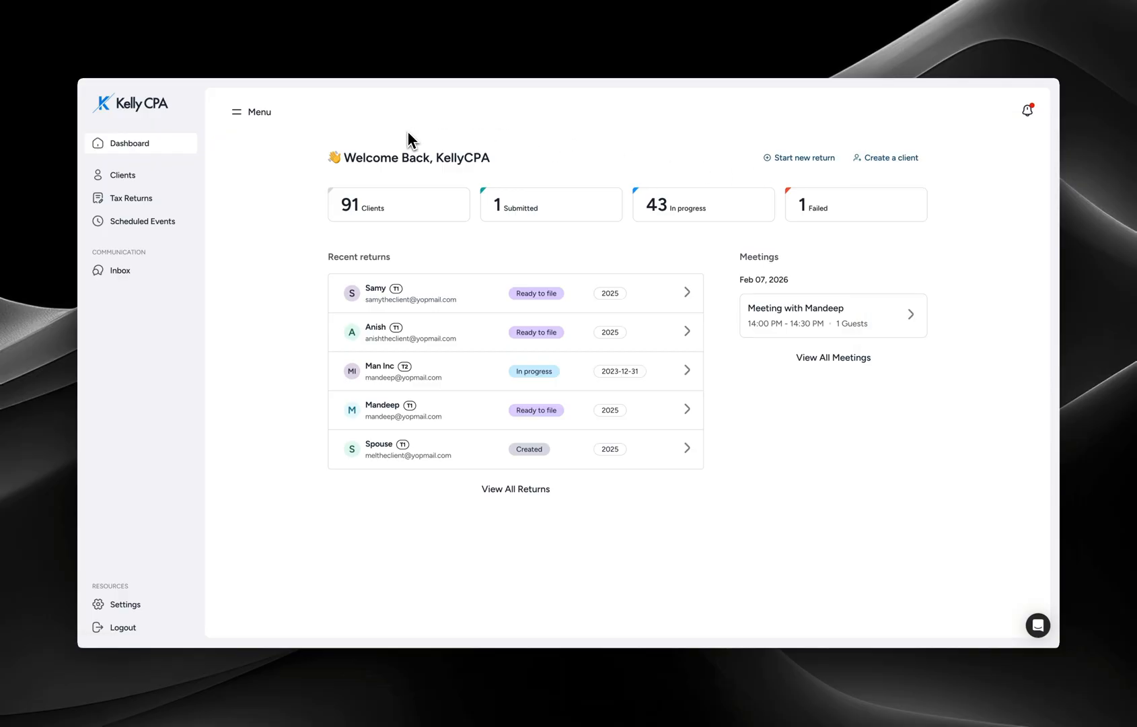